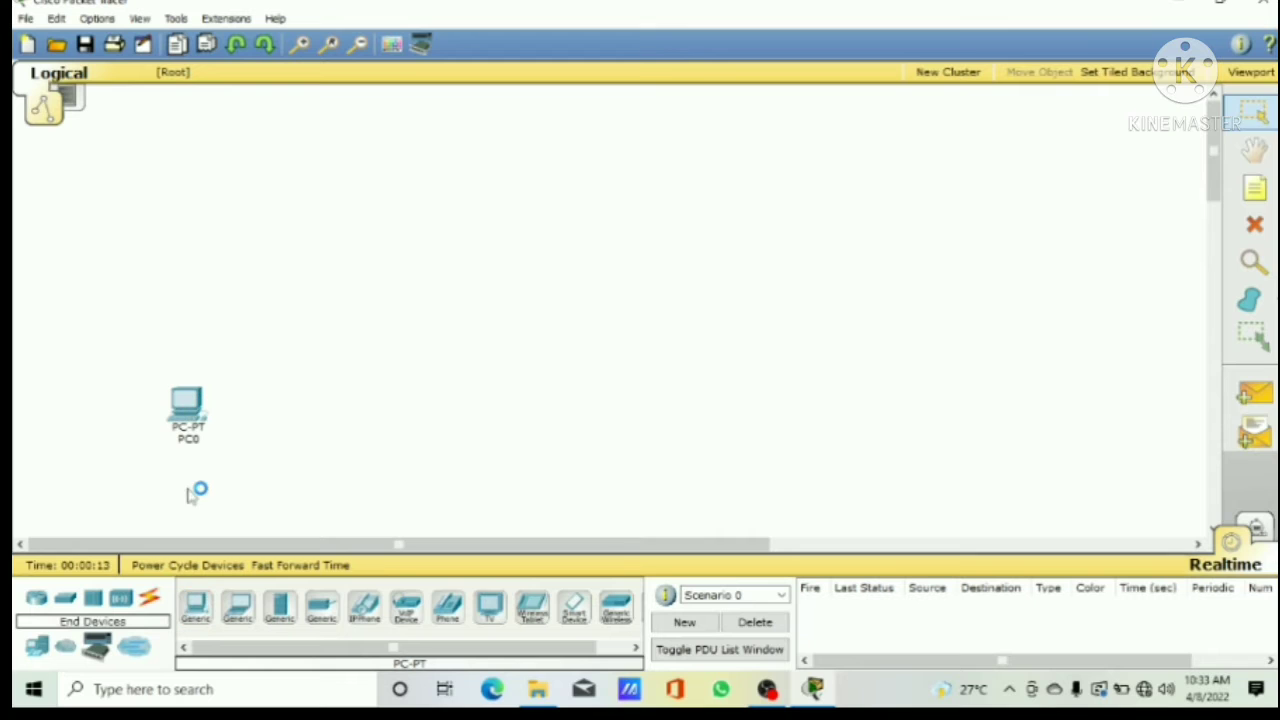
Step: Add two more generic PCs in a row beside the existing PC and adjust their positions to line up
click(238, 606)
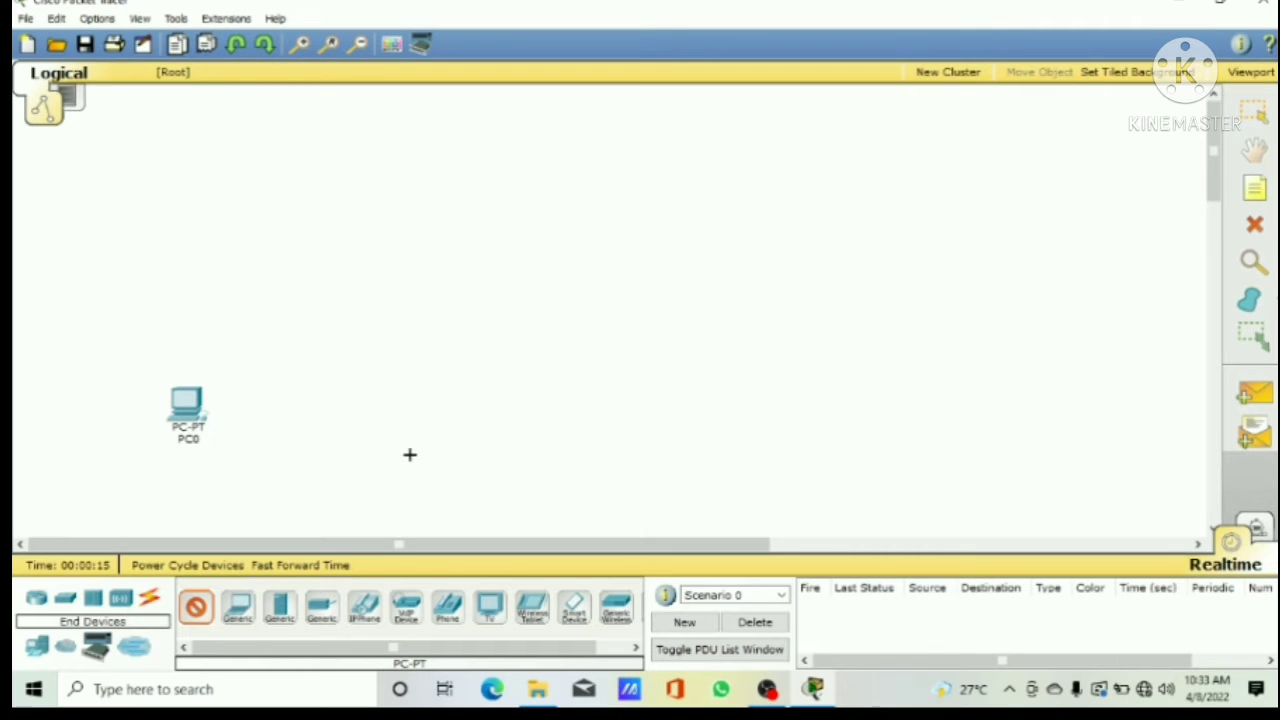
click(448, 411)
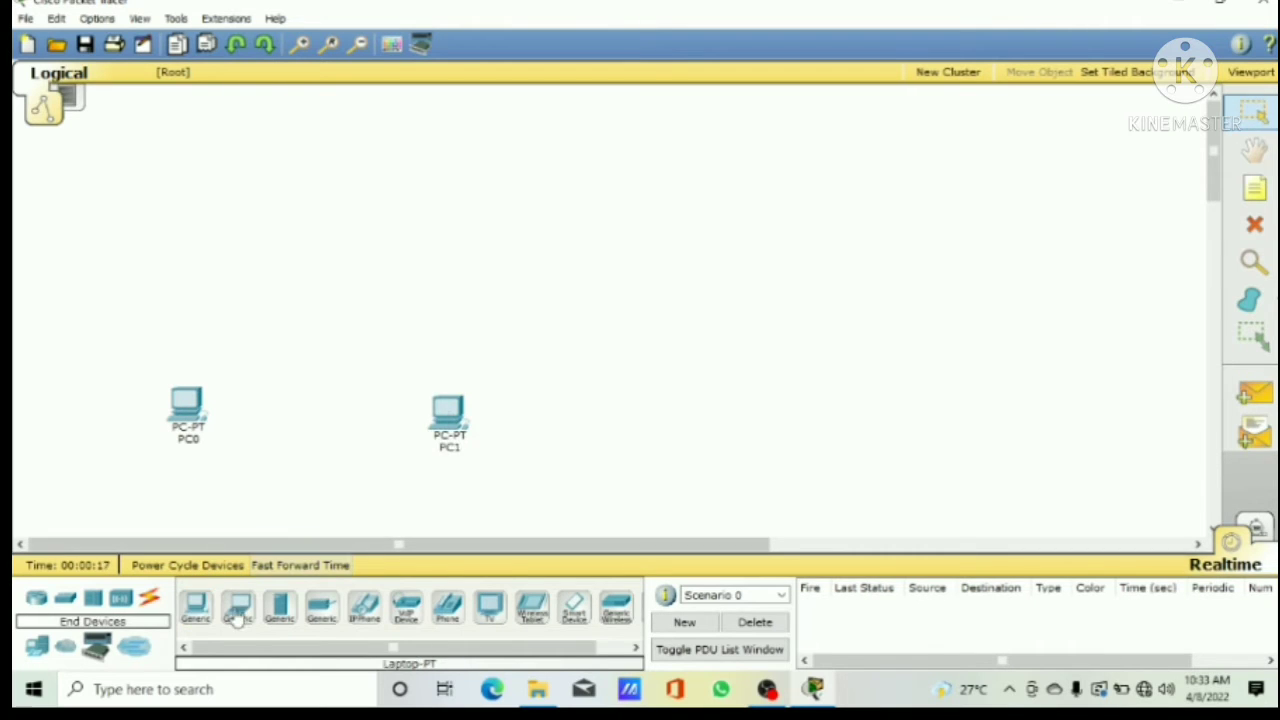
click(707, 421)
drag(448, 413, 446, 401)
drag(707, 420, 707, 399)
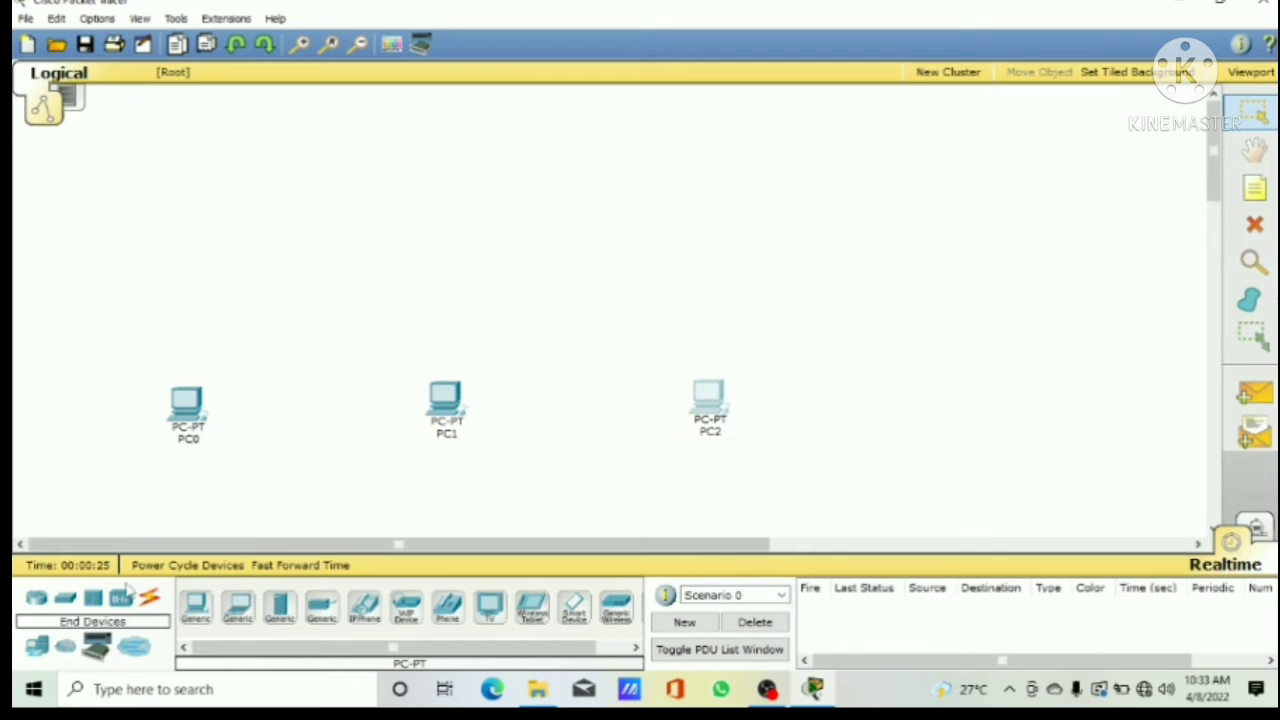
Step: Place three generic Router-PT routers in a row, one above each PC
click(37, 600)
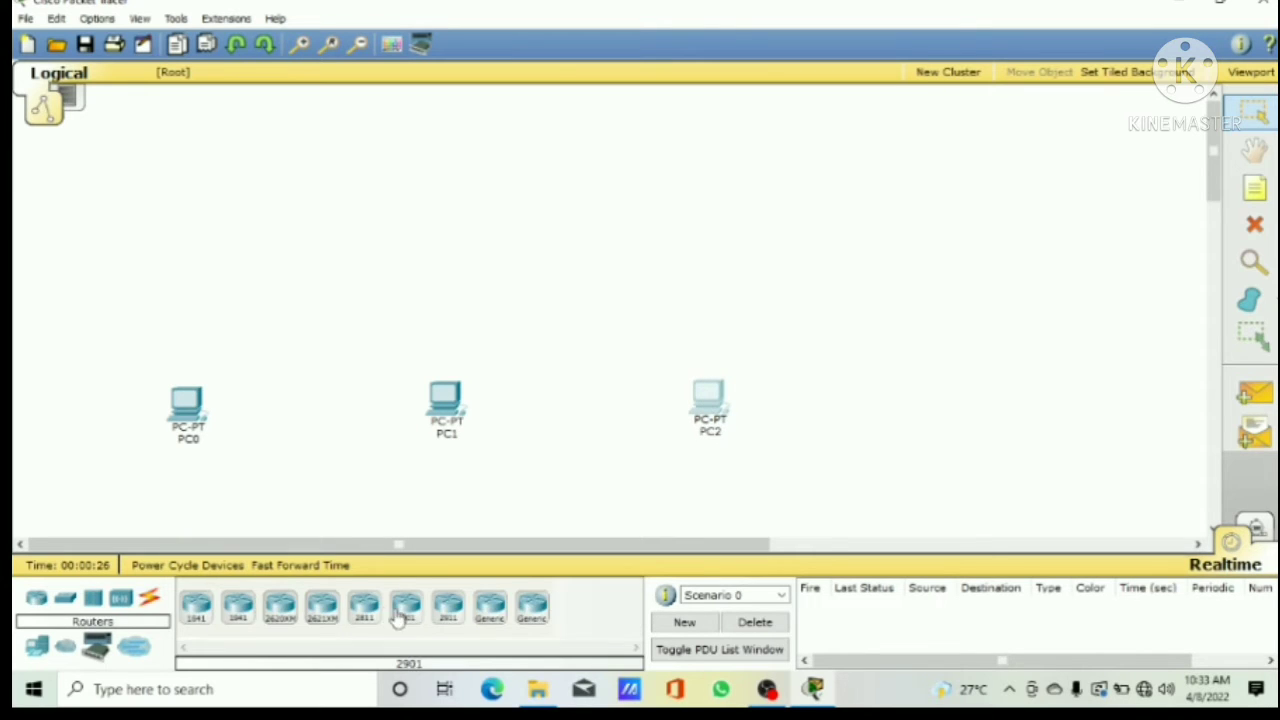
click(491, 609)
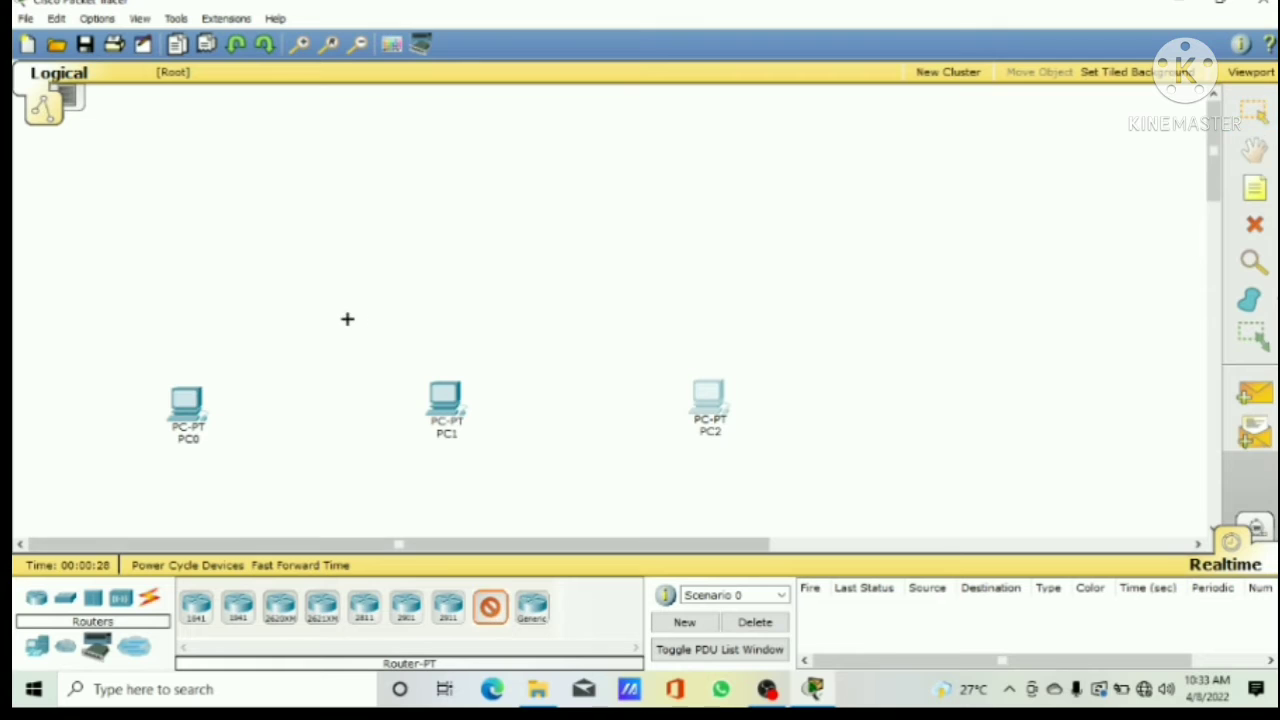
click(181, 179)
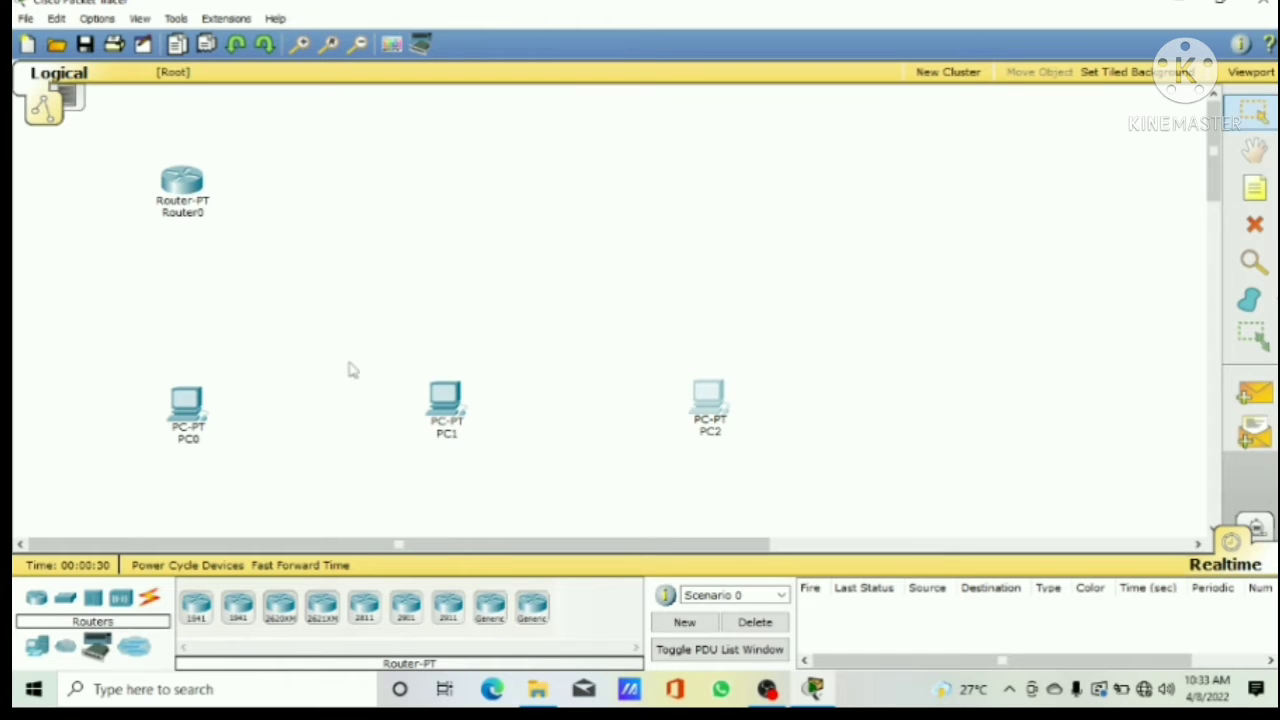
click(491, 607)
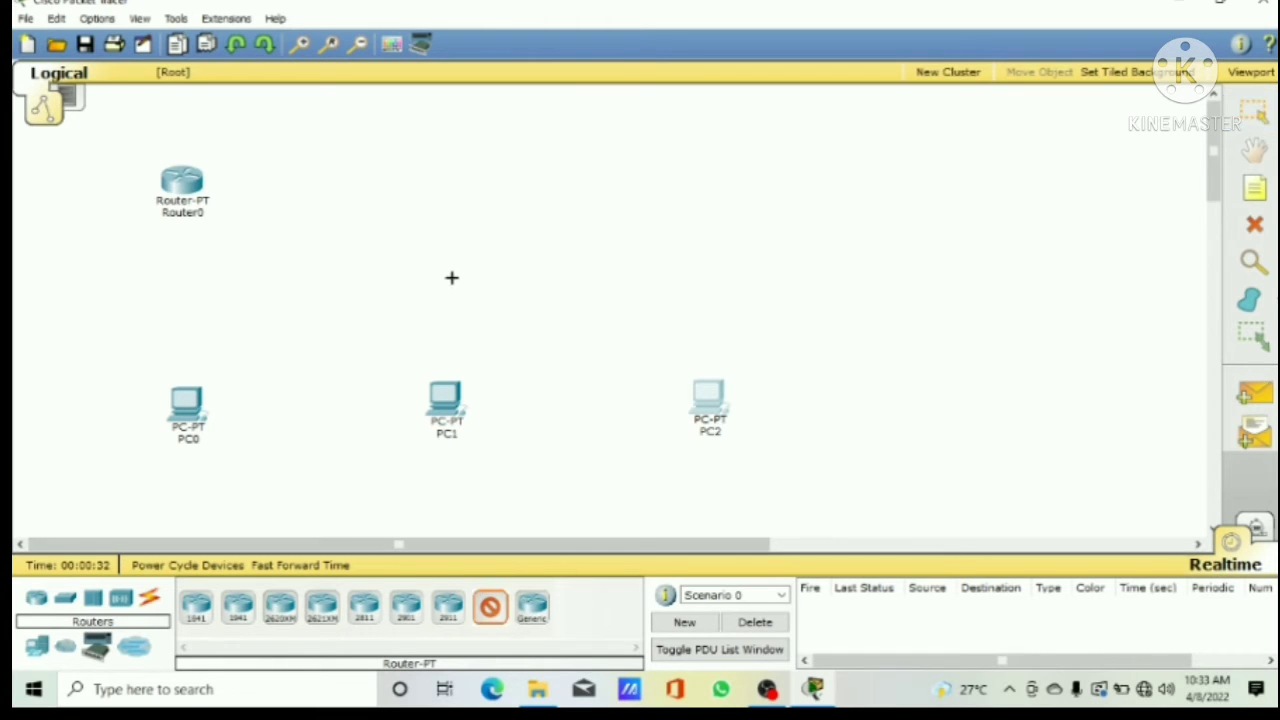
click(441, 175)
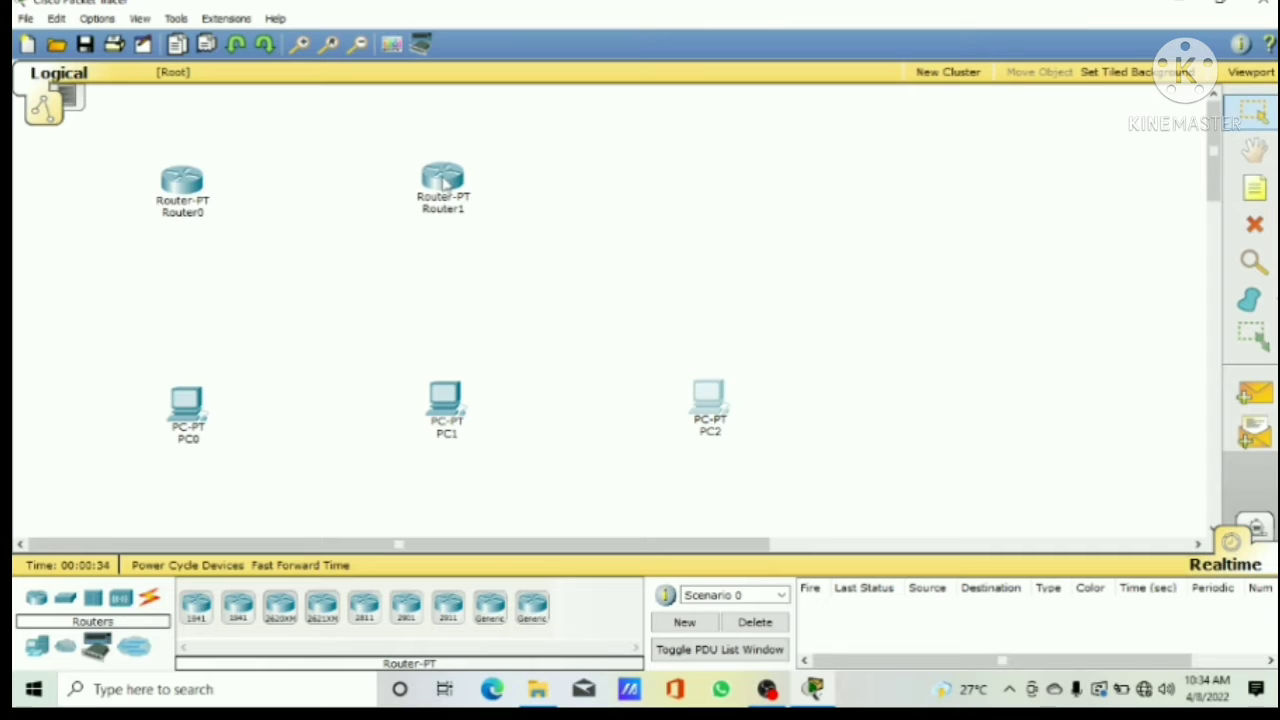
click(491, 607)
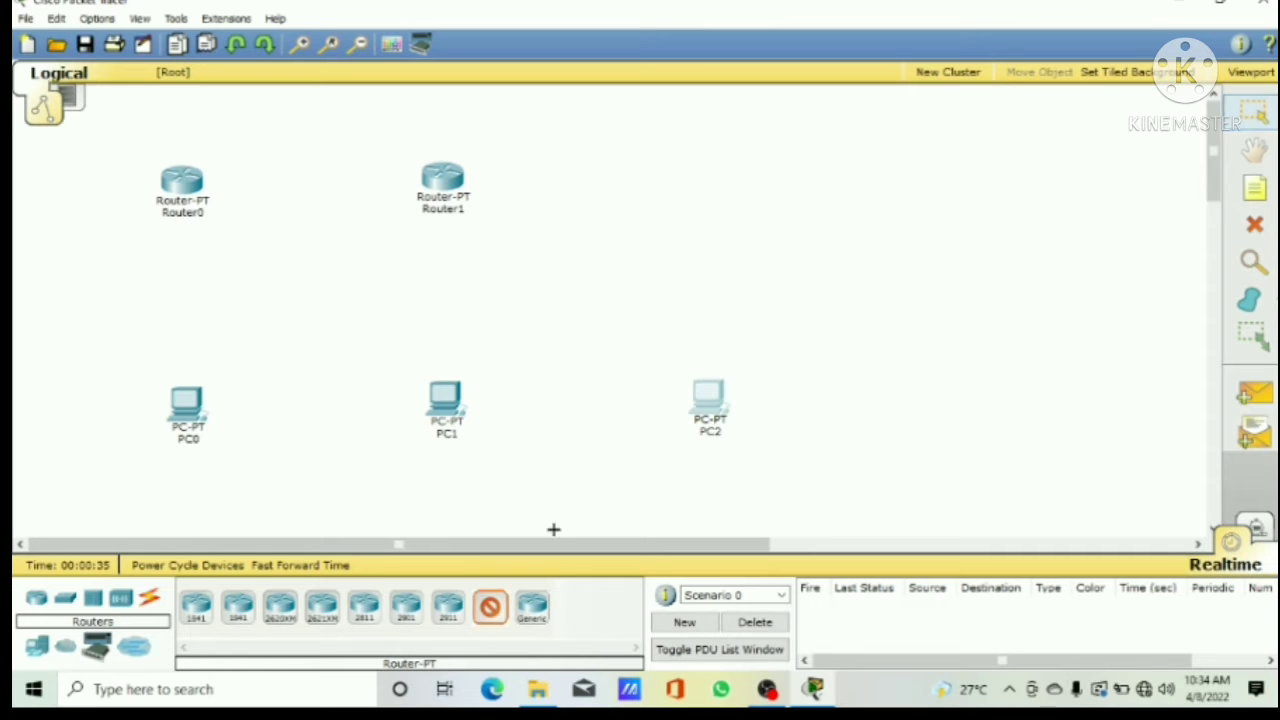
click(702, 182)
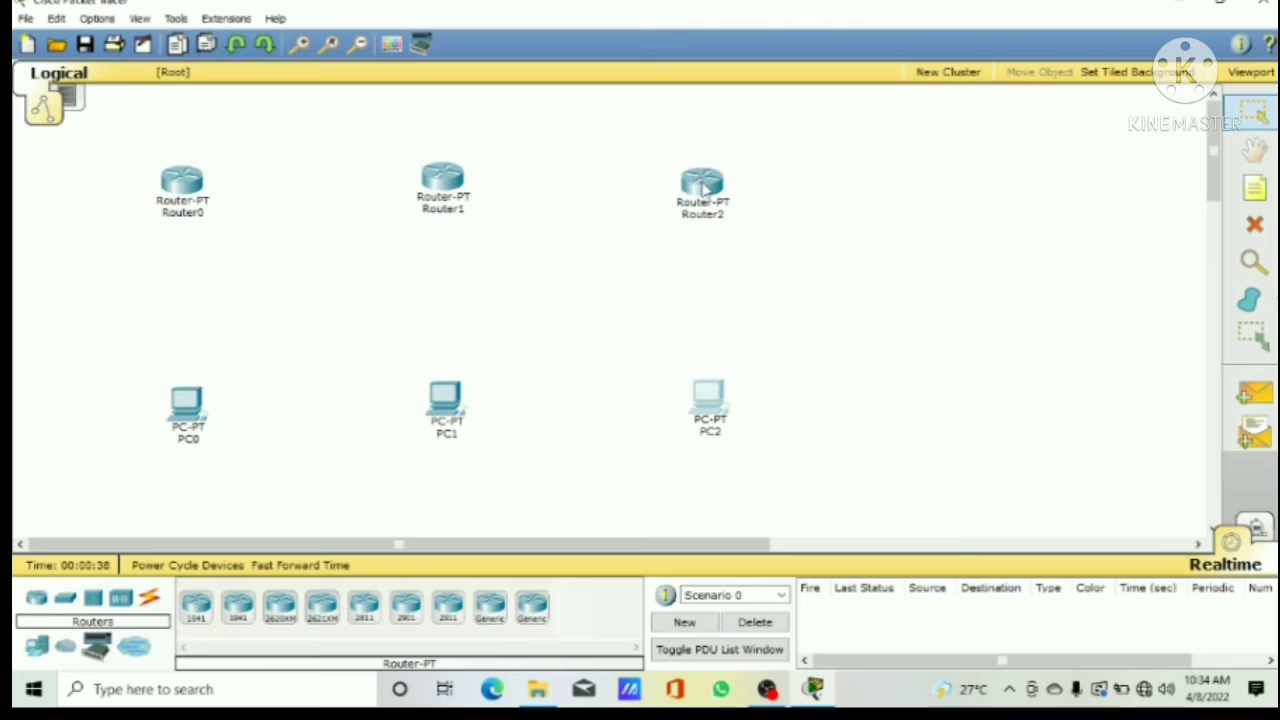
Step: Rename the three PCs from left to right as PC1, PC2 and PC3
click(719, 434)
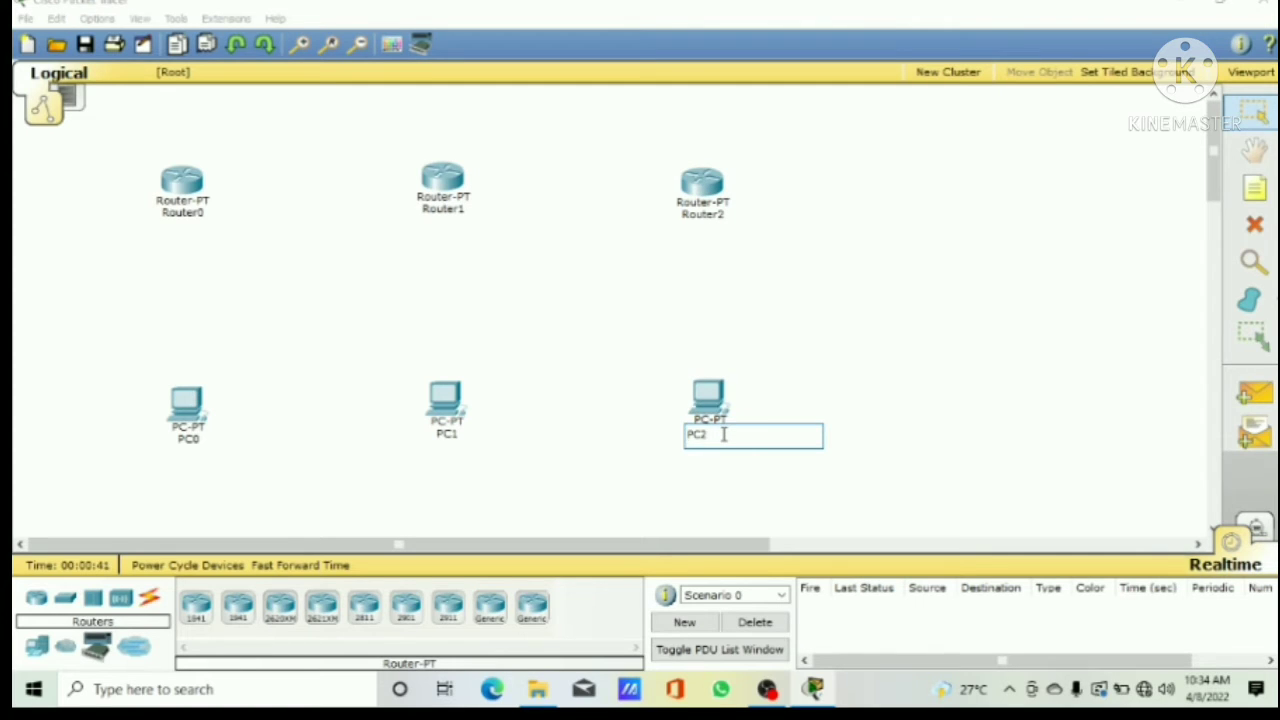
key(BackSpace)
text(3)
click(457, 437)
click(457, 437)
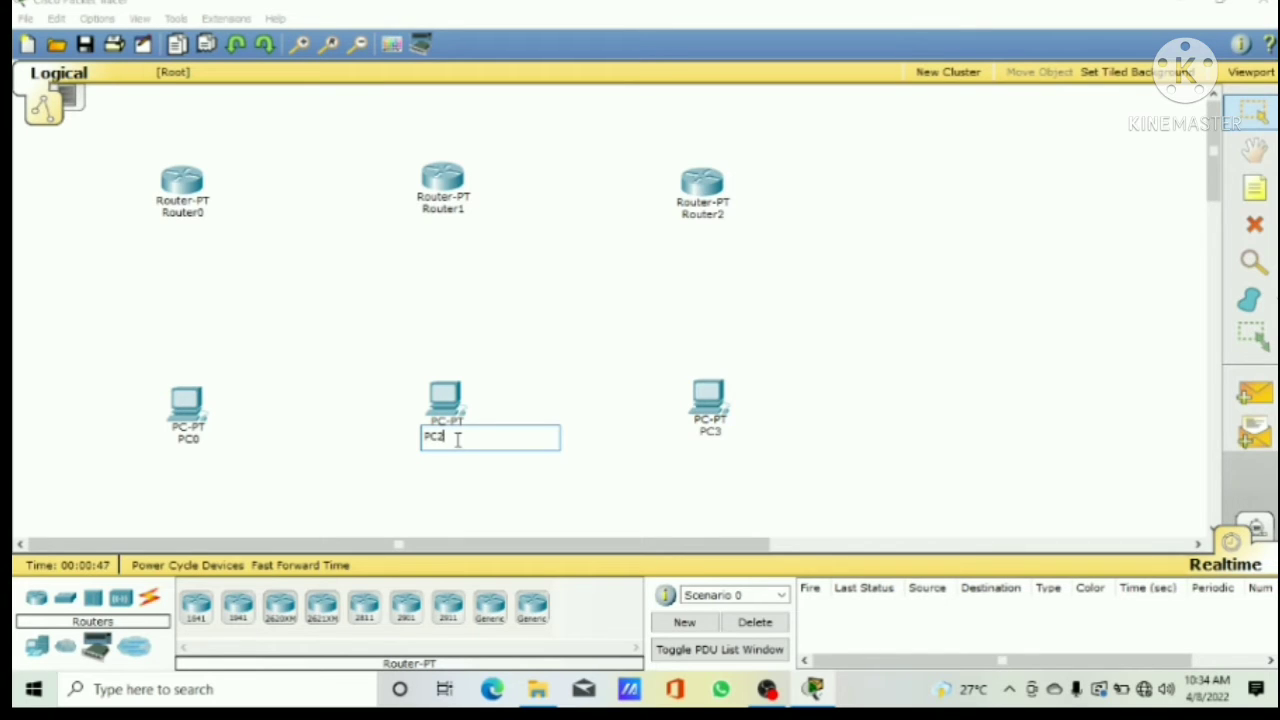
click(200, 450)
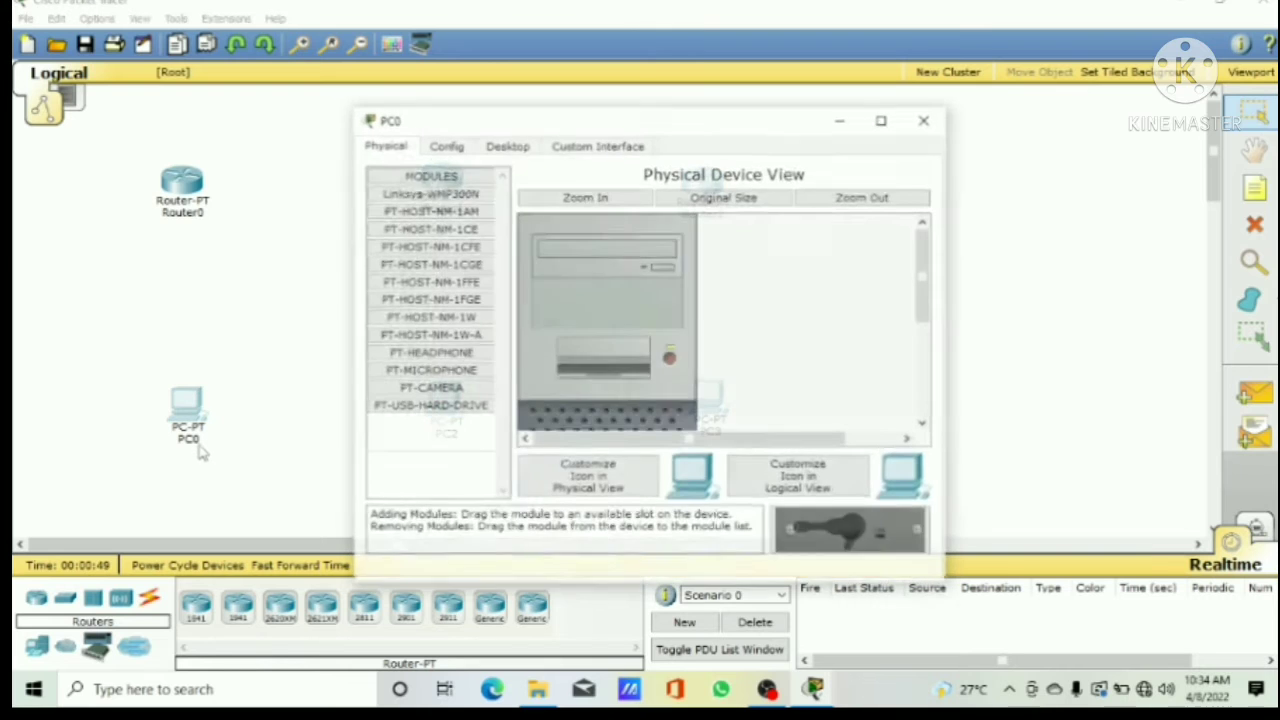
click(200, 441)
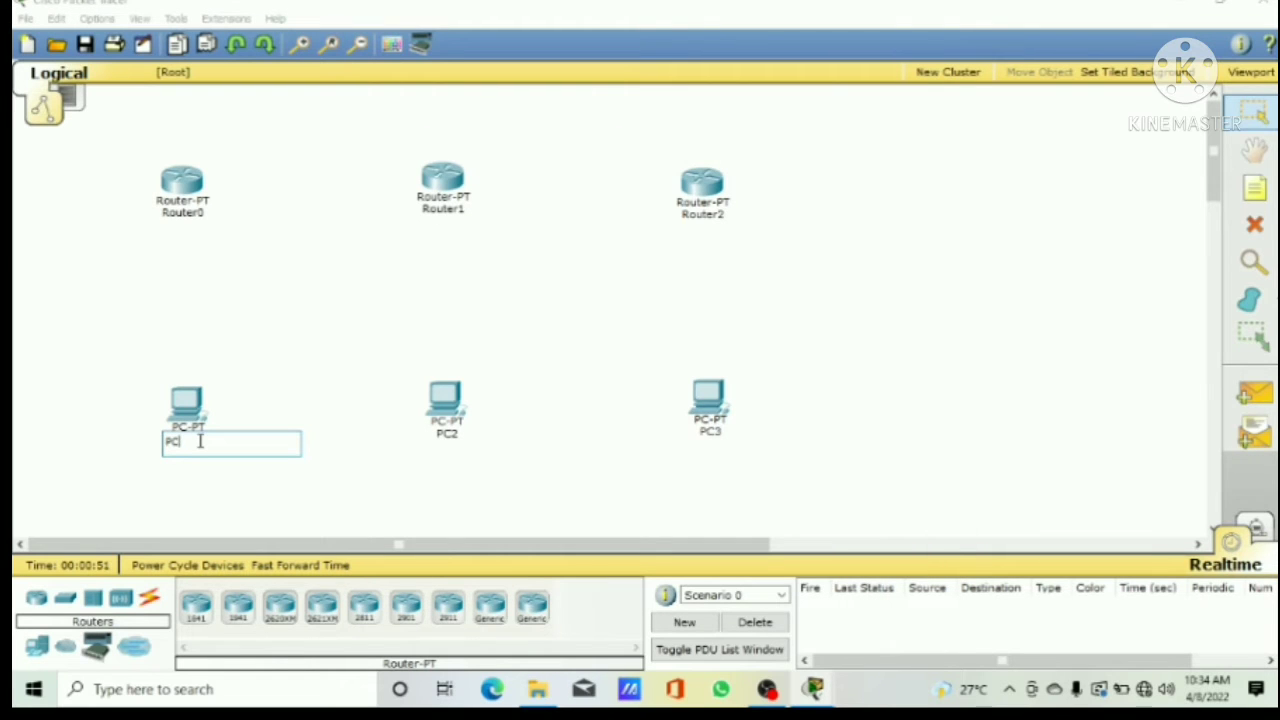
text(1)
click(208, 297)
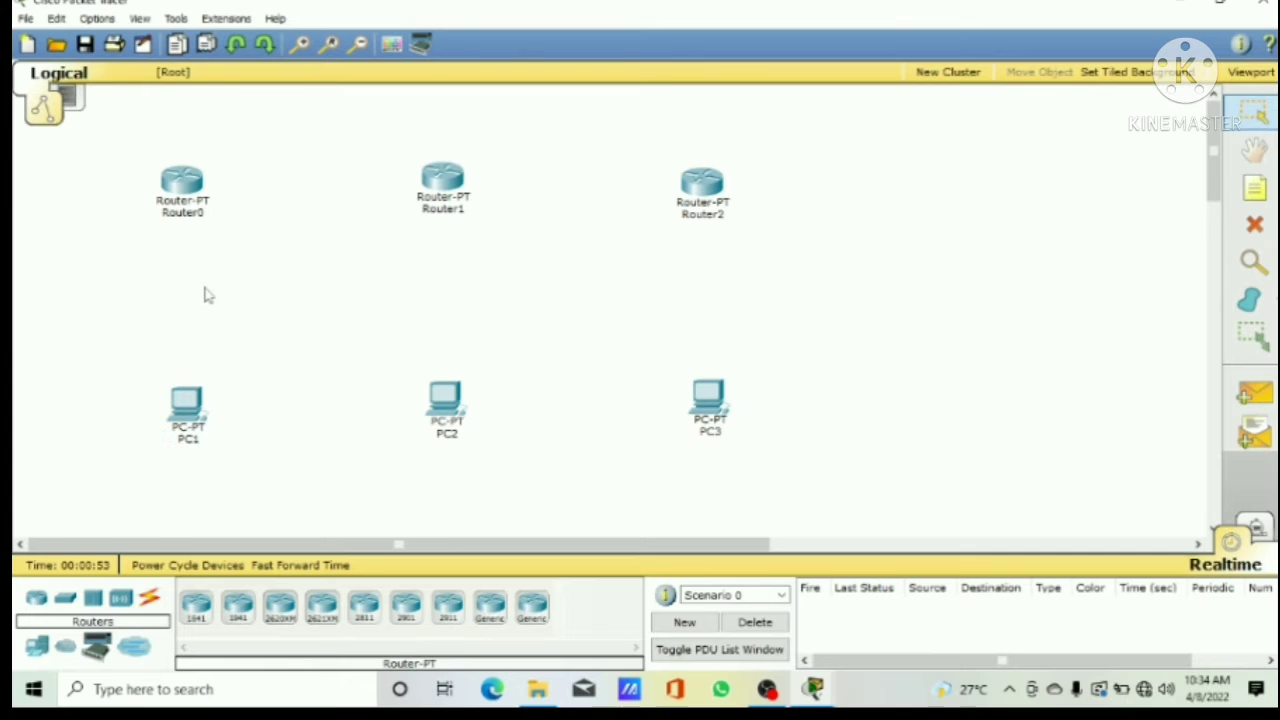
Step: Rename the three routers from left to right as RouterA, RouterB and RouterC
click(204, 215)
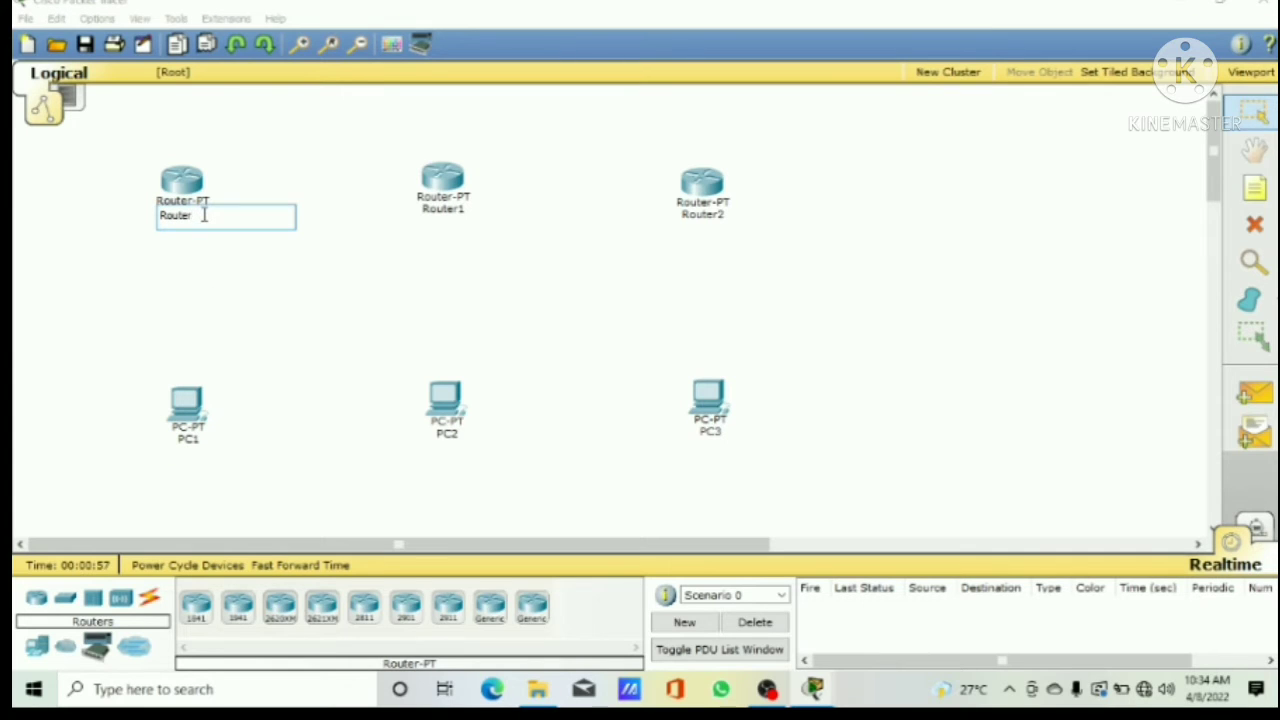
text(A)
click(463, 220)
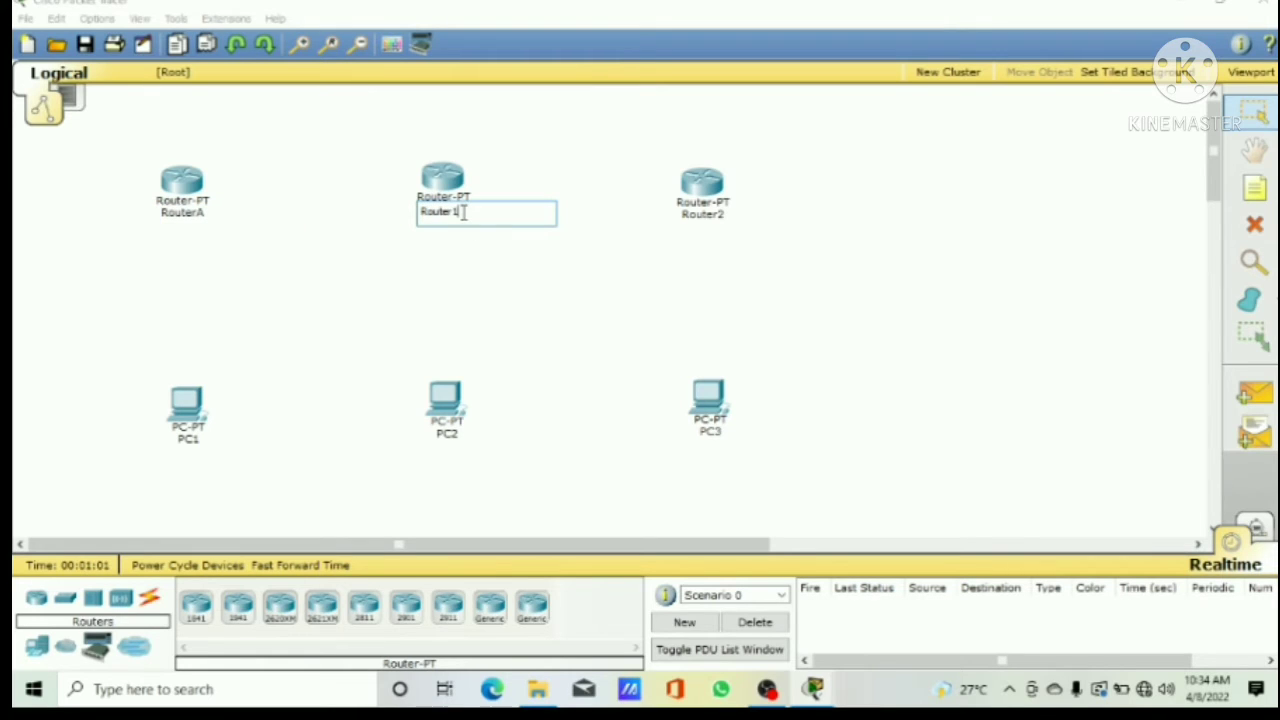
text(B)
click(727, 224)
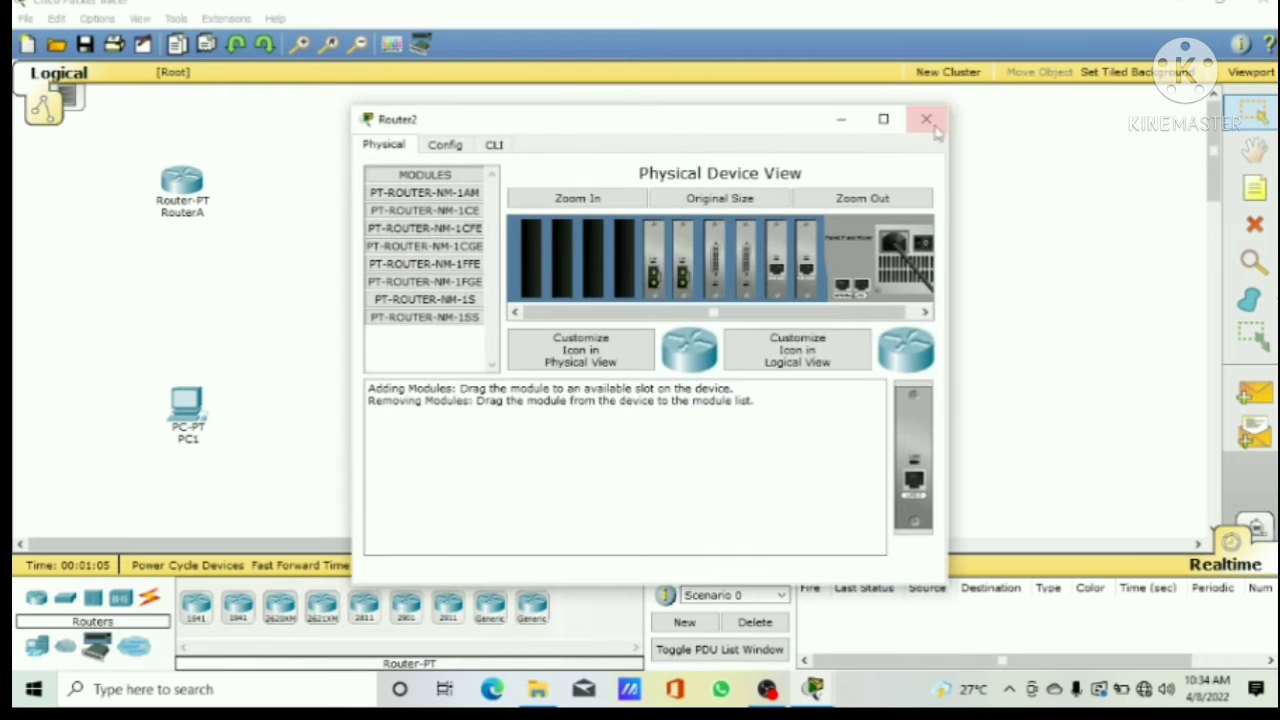
click(924, 118)
click(721, 218)
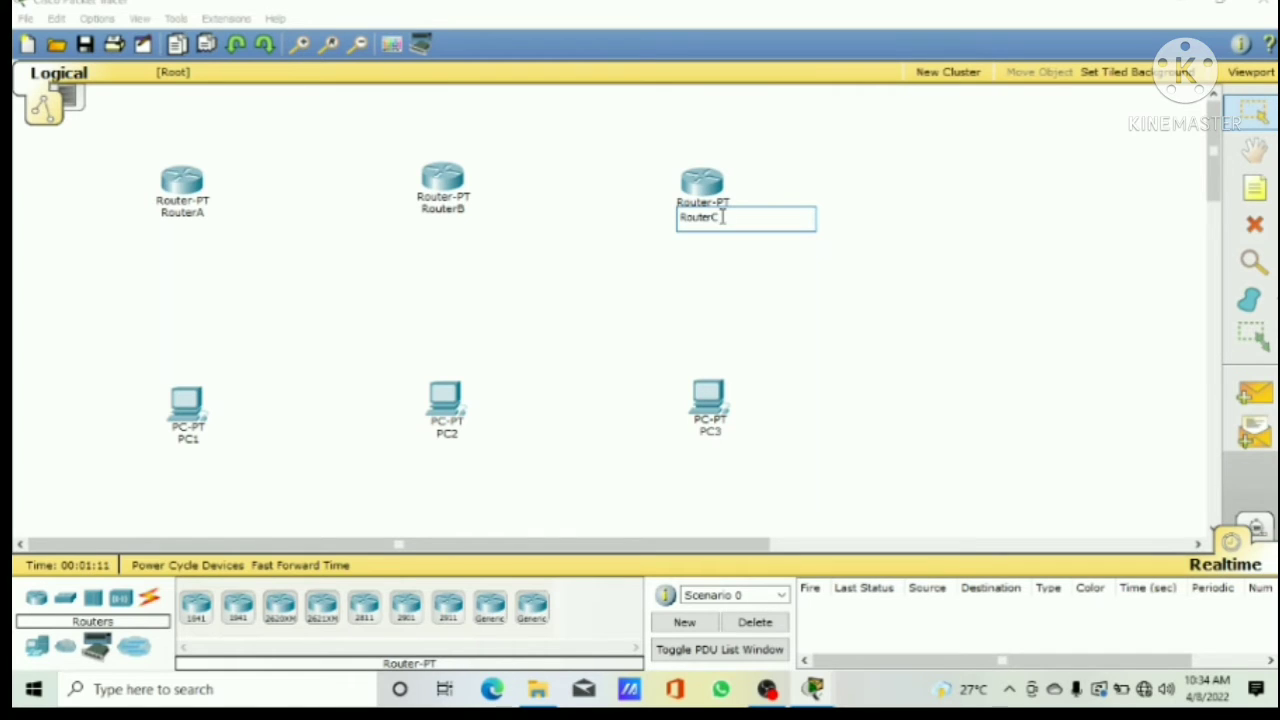
click(722, 269)
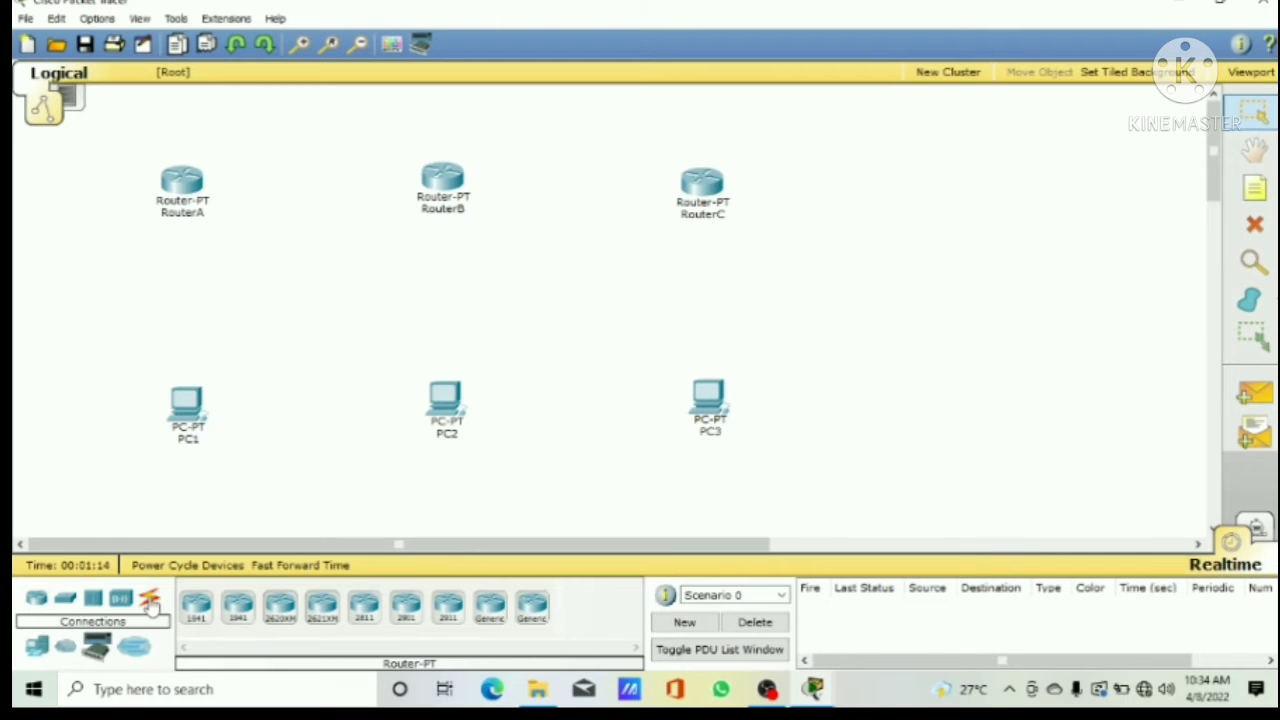
Step: Connect RouterA to PC1 using the automatically chosen connection type
click(149, 600)
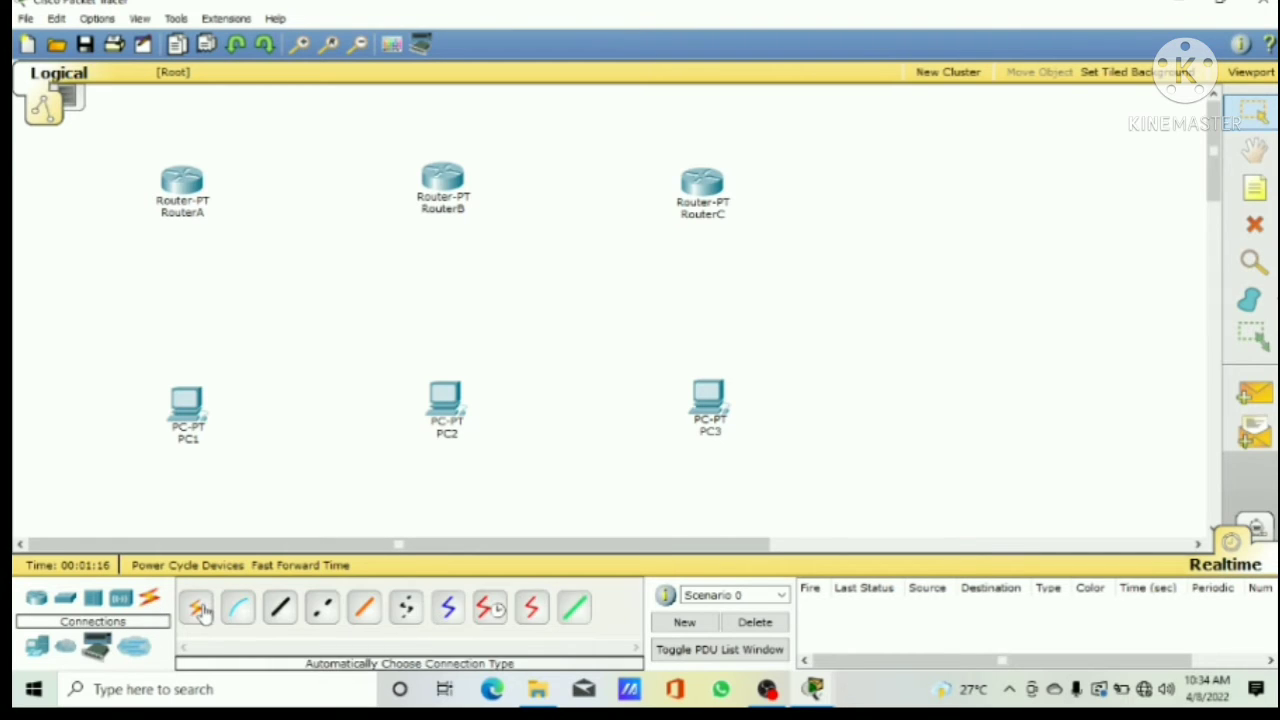
click(199, 608)
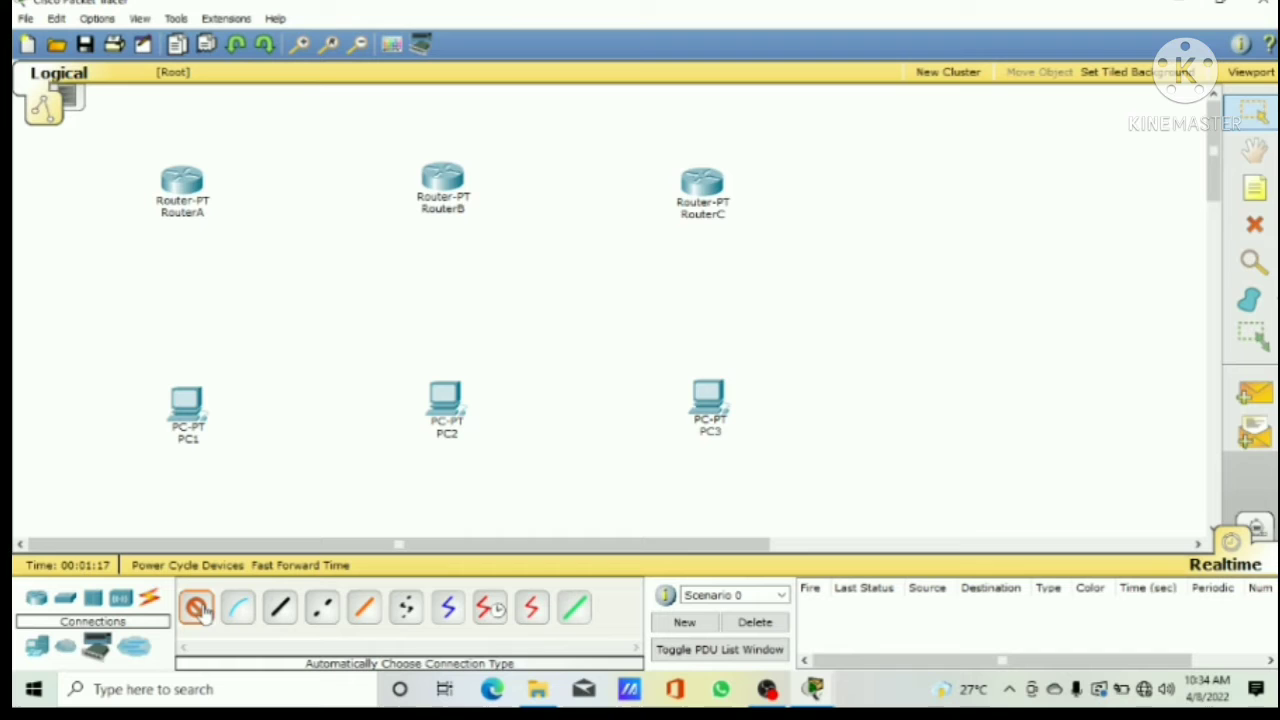
click(179, 185)
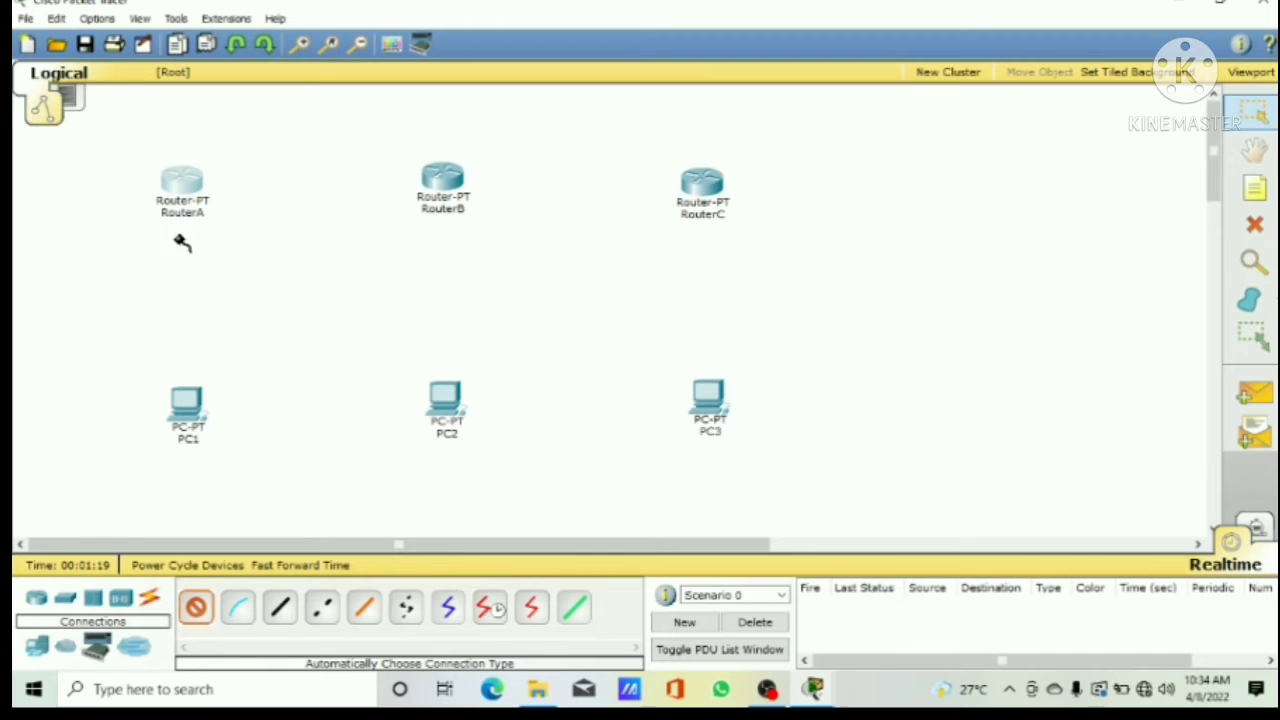
click(183, 177)
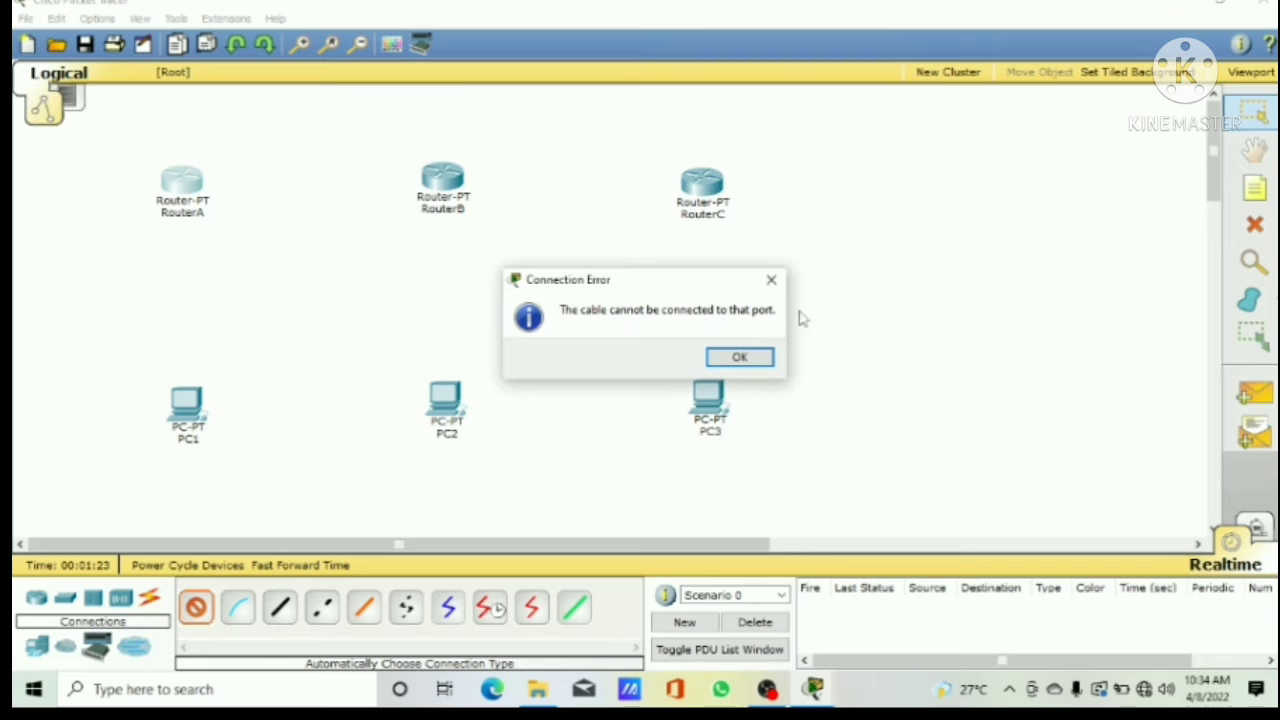
click(772, 281)
click(195, 192)
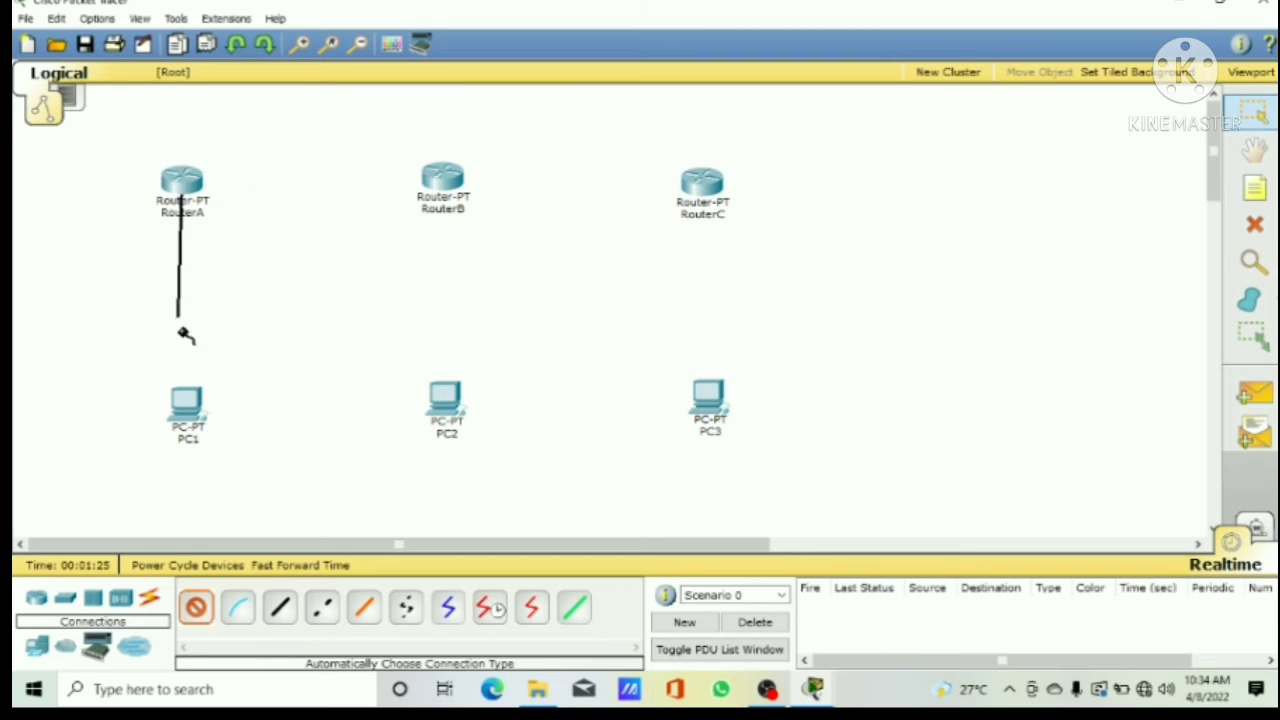
click(191, 397)
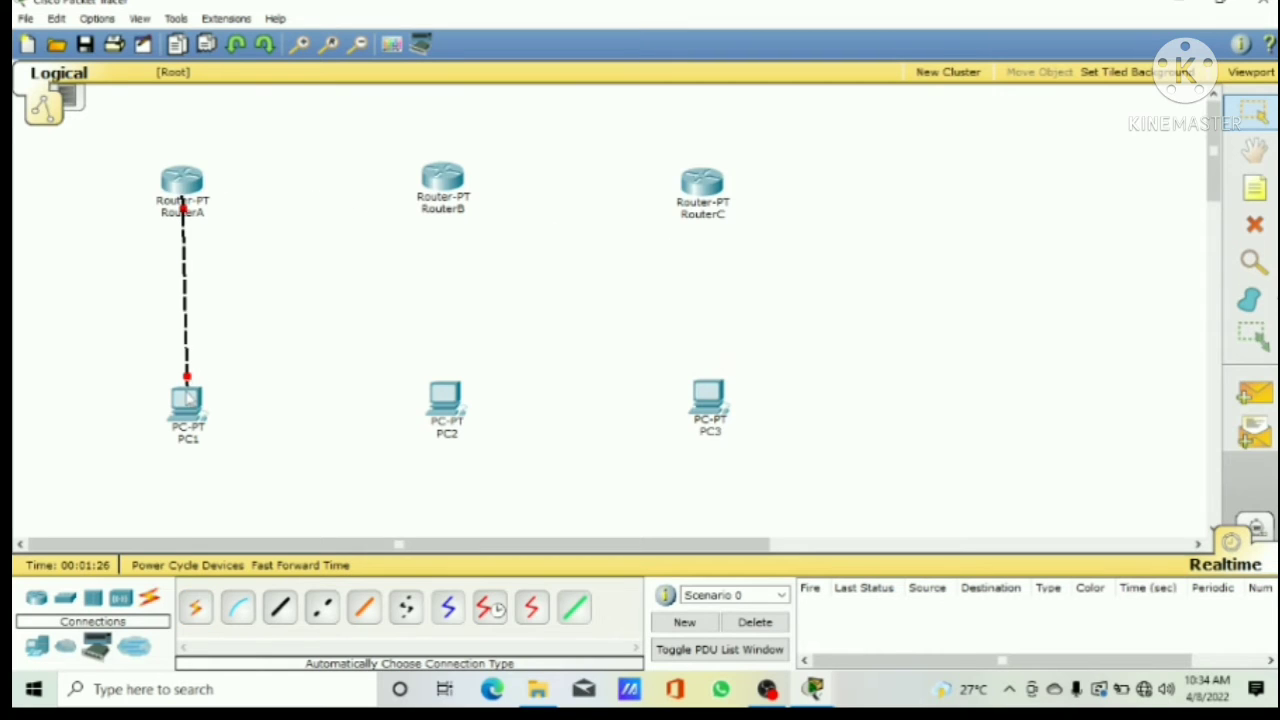
Step: Connect RouterB to PC2 and RouterC to PC3 using the automatically chosen connection type
click(195, 606)
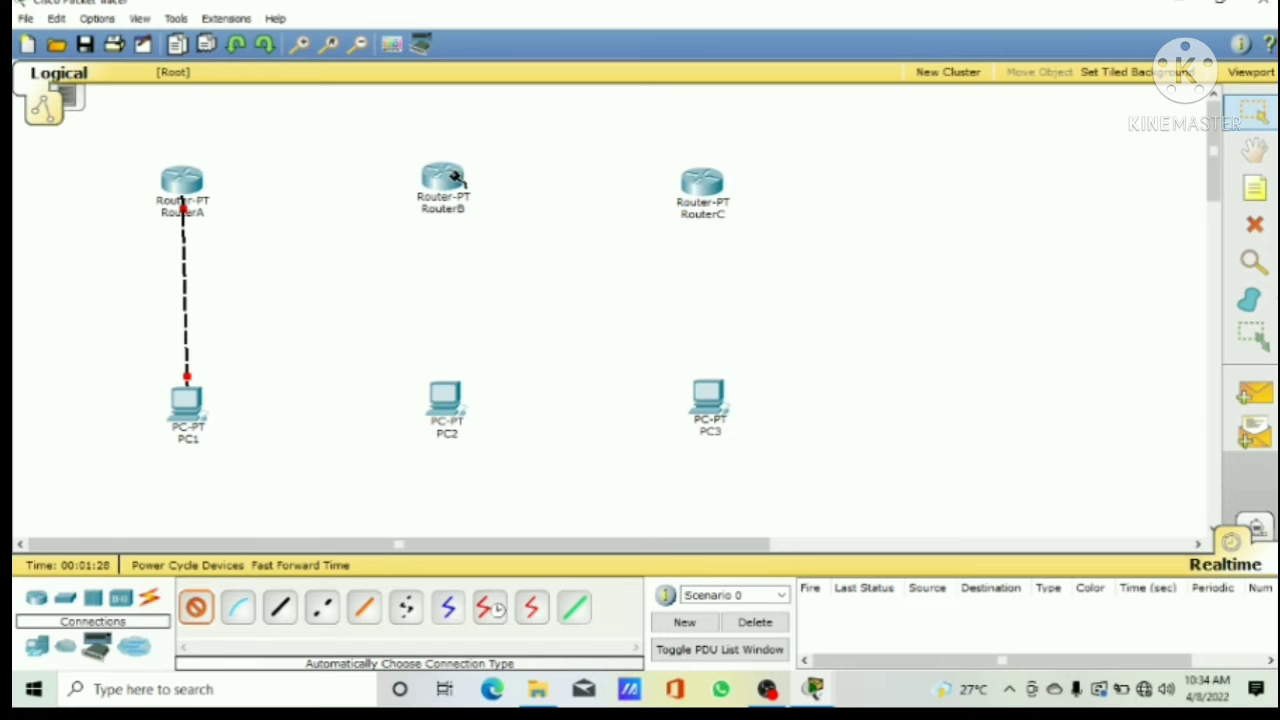
click(446, 185)
click(445, 398)
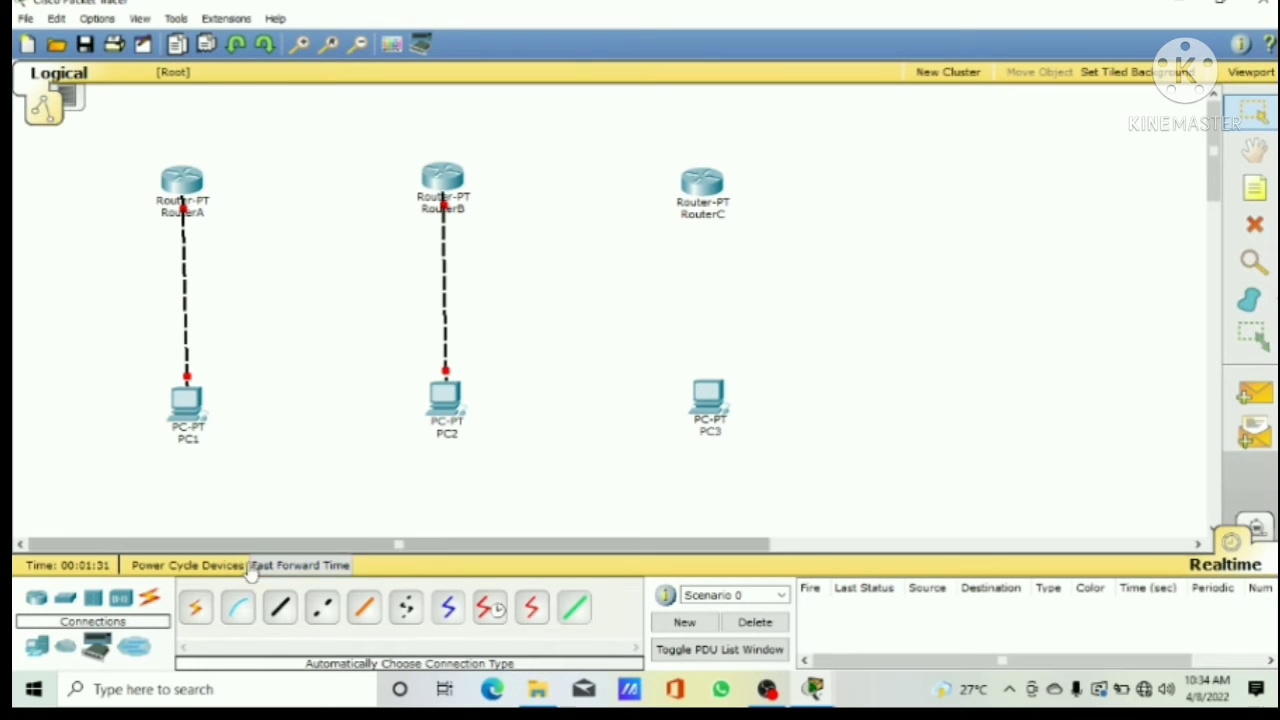
click(195, 606)
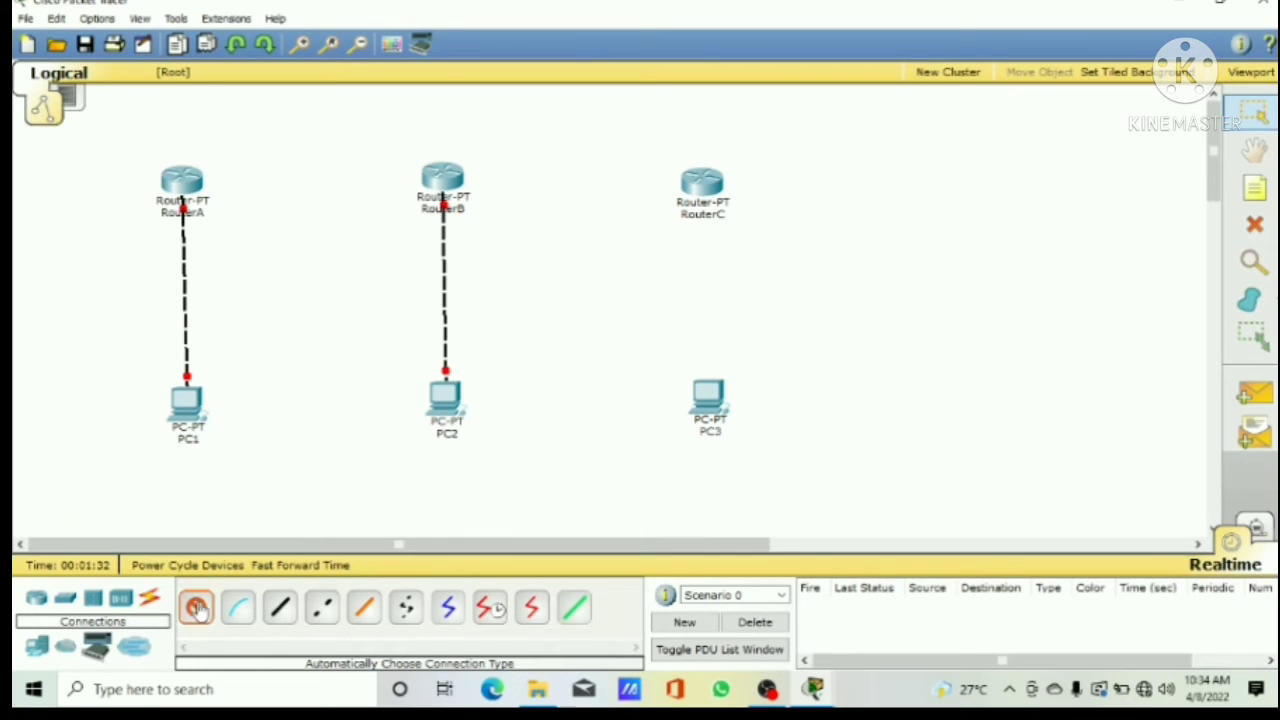
click(709, 187)
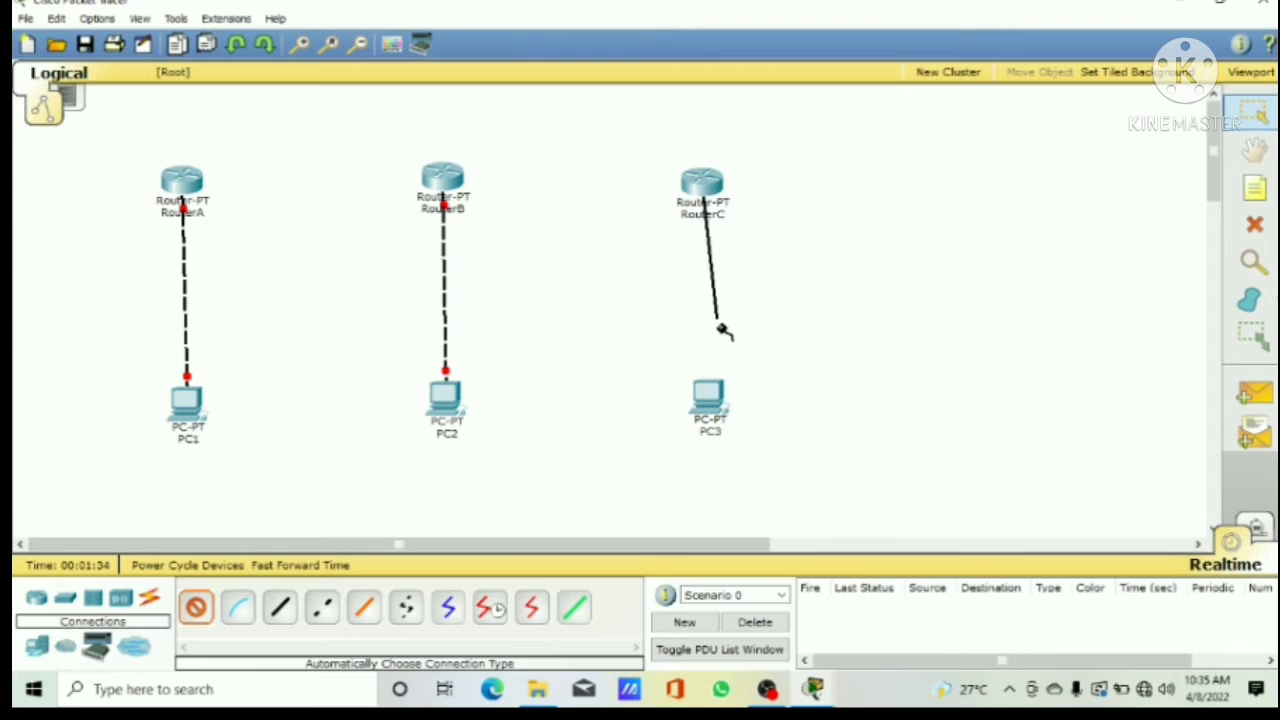
click(709, 392)
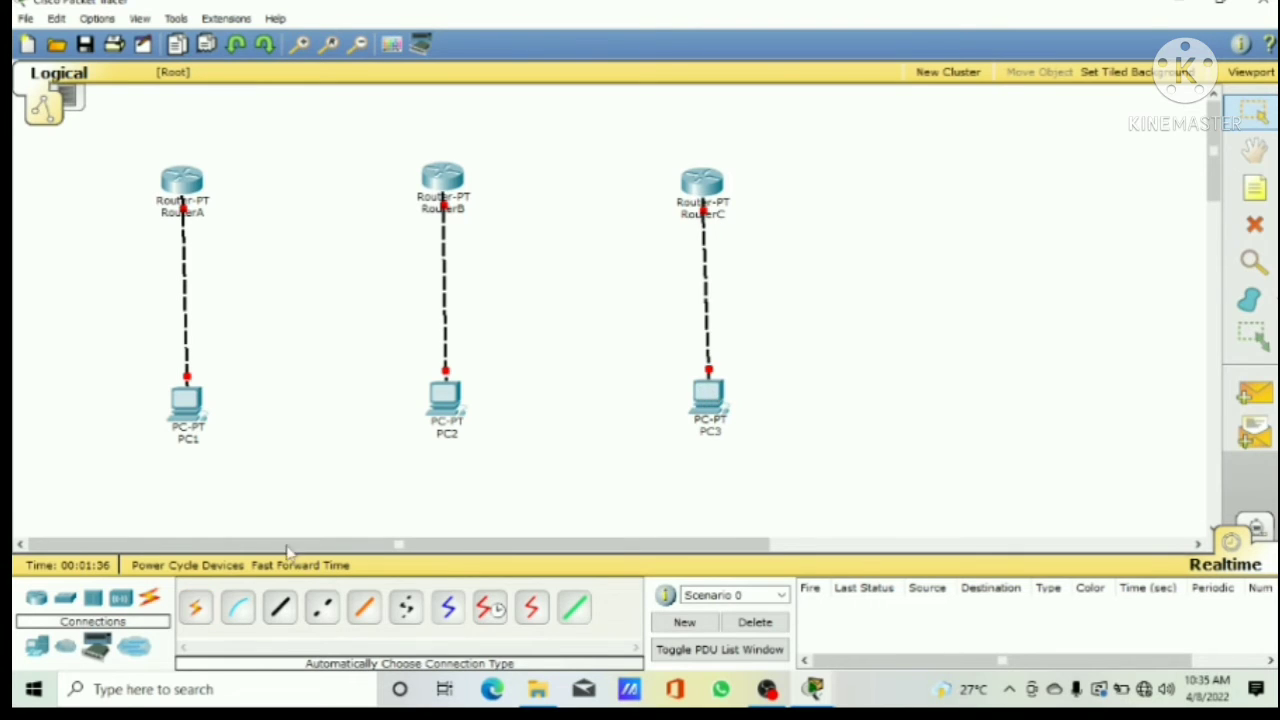
Step: Link RouterA to RouterB using the automatically chosen connection type
click(199, 607)
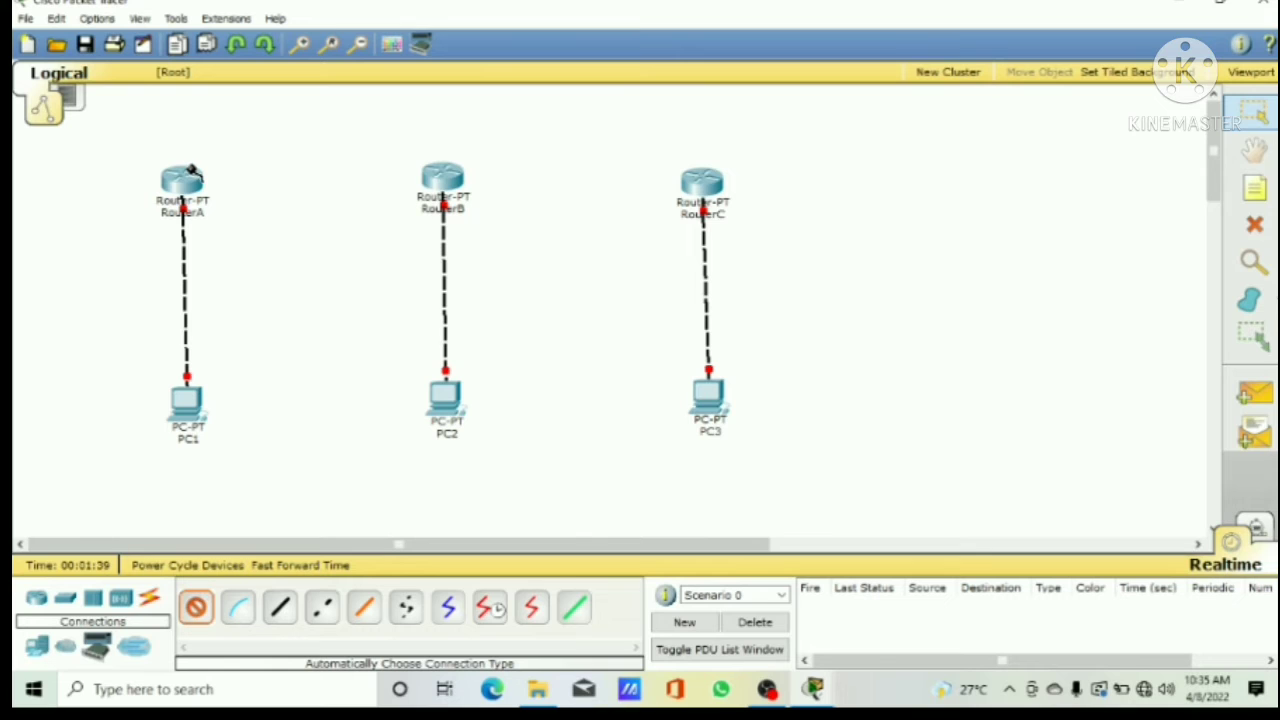
click(191, 173)
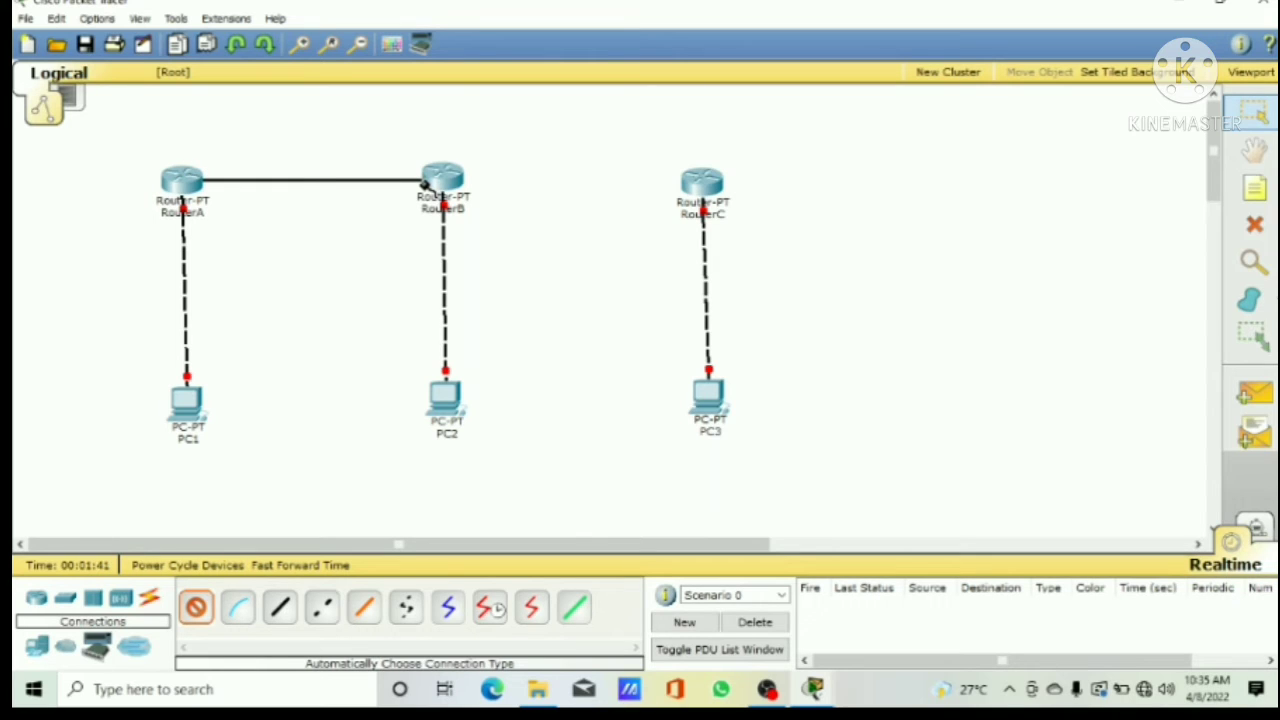
click(424, 183)
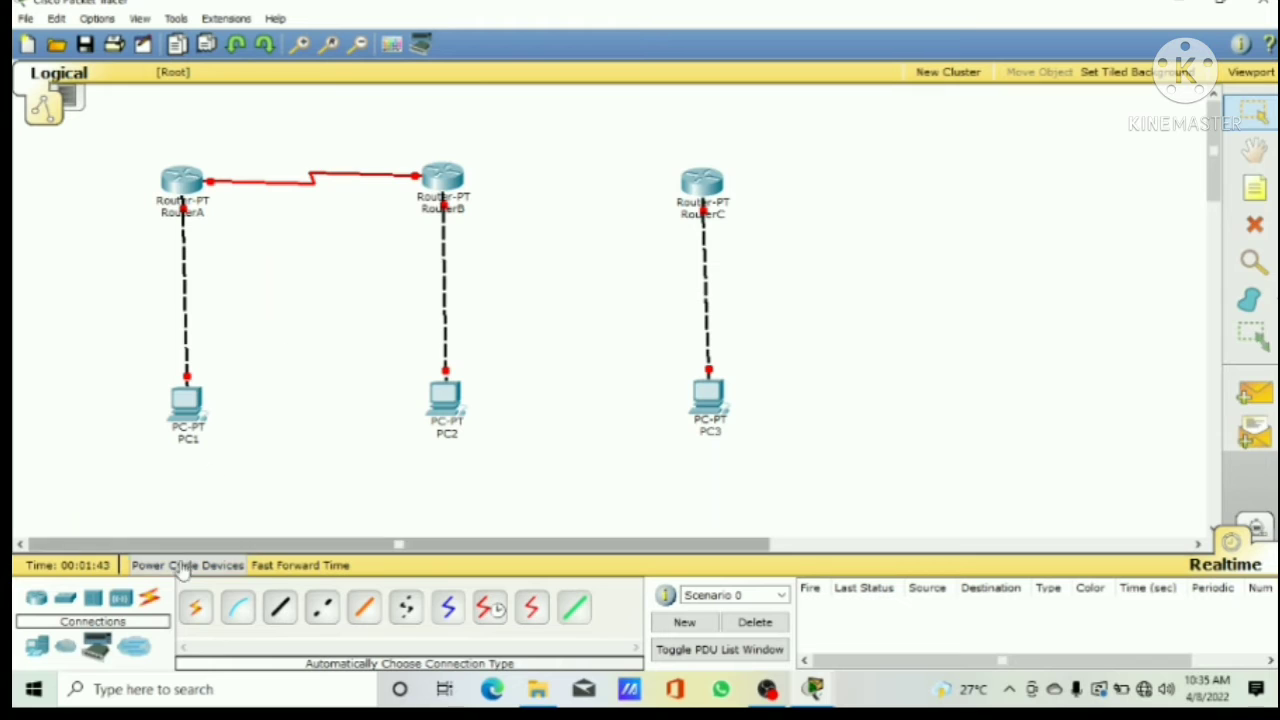
Step: Link RouterB to RouterC using the automatically chosen connection type
click(199, 608)
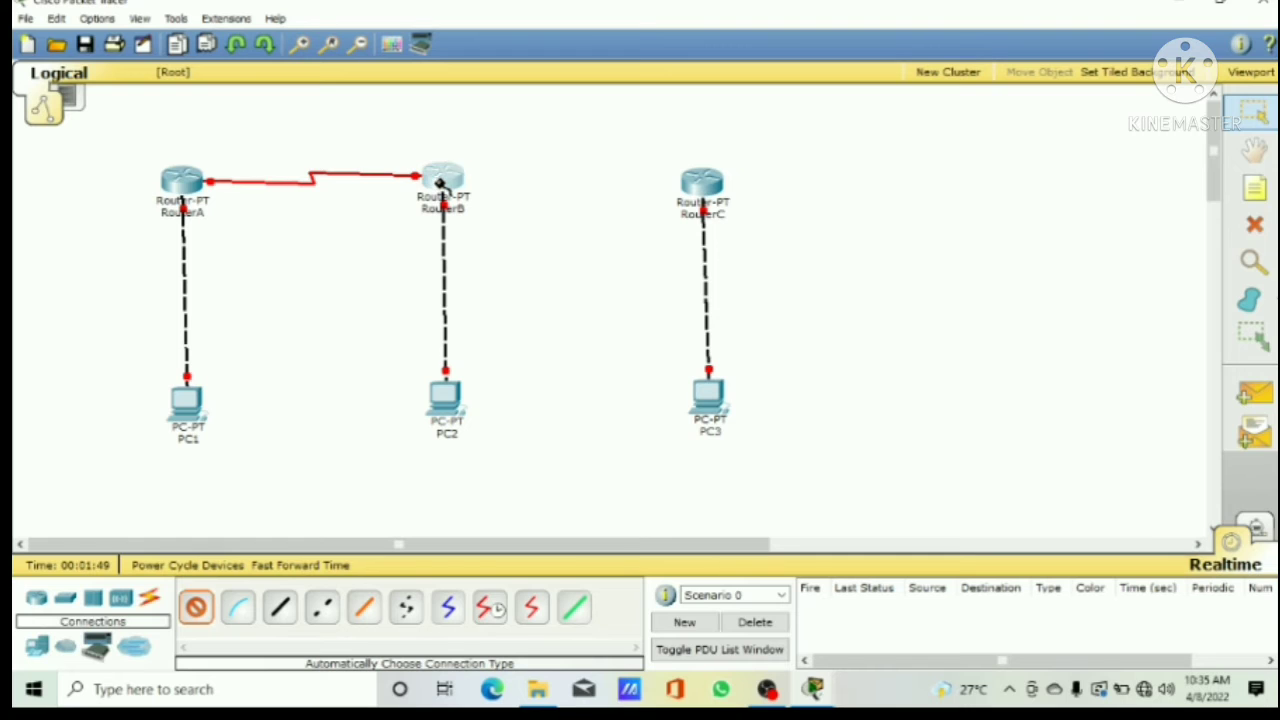
click(440, 185)
click(698, 186)
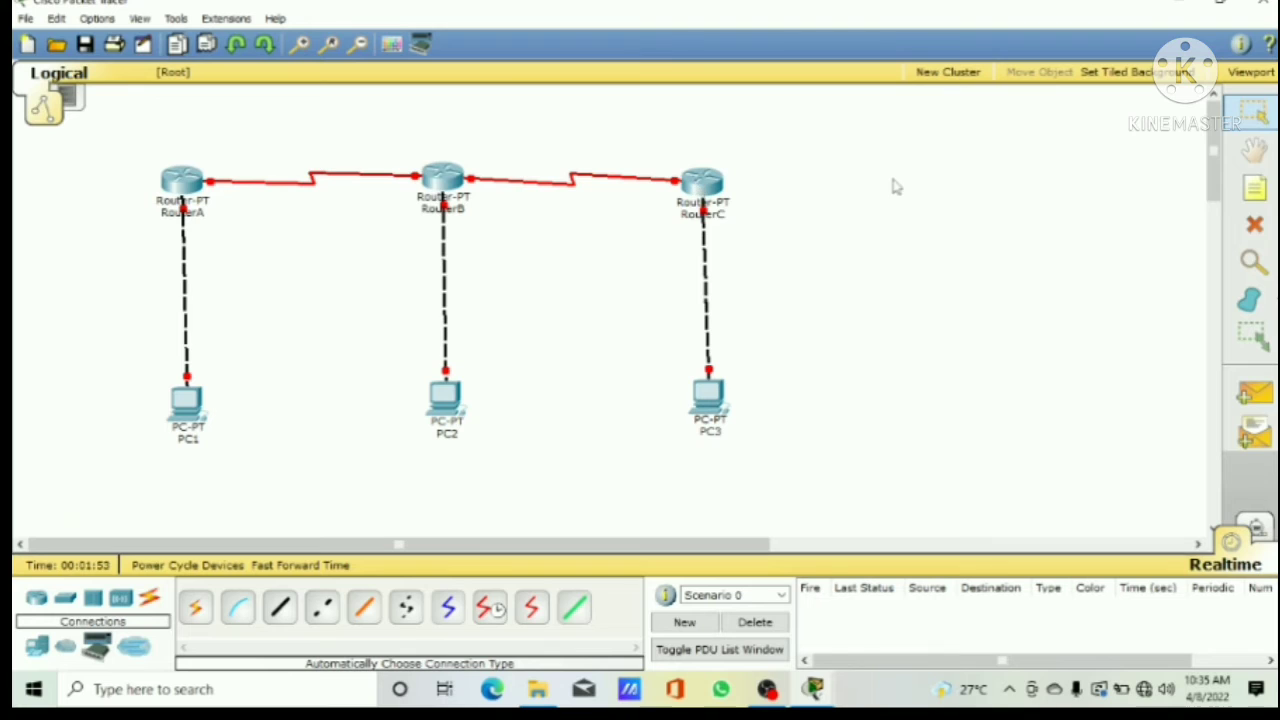
Step: Add the note 192.168.1.0 and centre it just beneath PC1
click(1254, 188)
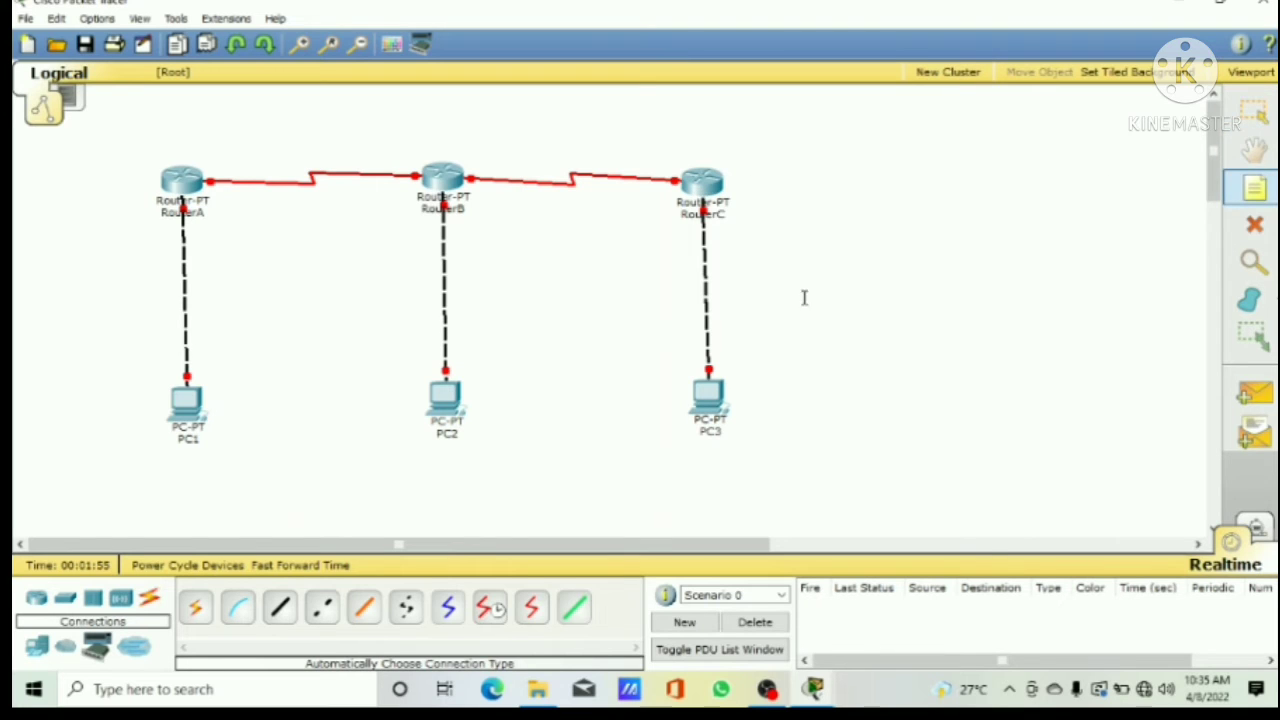
click(182, 465)
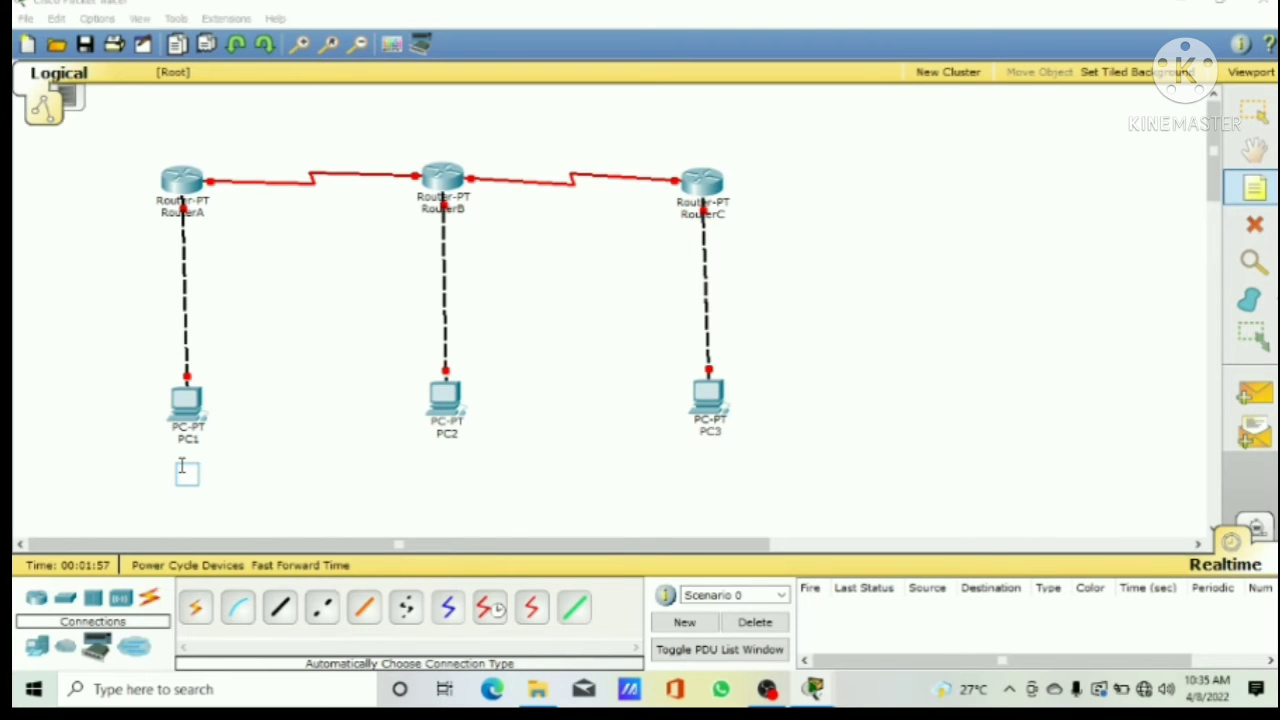
text(192.1)
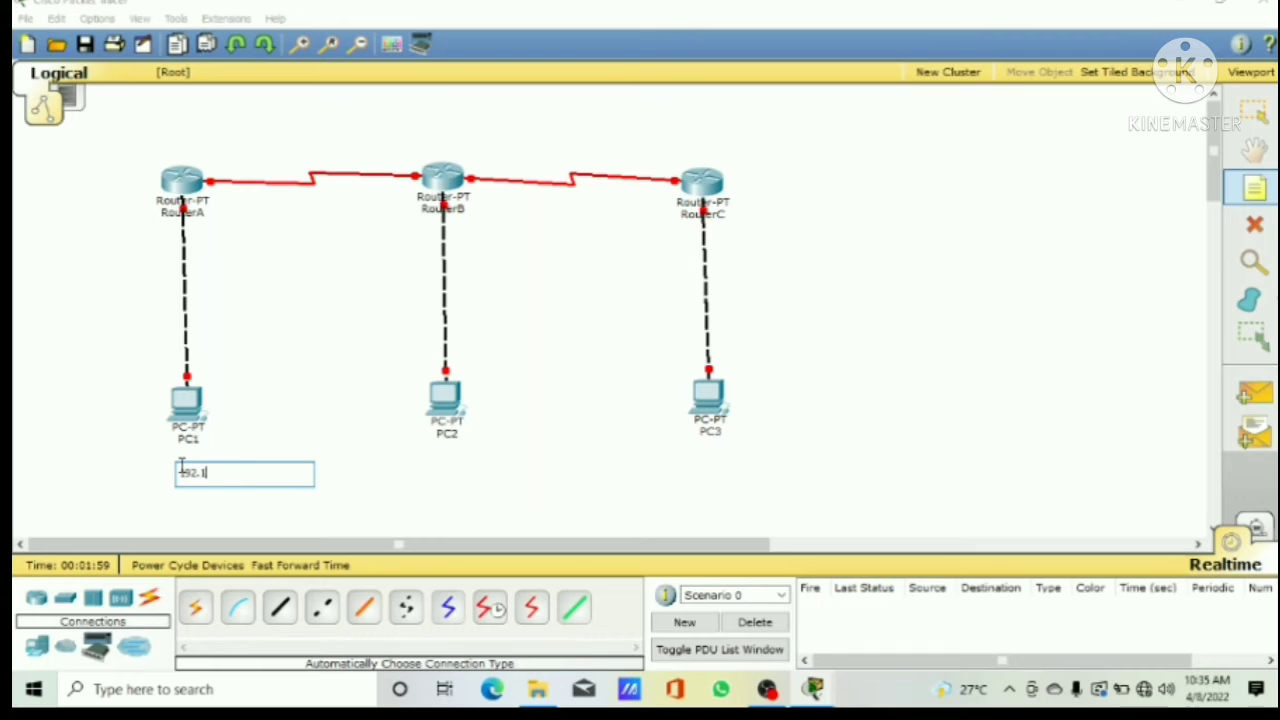
text(68.1.0)
key(Escape)
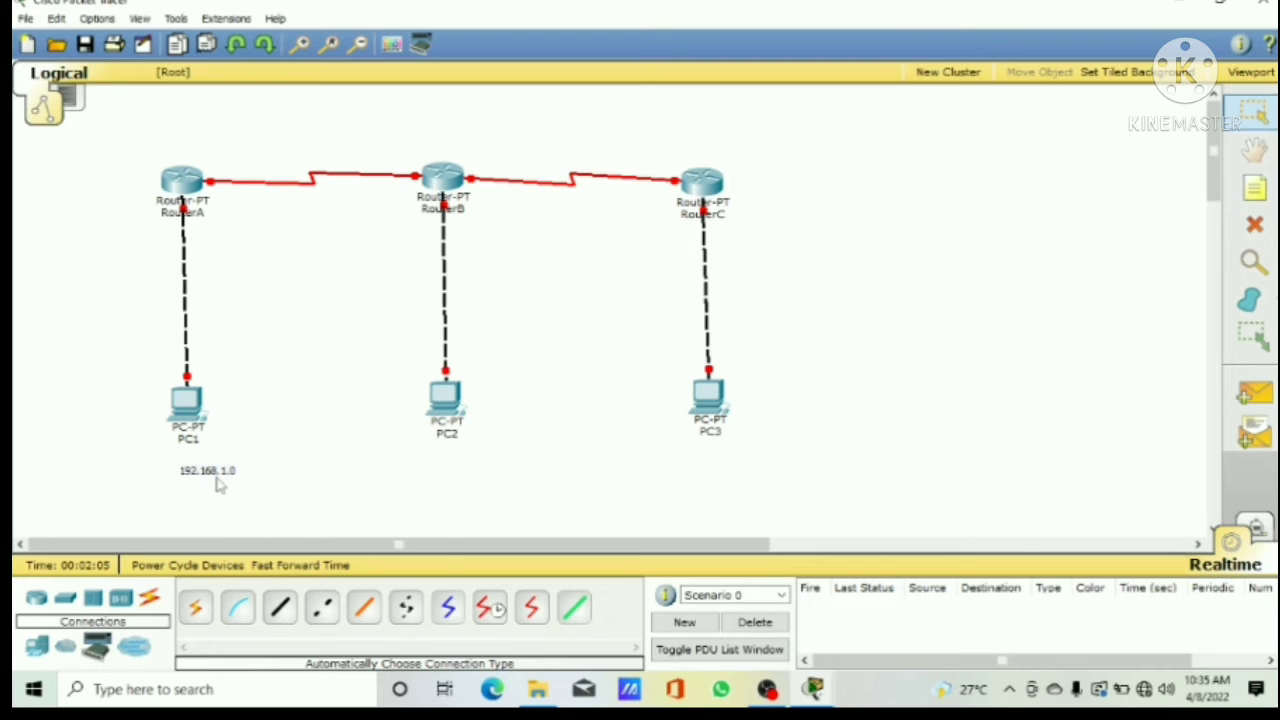
drag(220, 482, 203, 474)
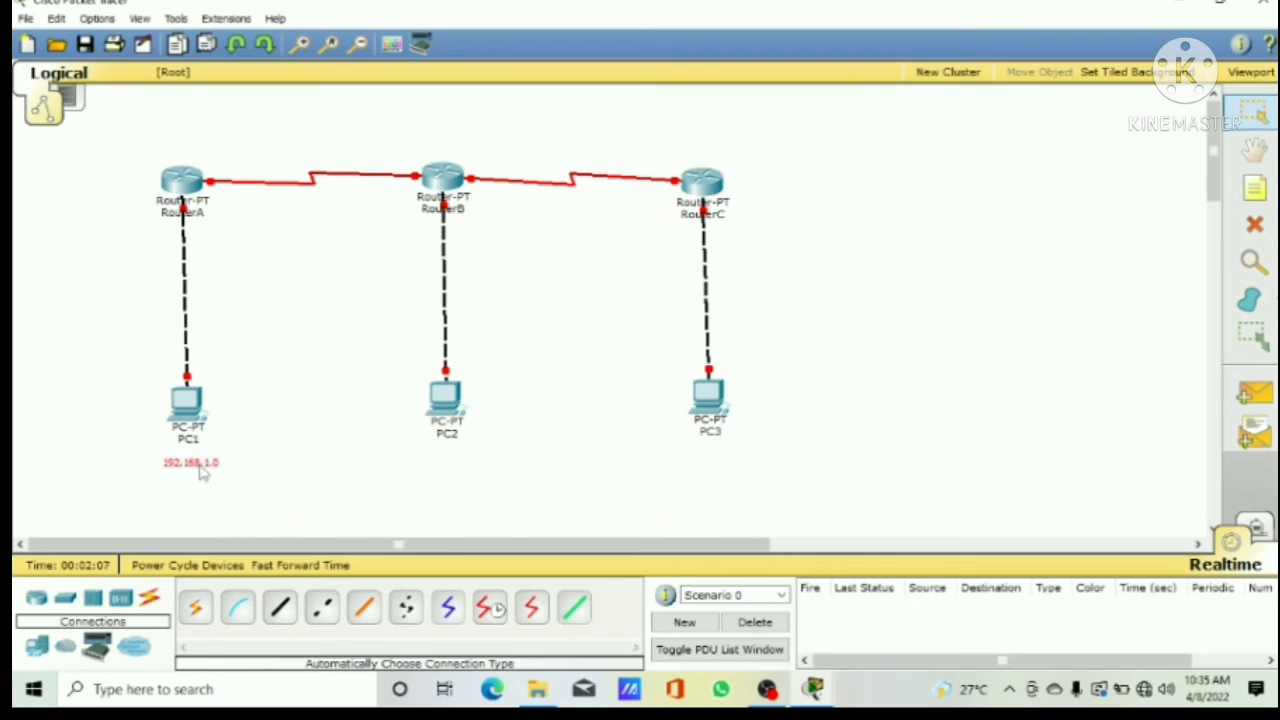
Step: Add the note 192.168.2.0 and centre it just beneath PC2
click(1258, 190)
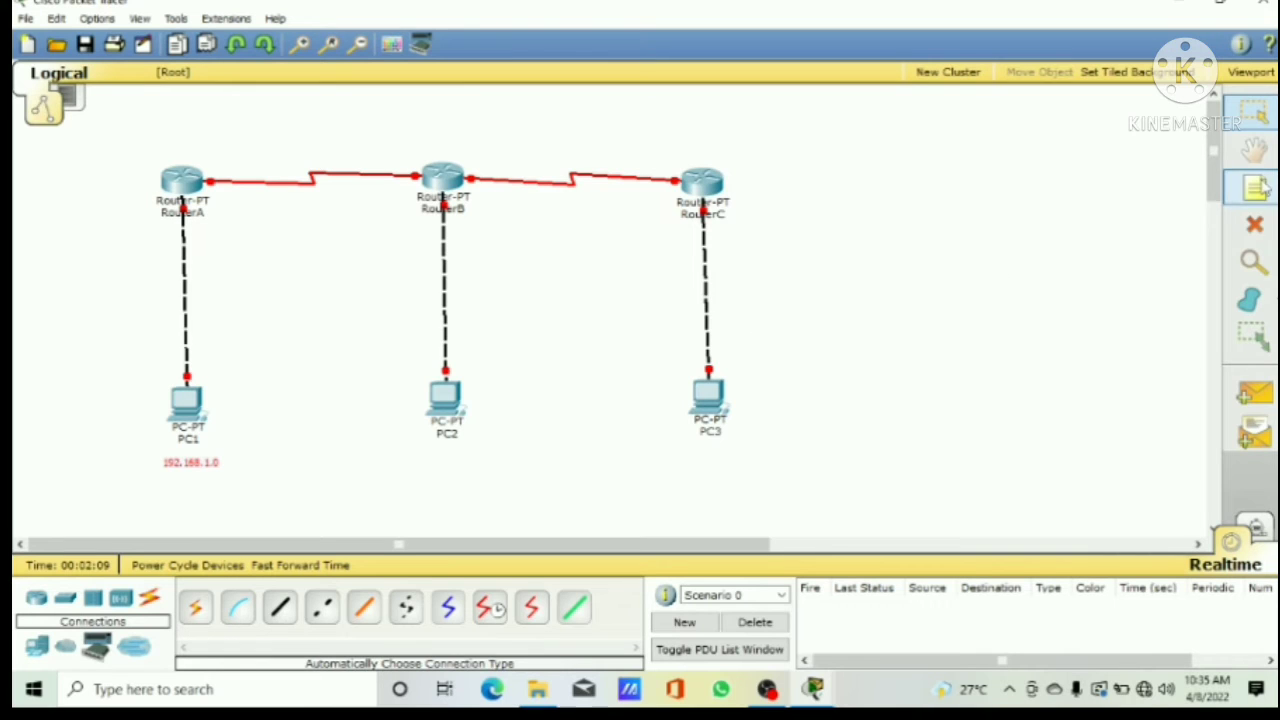
click(438, 459)
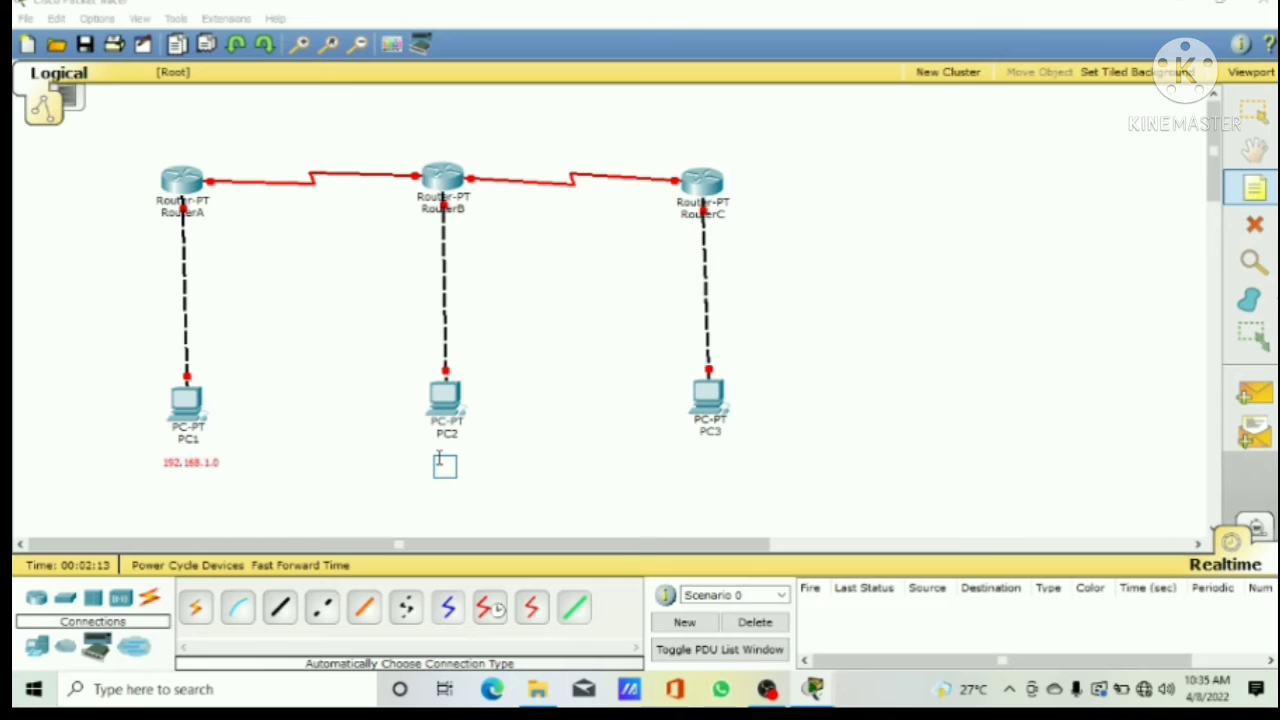
text(1)
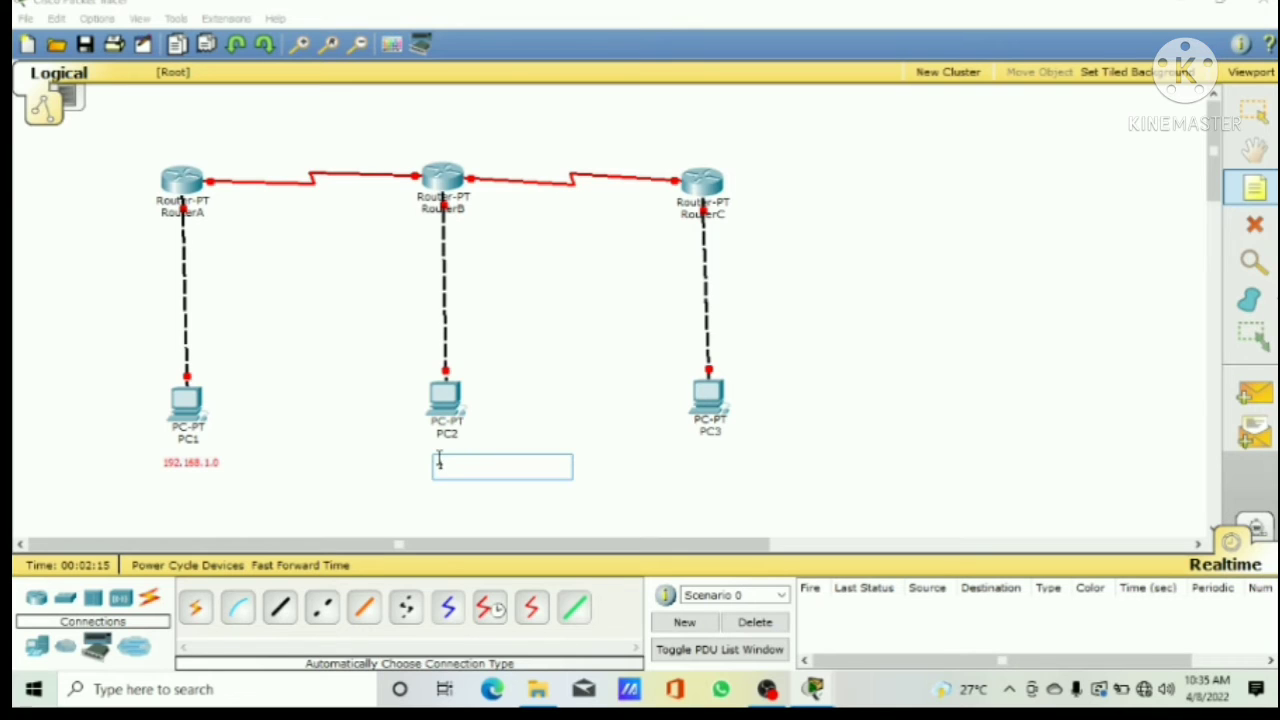
text(92.168.2.0)
key(Escape)
drag(460, 475, 446, 471)
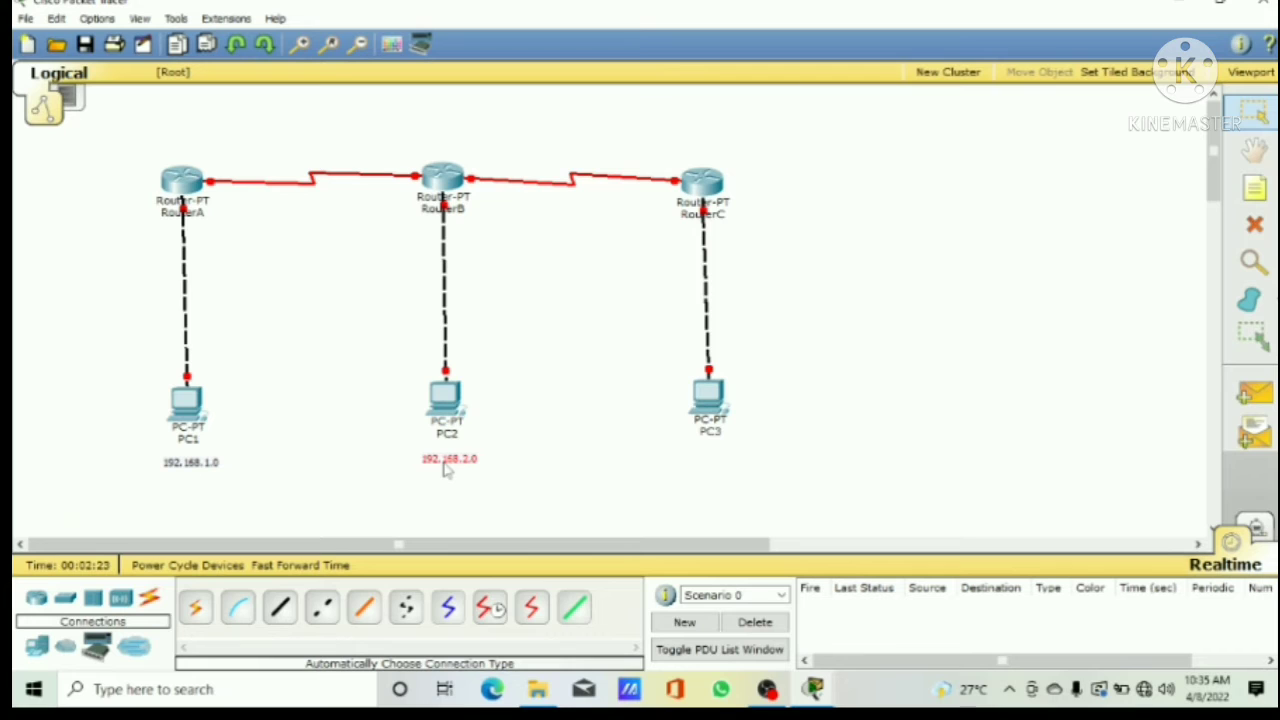
Step: Add the note 192.168.3.0 and centre it just beneath PC3
click(1255, 188)
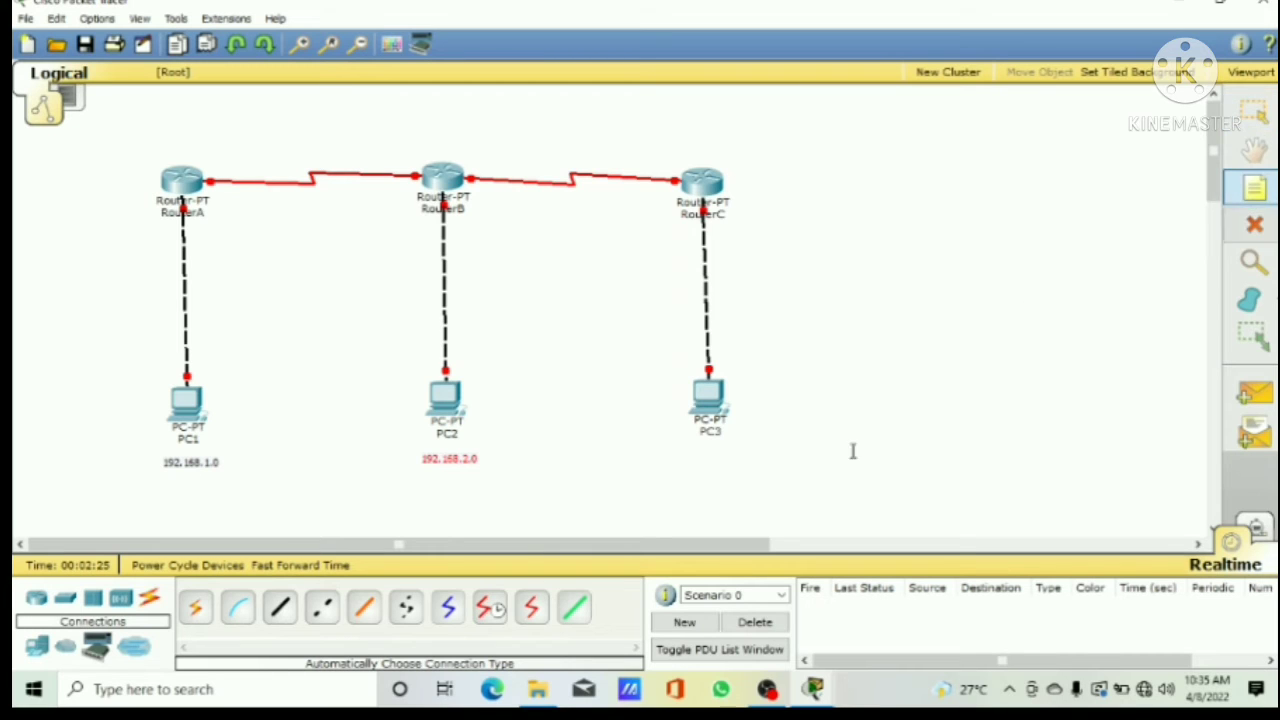
click(720, 462)
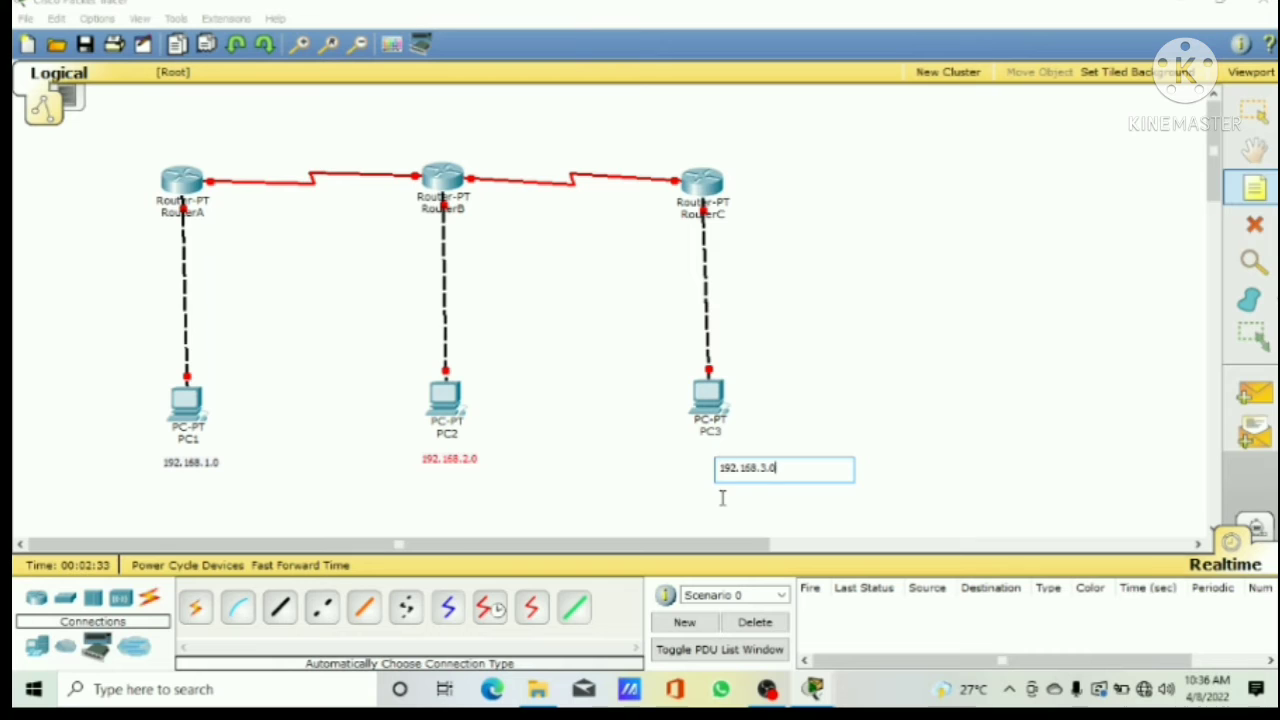
key(Escape)
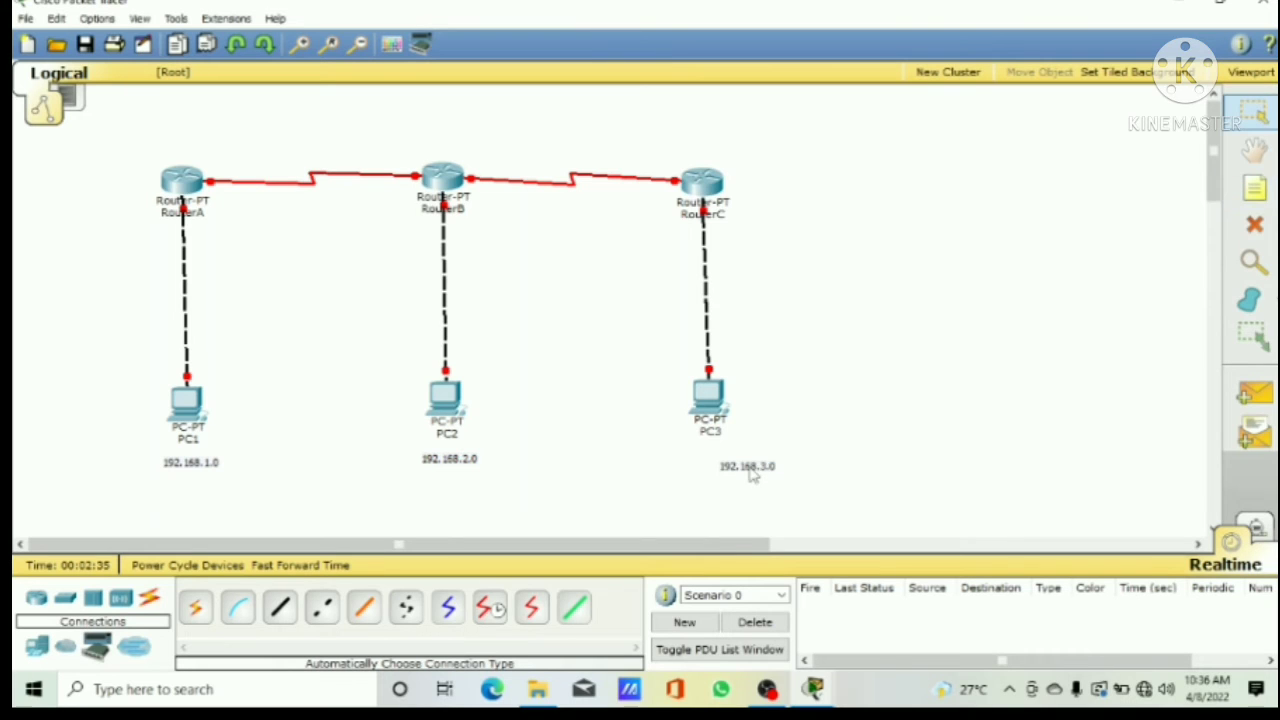
drag(754, 477, 720, 463)
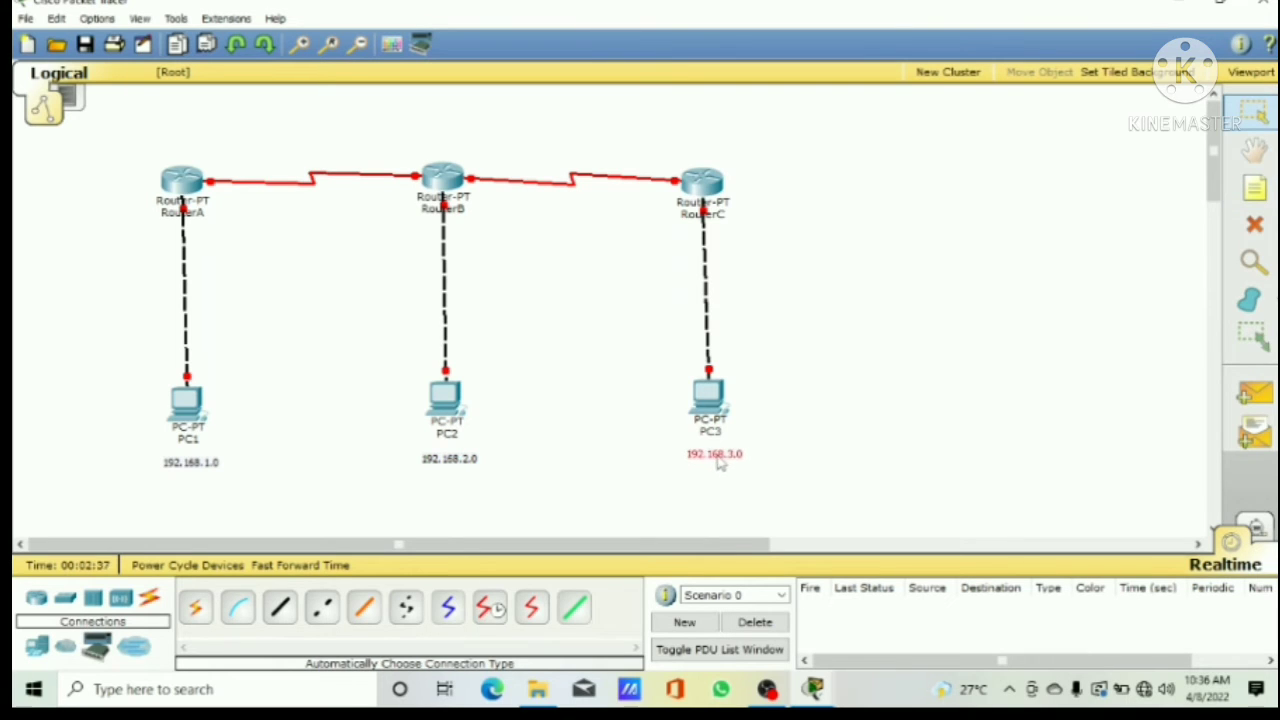
Step: Add the note 192.168.4.0 above the link between RouterA and RouterB
click(1255, 187)
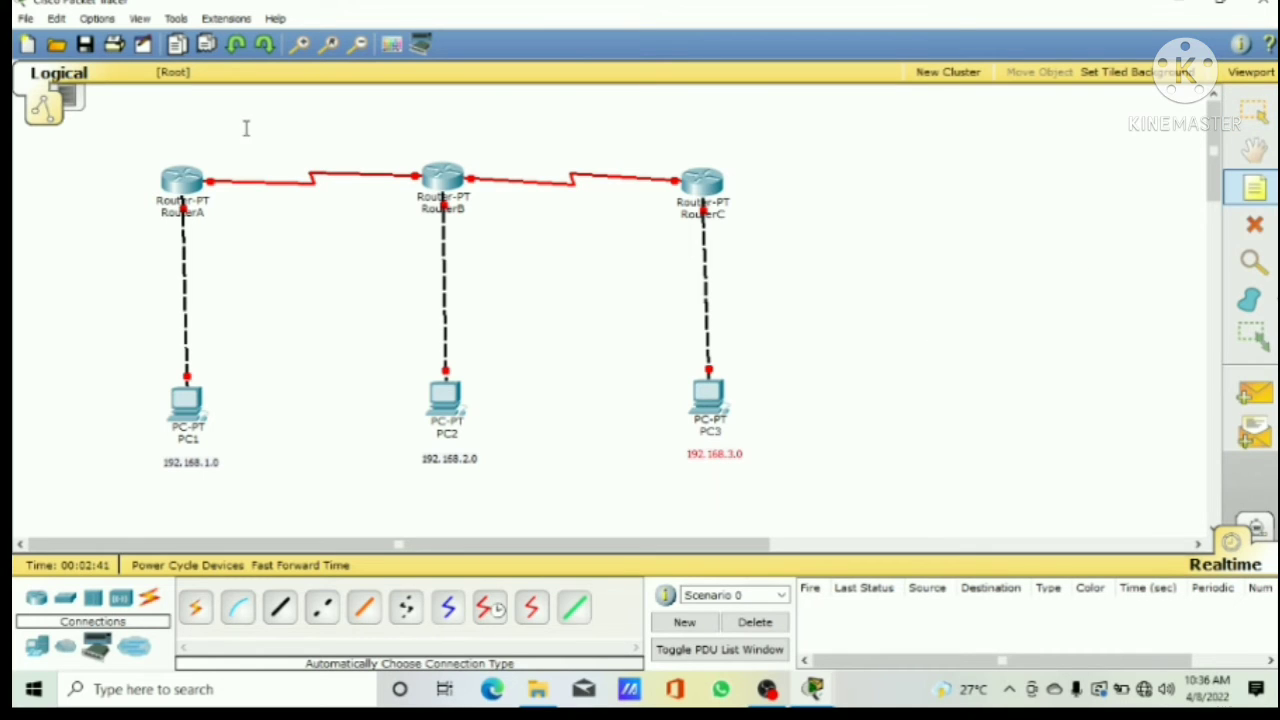
click(285, 135)
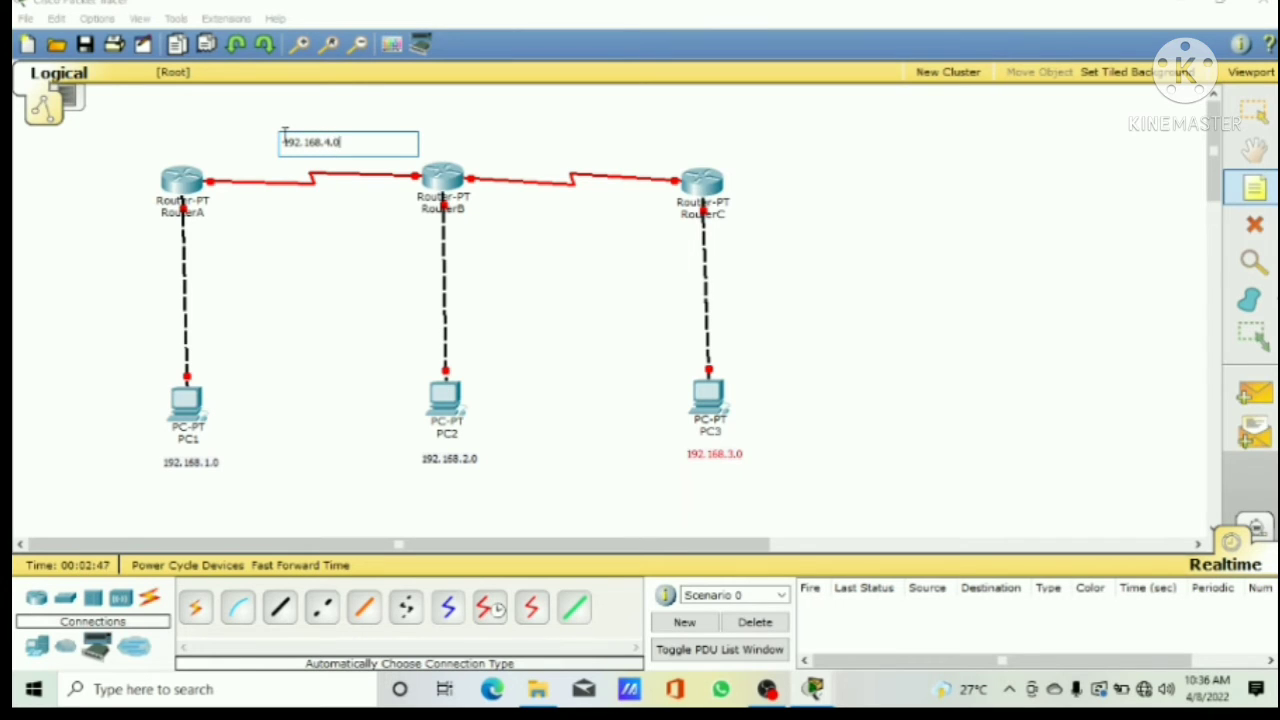
key(Escape)
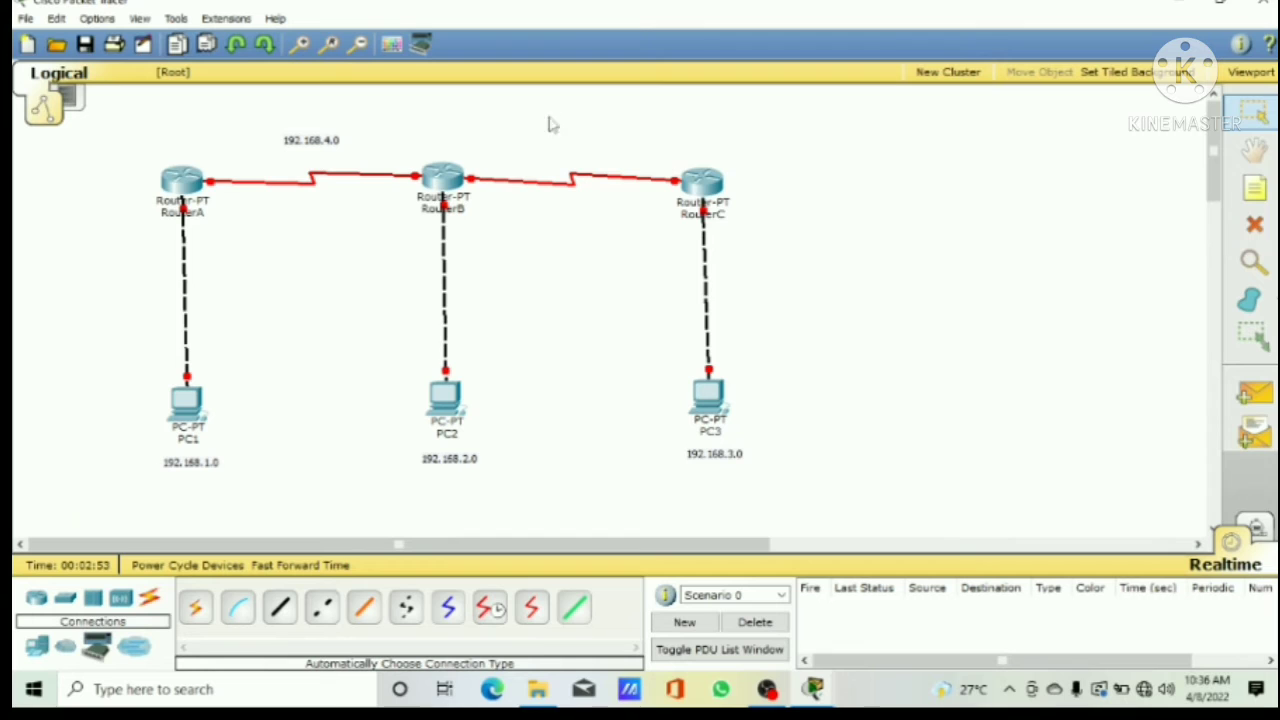
Step: Add the note 192.168.5.0 and position it above the middle of the link between RouterB and RouterC
click(1254, 187)
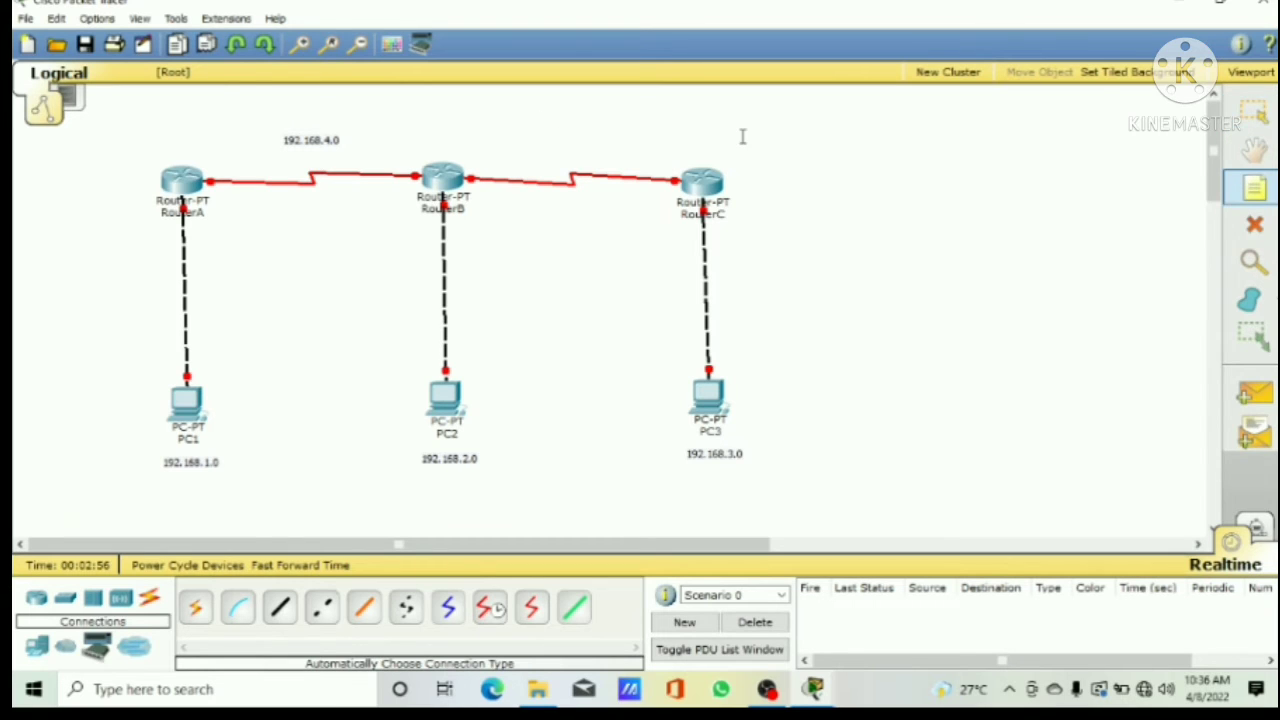
click(577, 155)
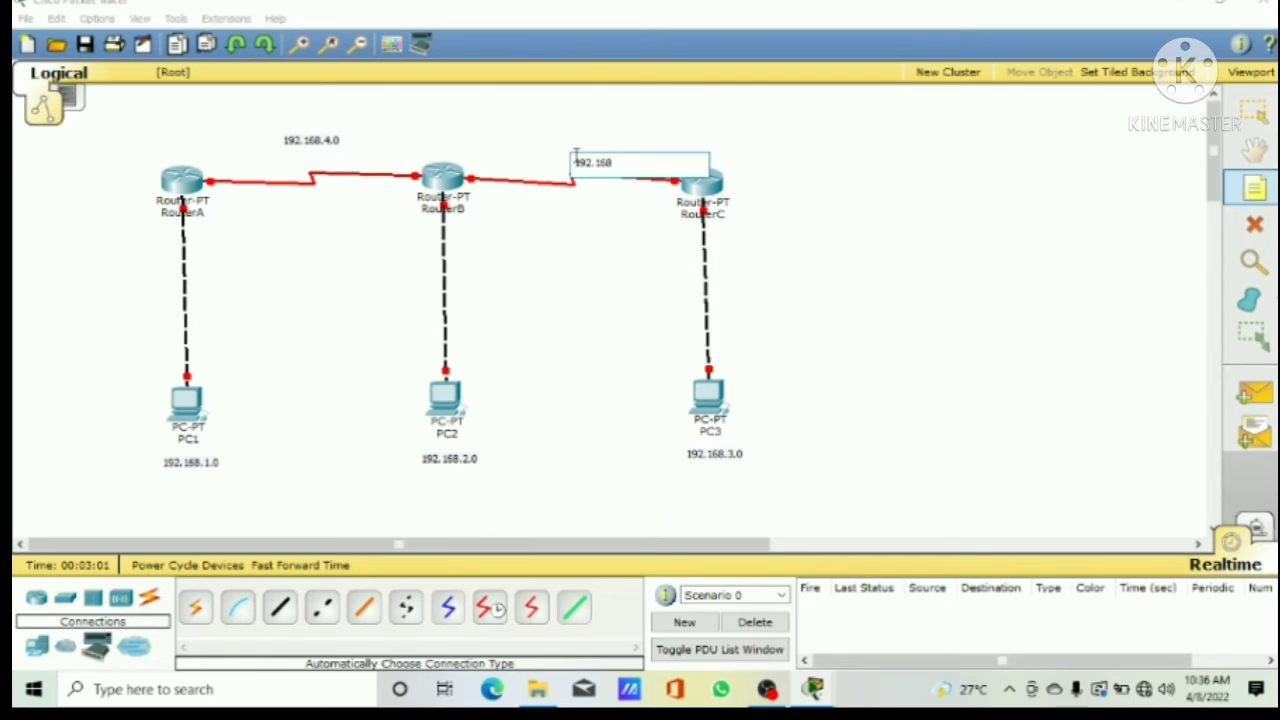
text(192.168.5.0)
key(Escape)
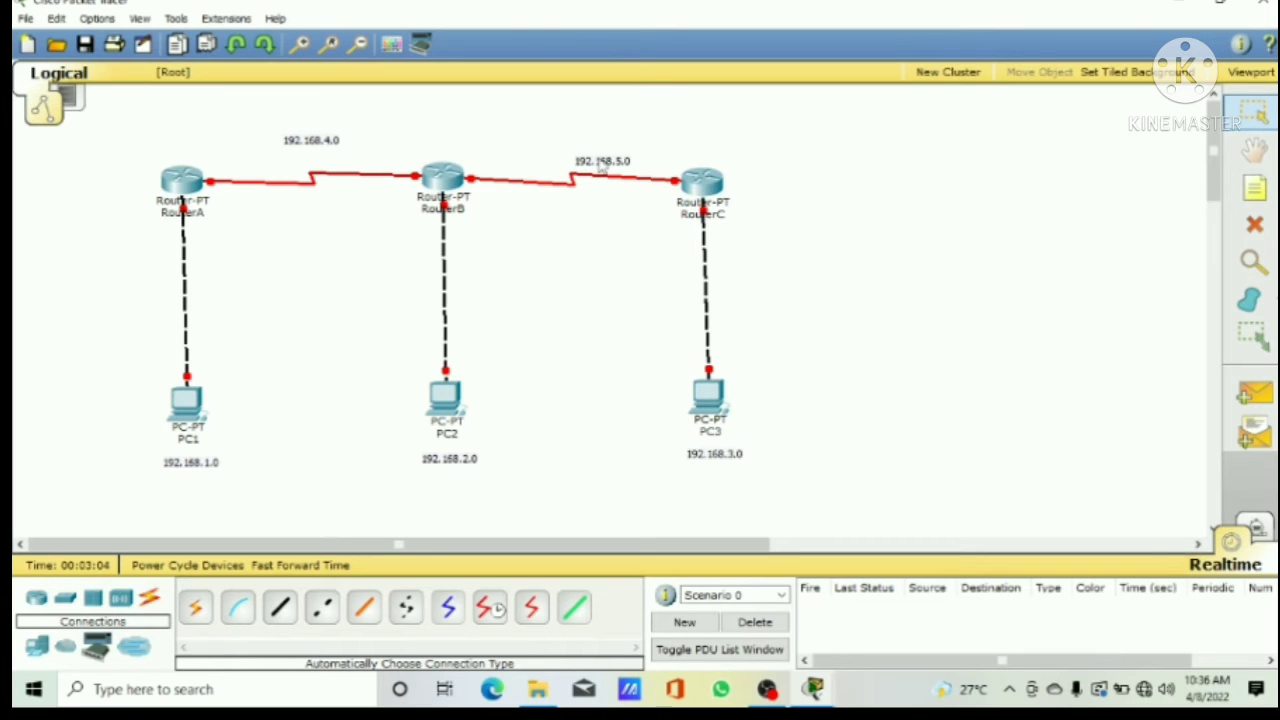
drag(600, 168, 568, 162)
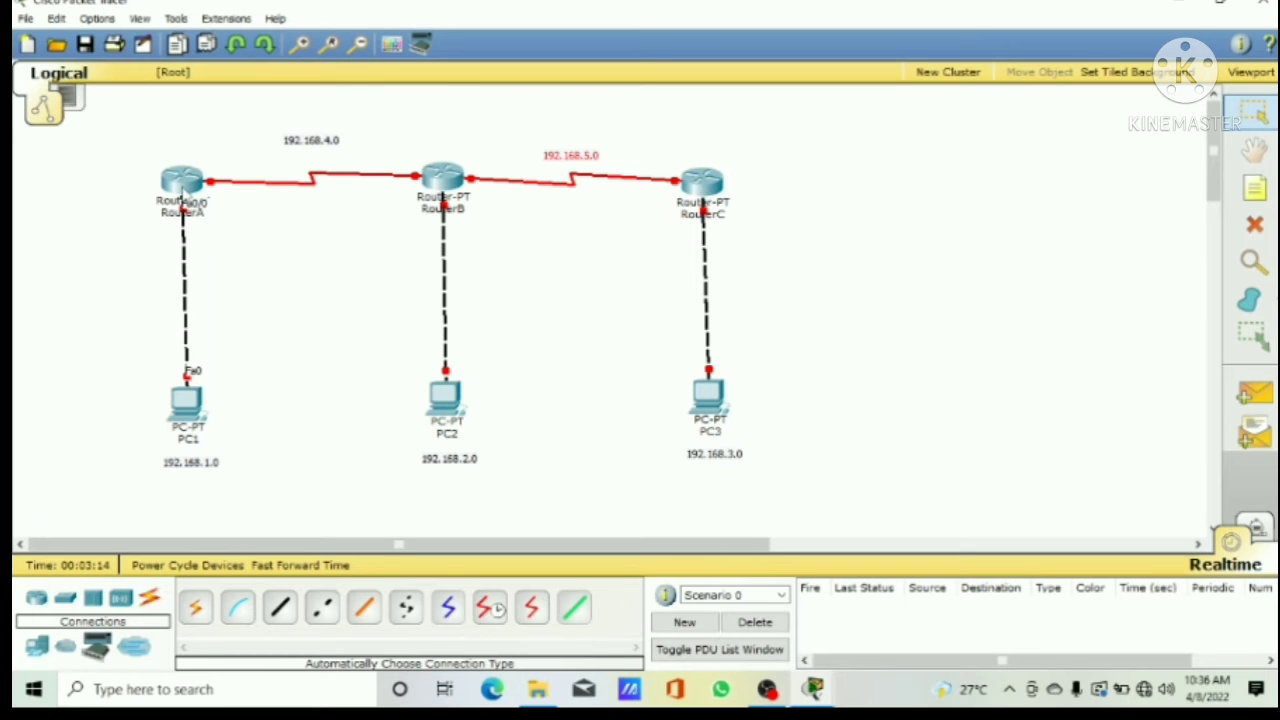
Step: Switch on RouterA's FastEthernet0/0 port and give it IP address 192.168.1.1 with subnet mask 255.255.255.0
click(185, 200)
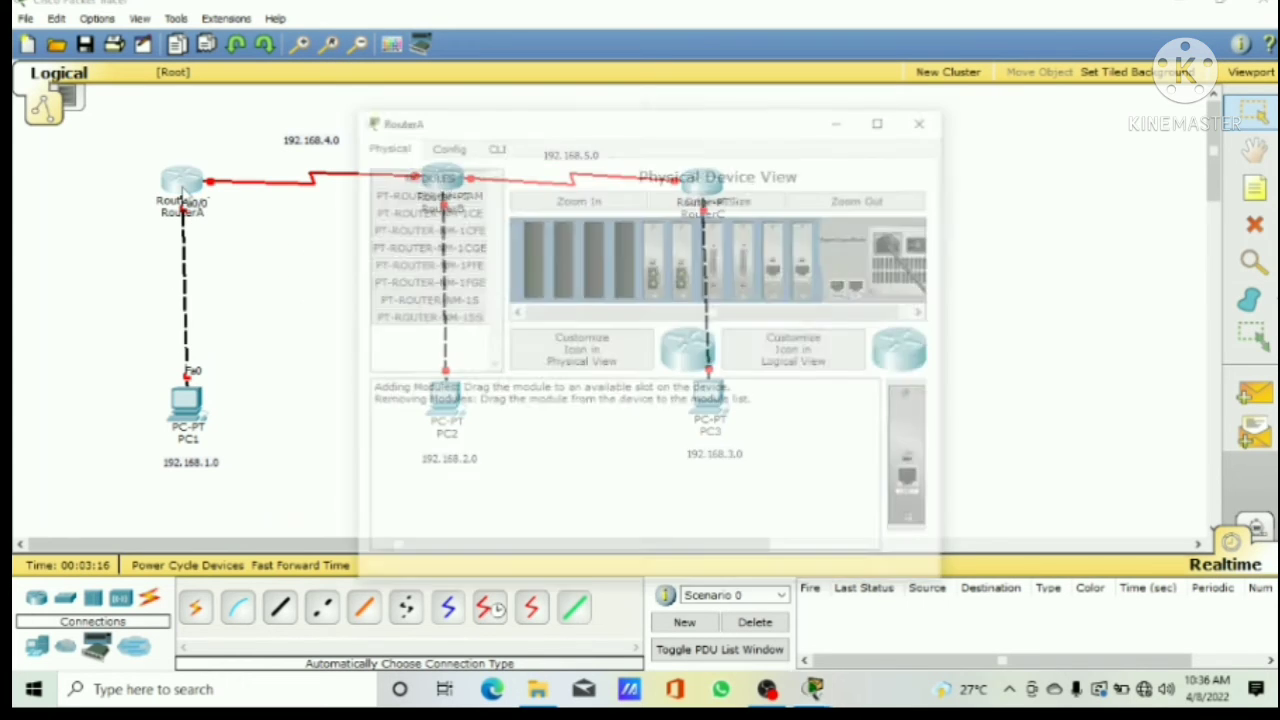
click(436, 147)
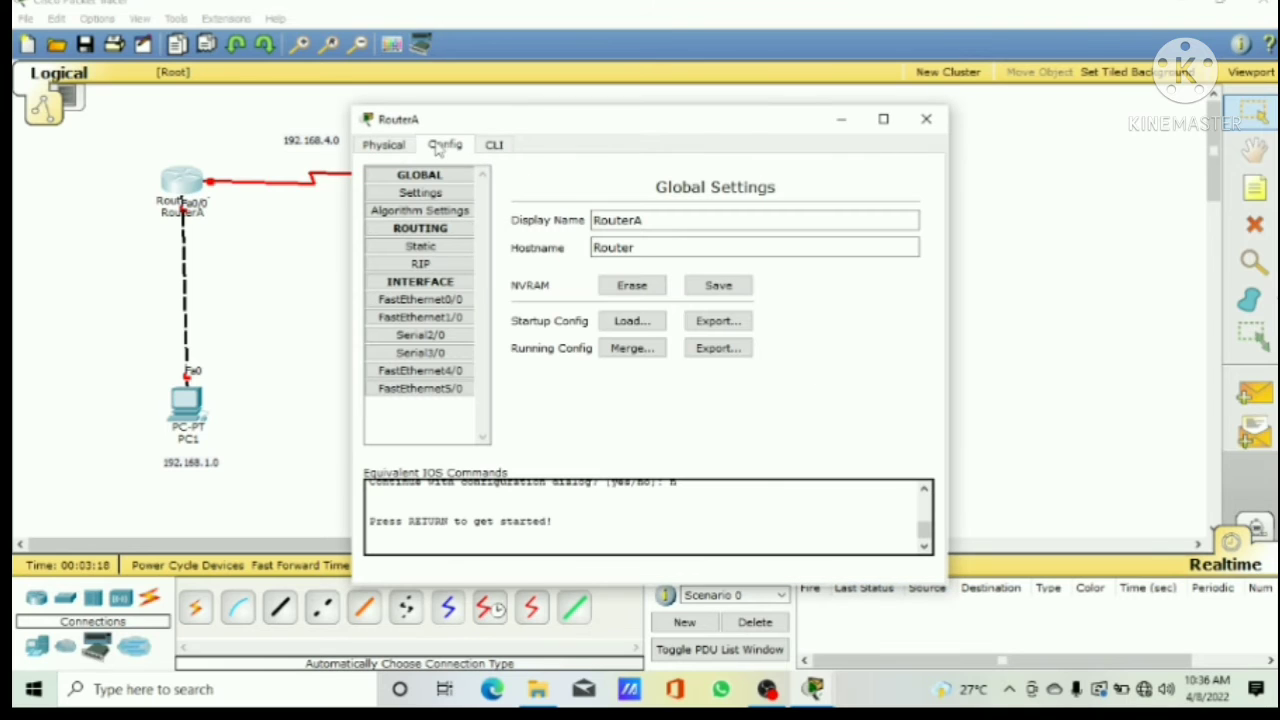
click(421, 300)
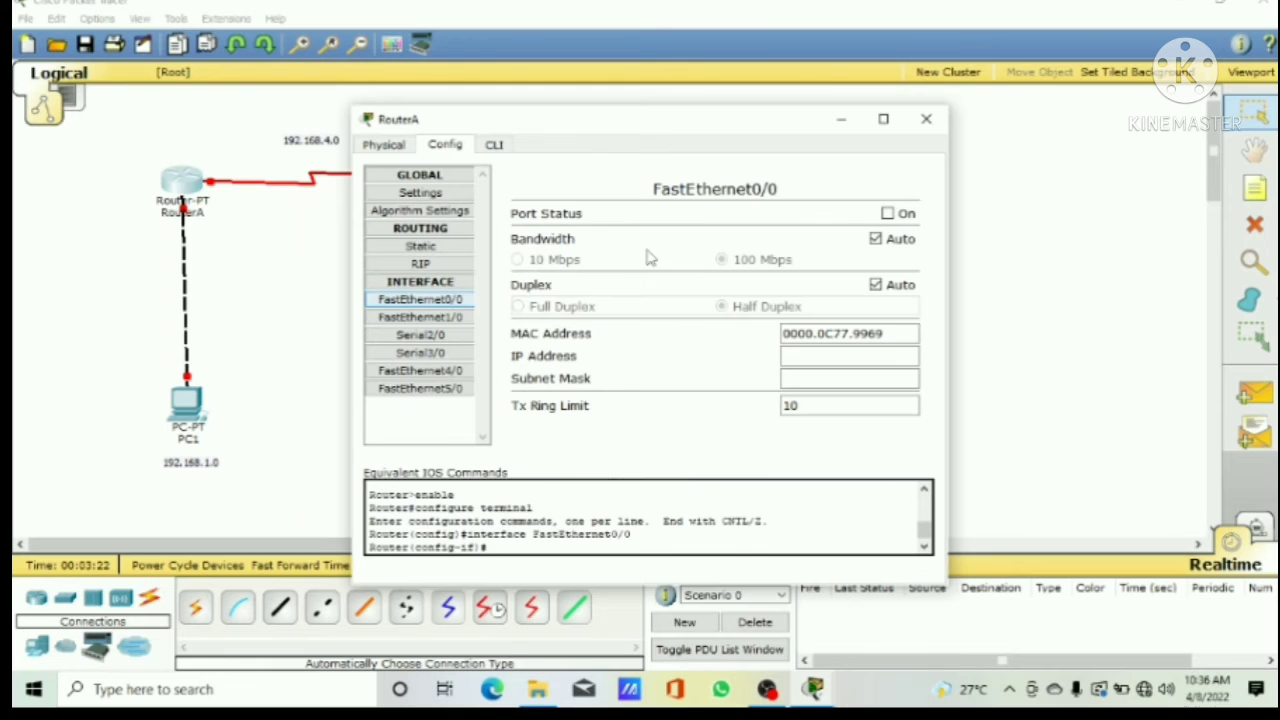
click(887, 213)
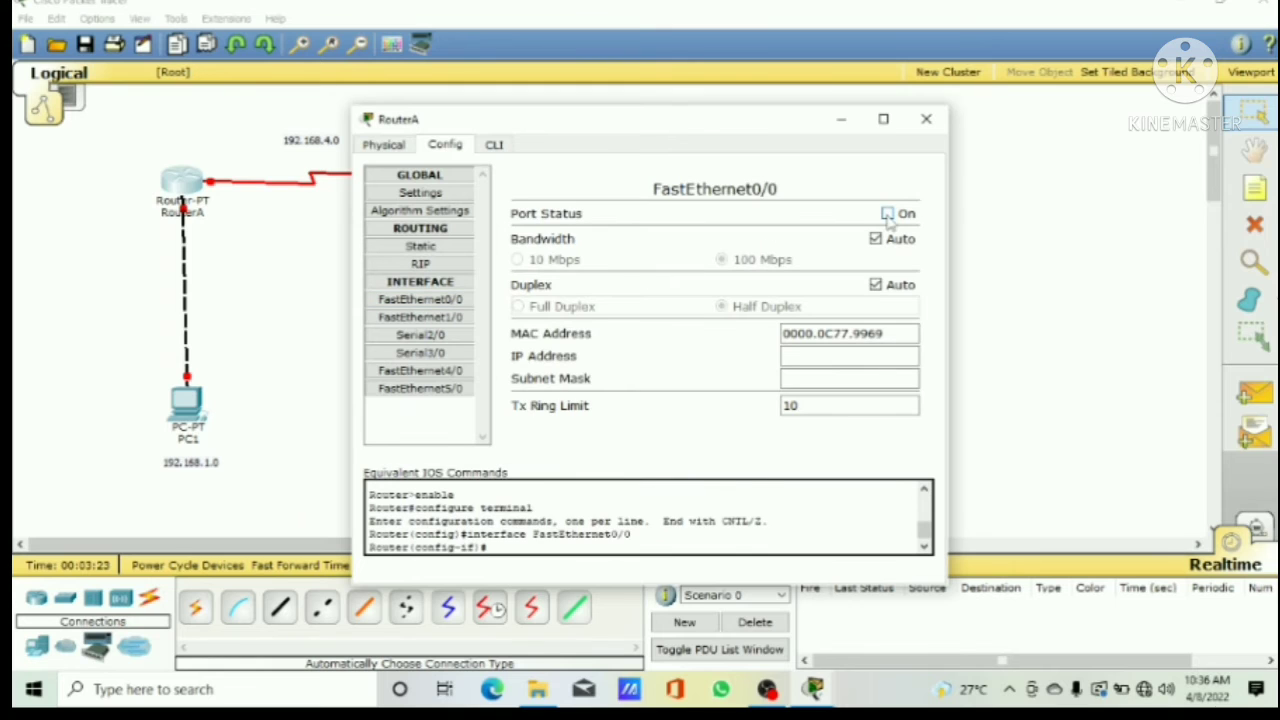
click(828, 357)
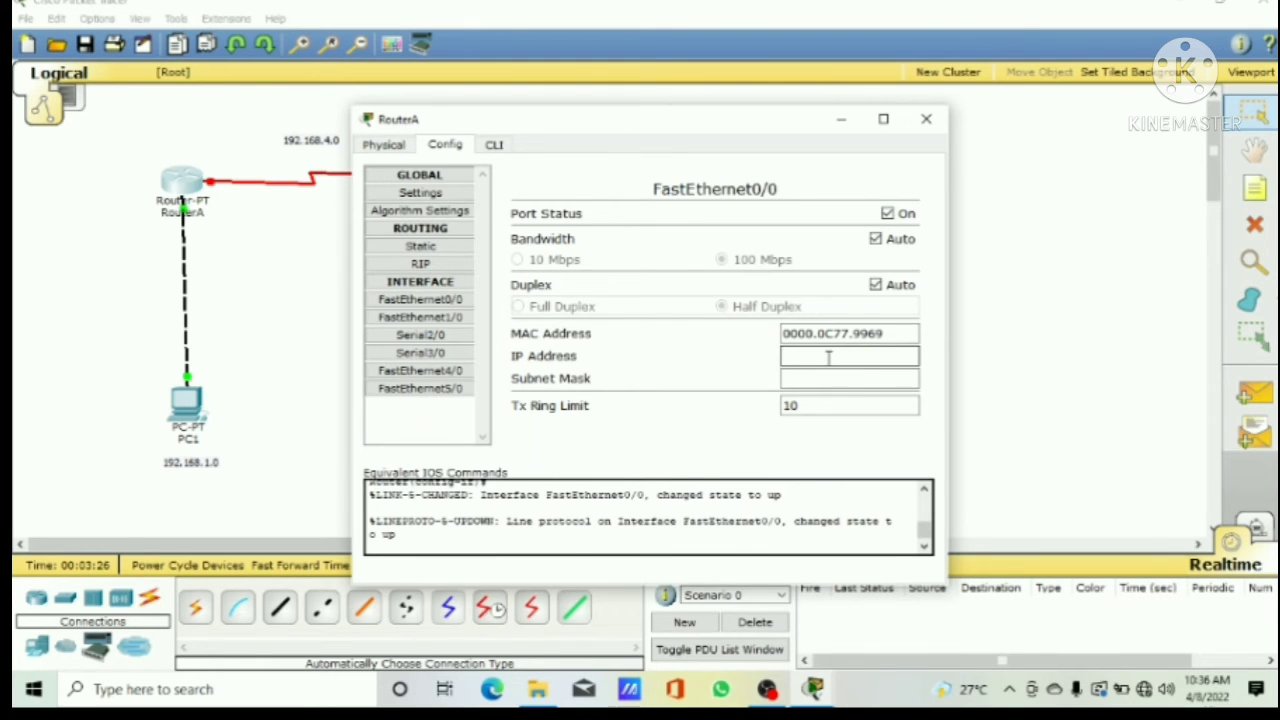
text(192.168.1.1)
click(826, 379)
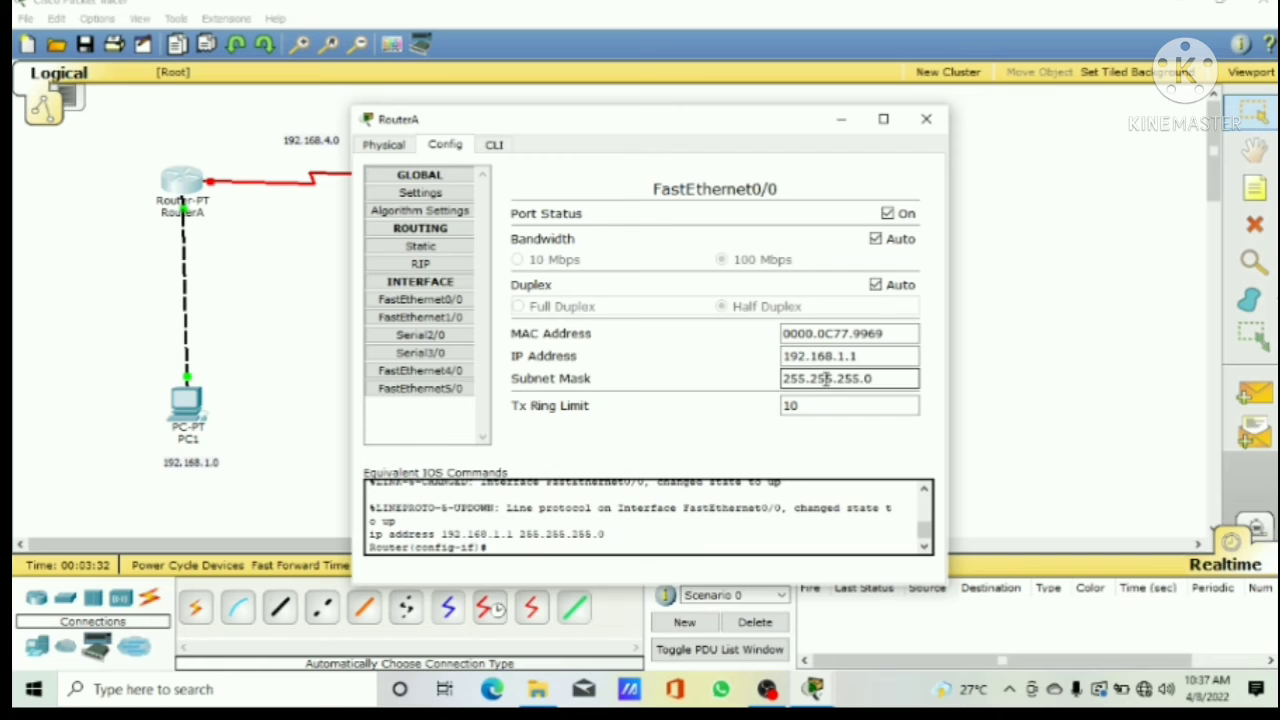
click(926, 121)
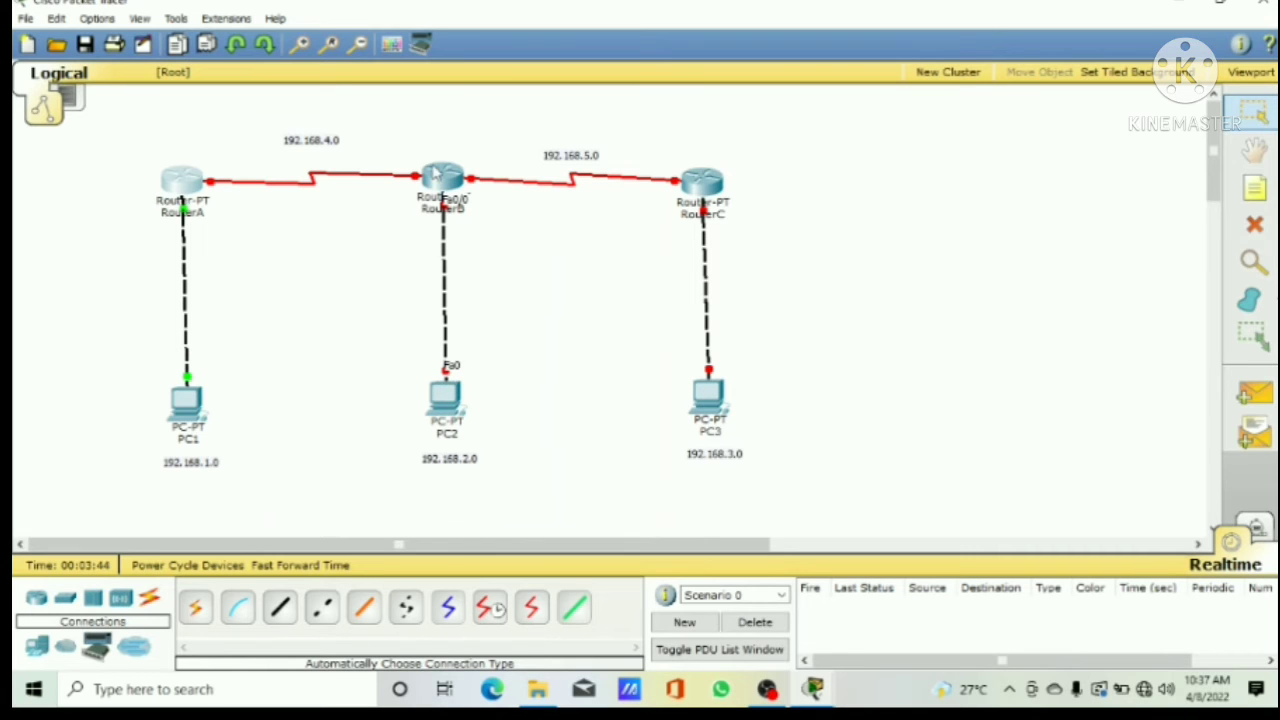
Step: Switch on RouterB's FastEthernet0/0 port and give it IP address 192.168.2.1 with subnet mask 255.255.255.0
click(443, 175)
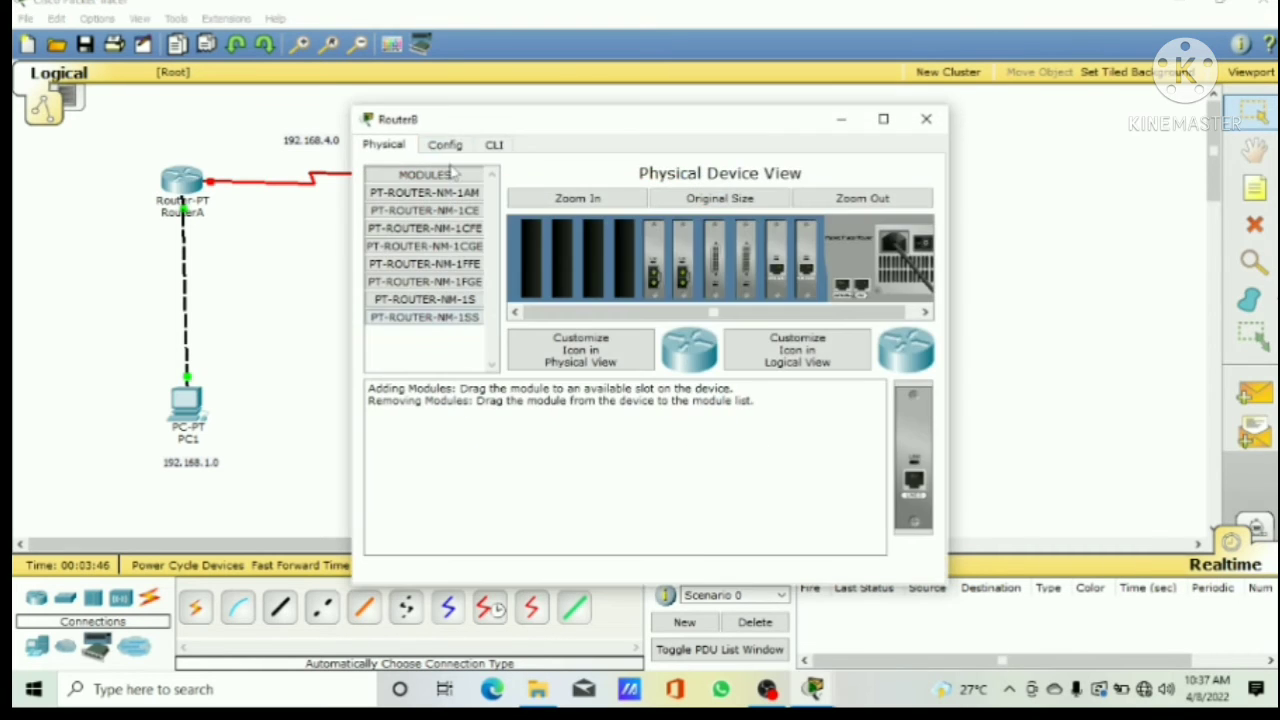
click(445, 145)
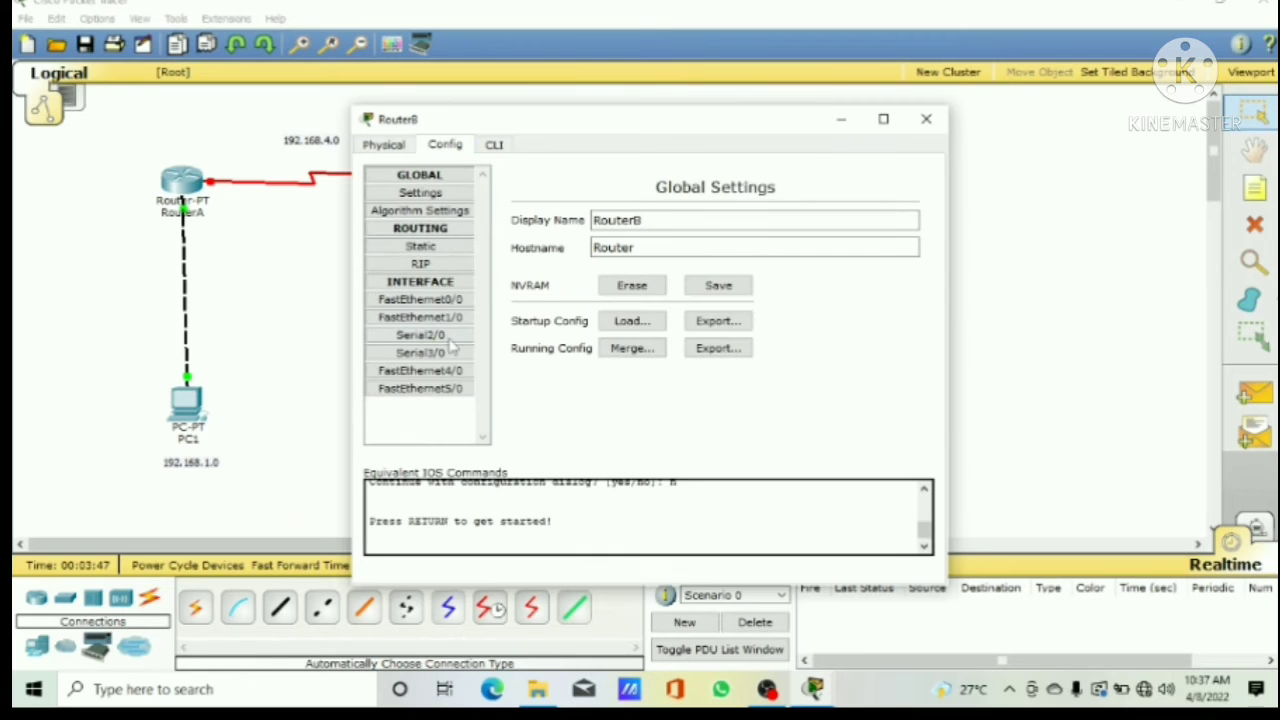
click(456, 300)
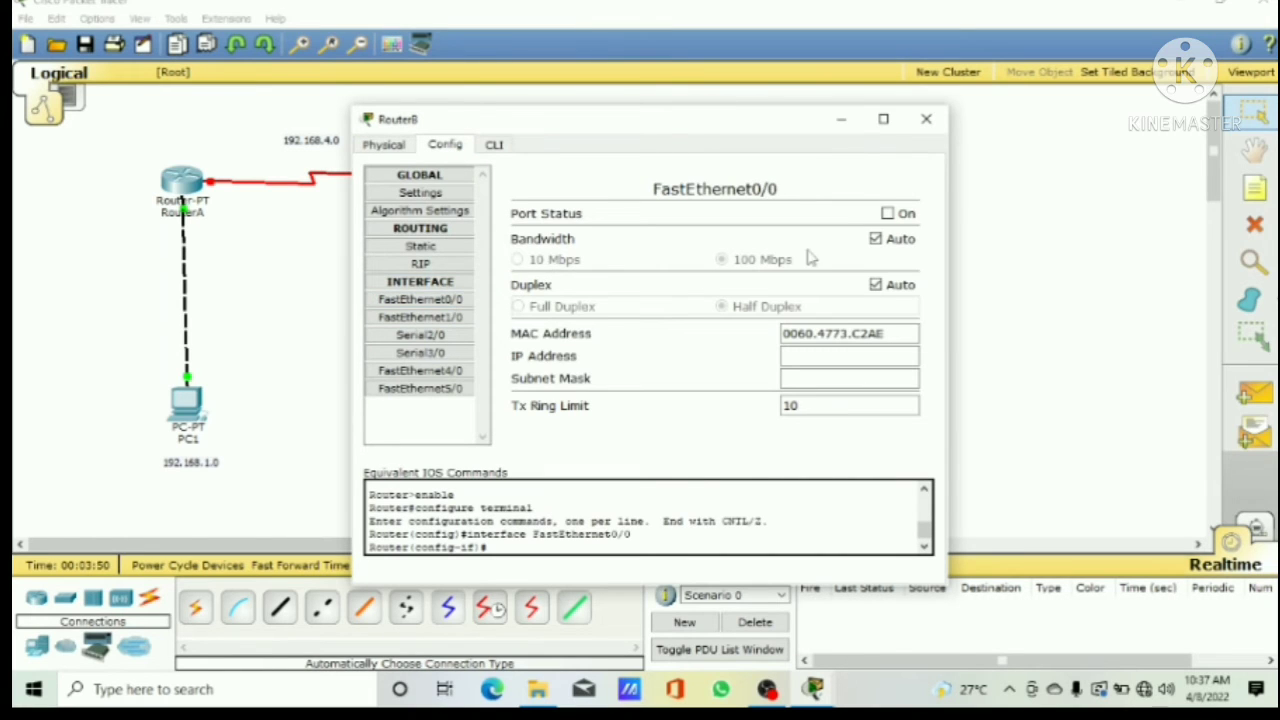
click(887, 213)
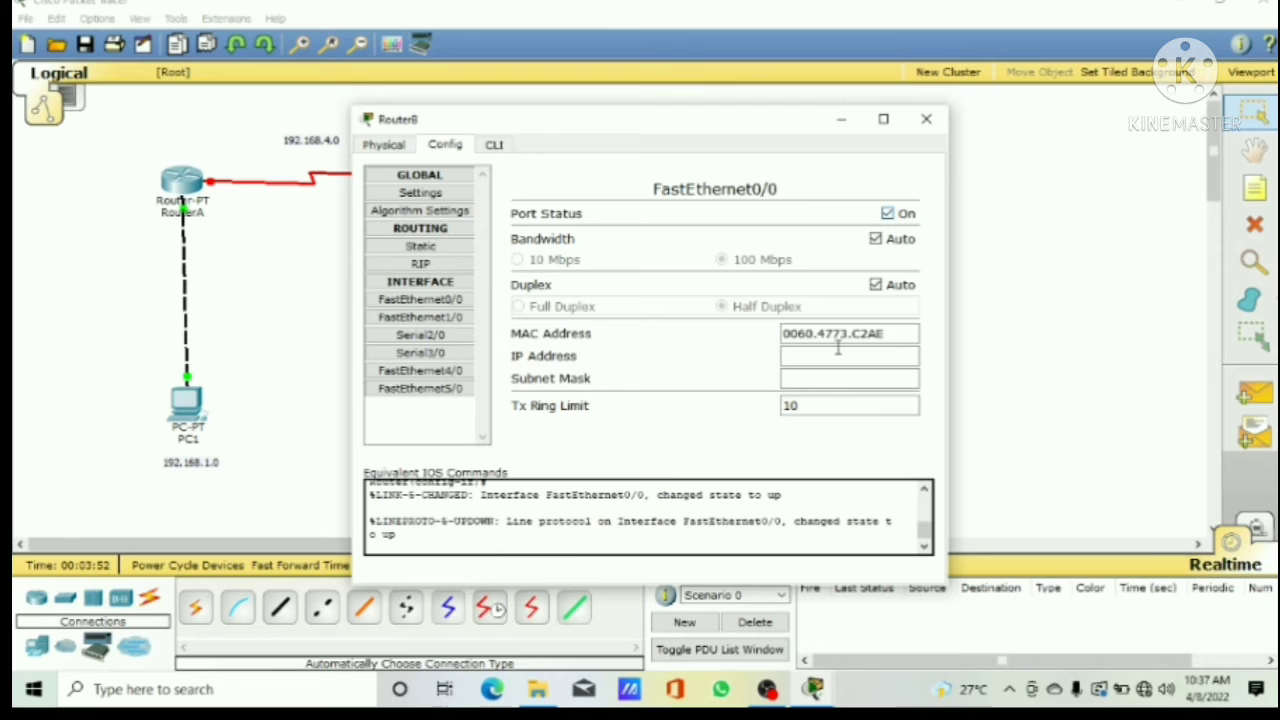
text(192.168)
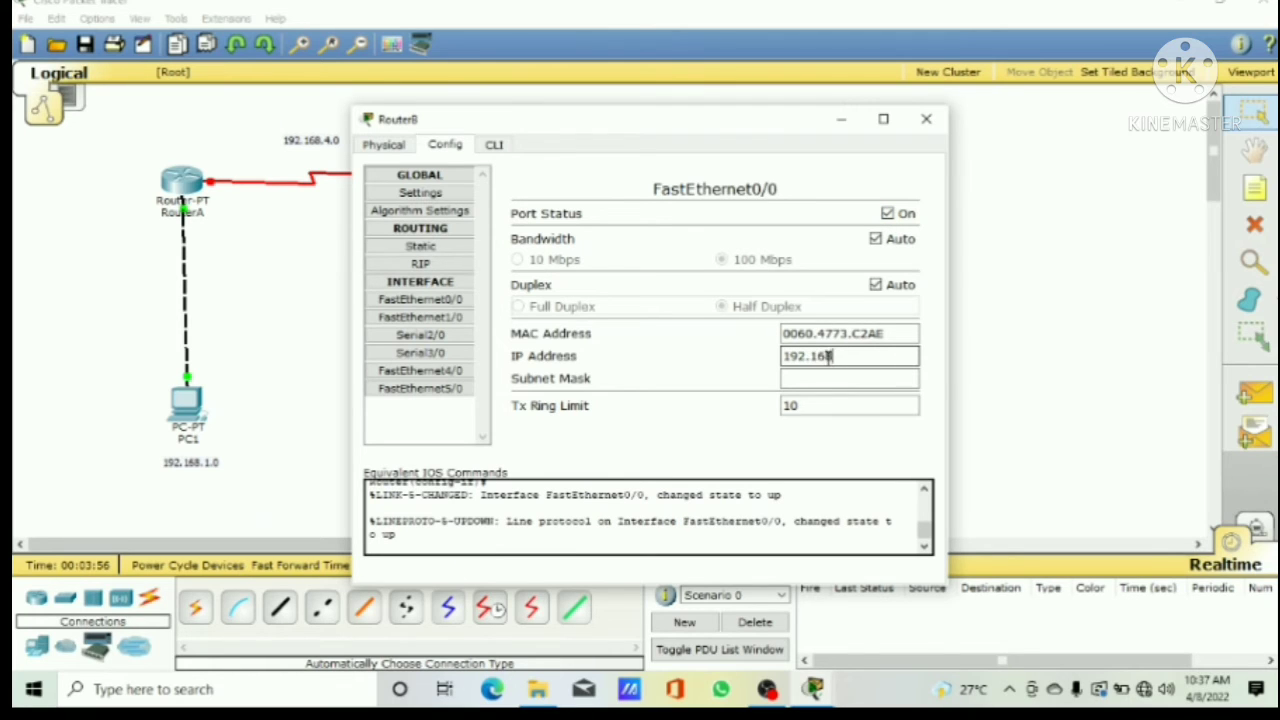
text(.2.1)
click(824, 377)
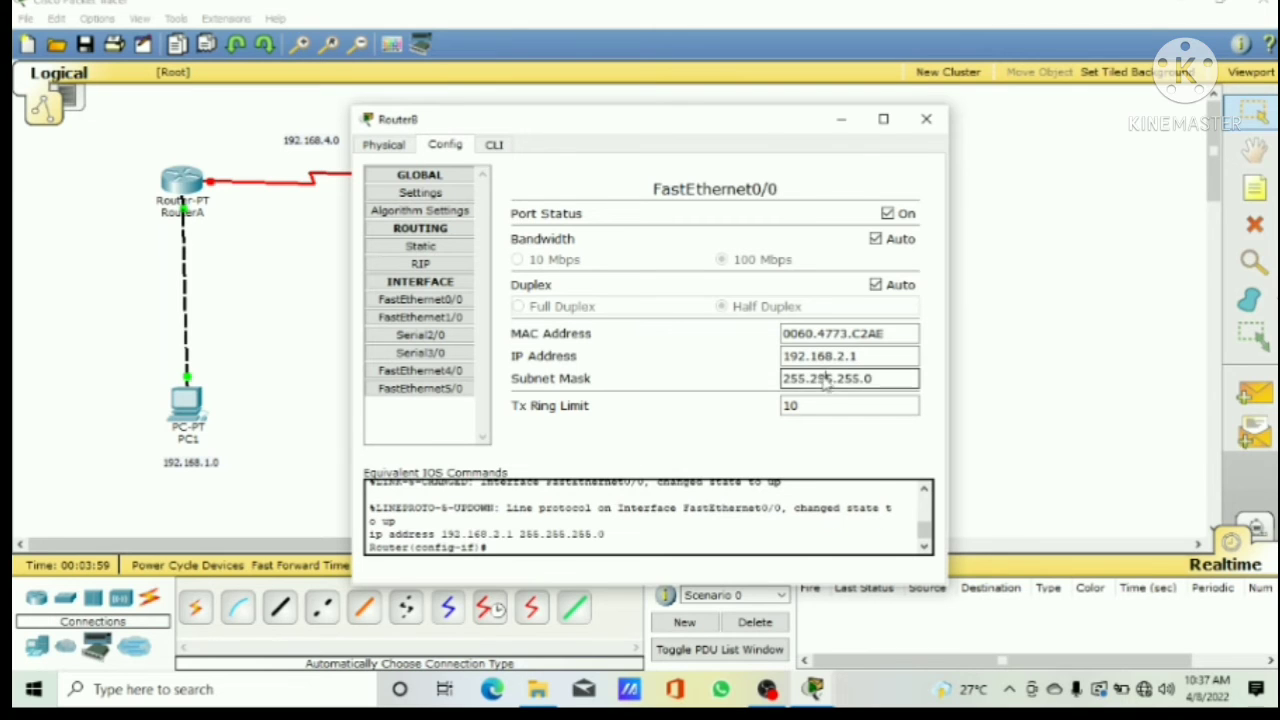
Step: Switch on RouterC's FastEthernet0/0 port and give it IP address 192.168.3.1 with subnet mask 255.255.255.0
click(938, 124)
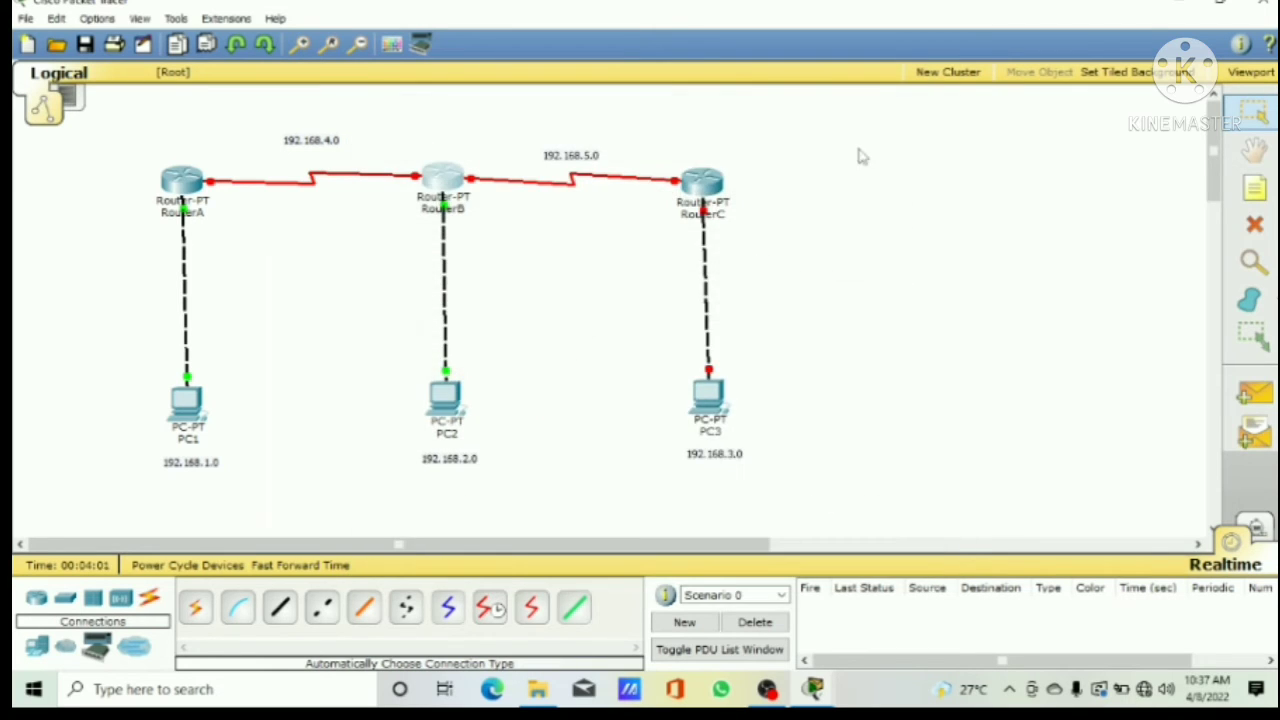
click(705, 184)
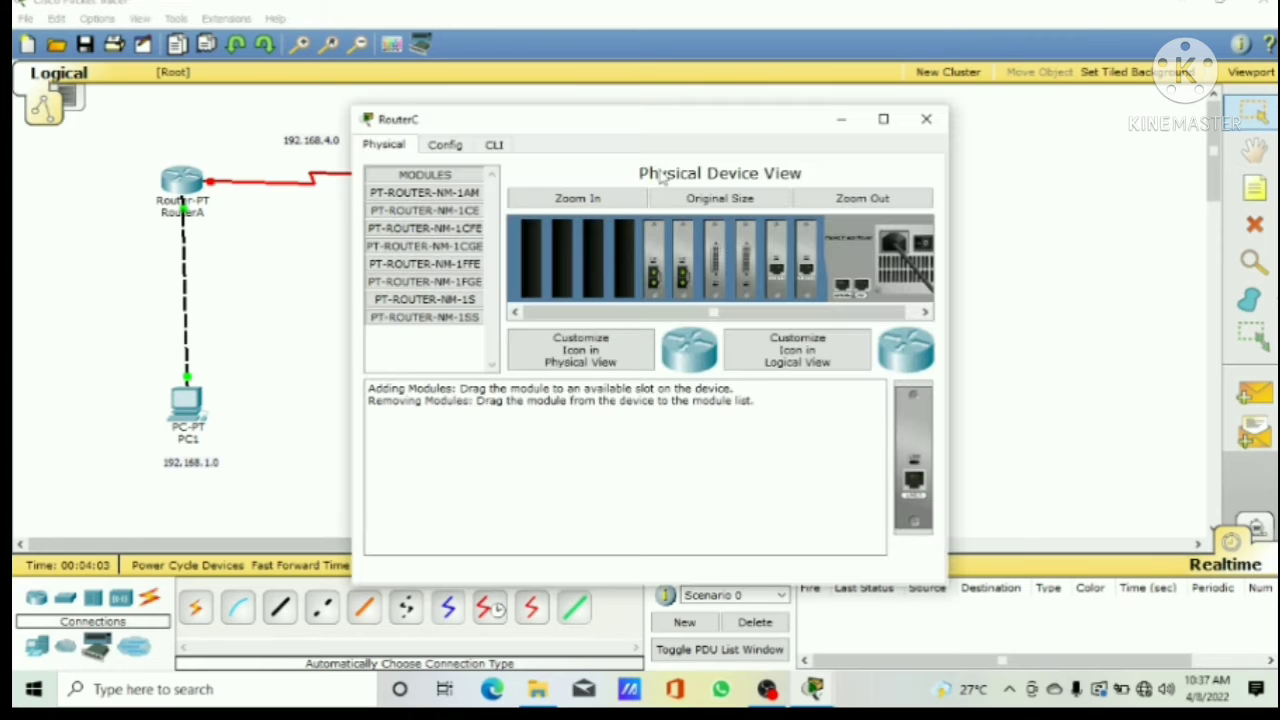
click(445, 146)
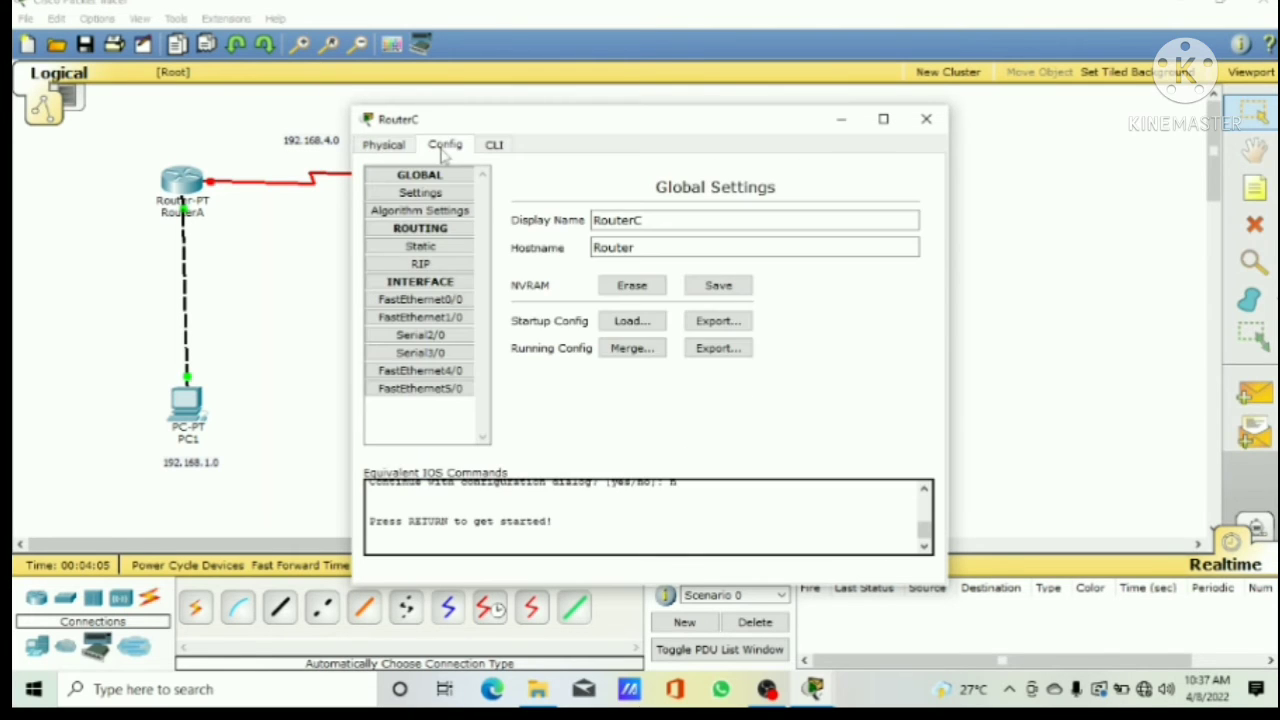
click(440, 300)
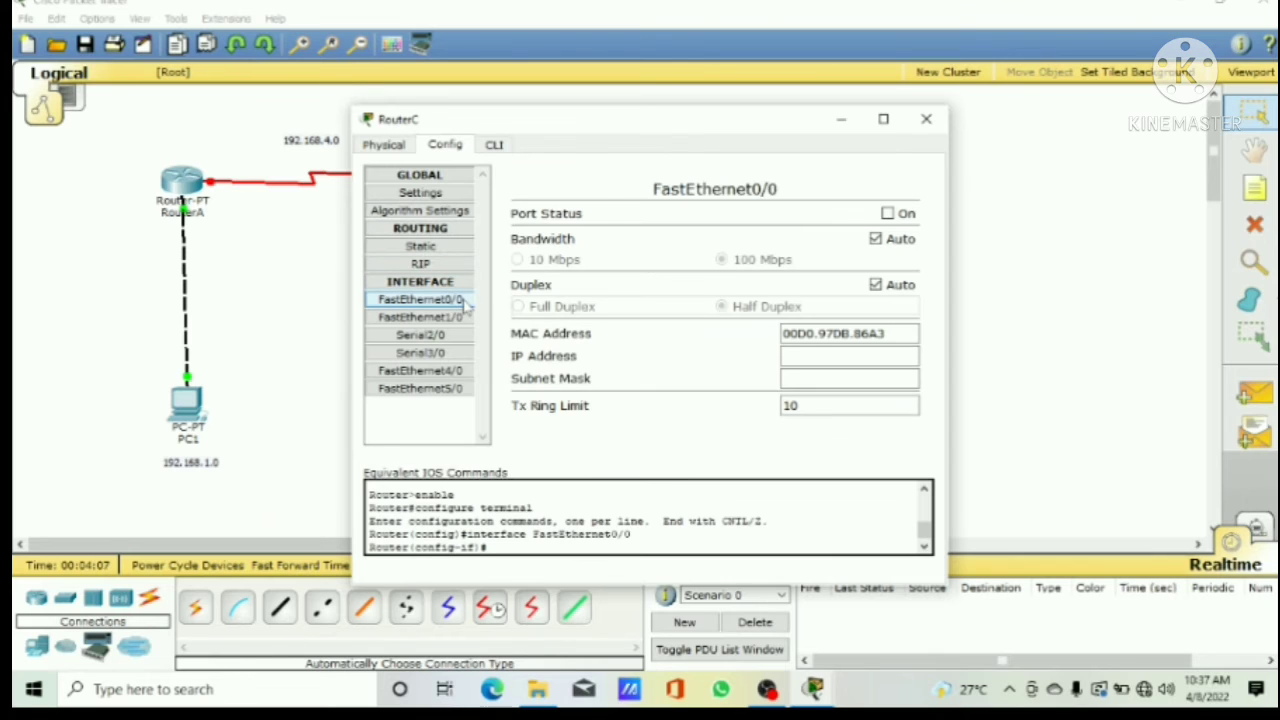
click(888, 214)
click(813, 355)
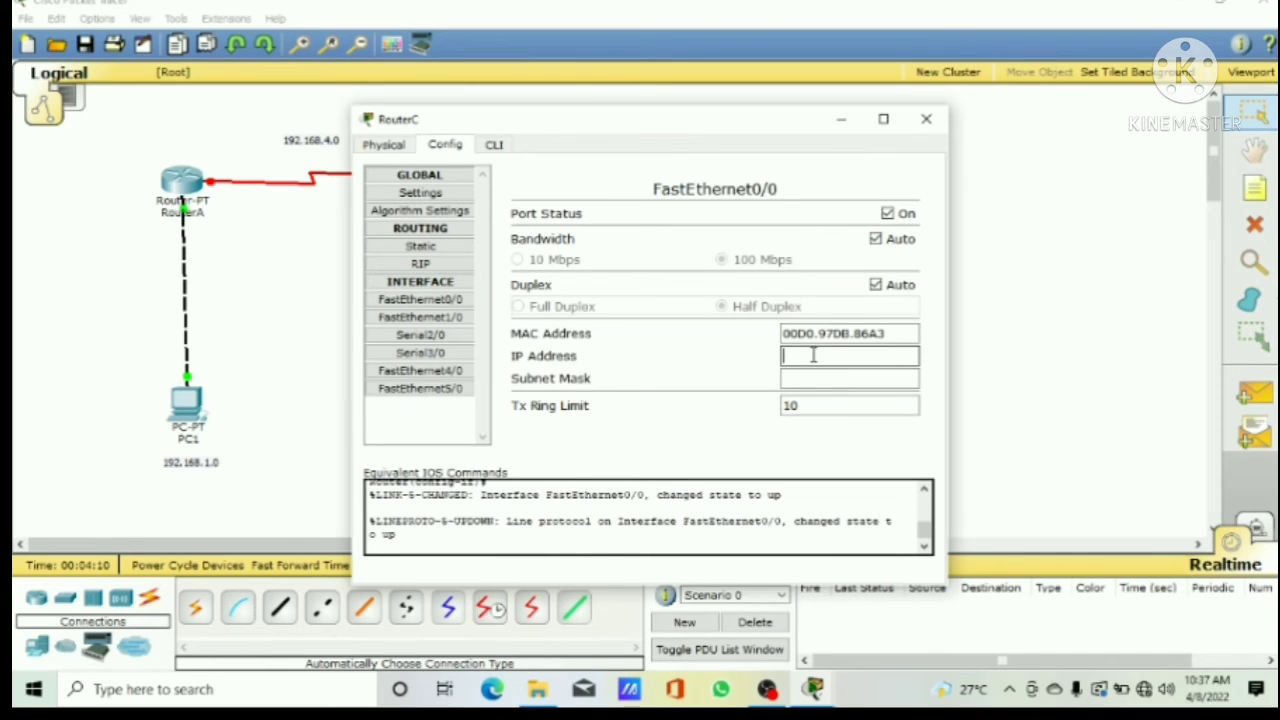
text(192.168.3.1)
click(806, 378)
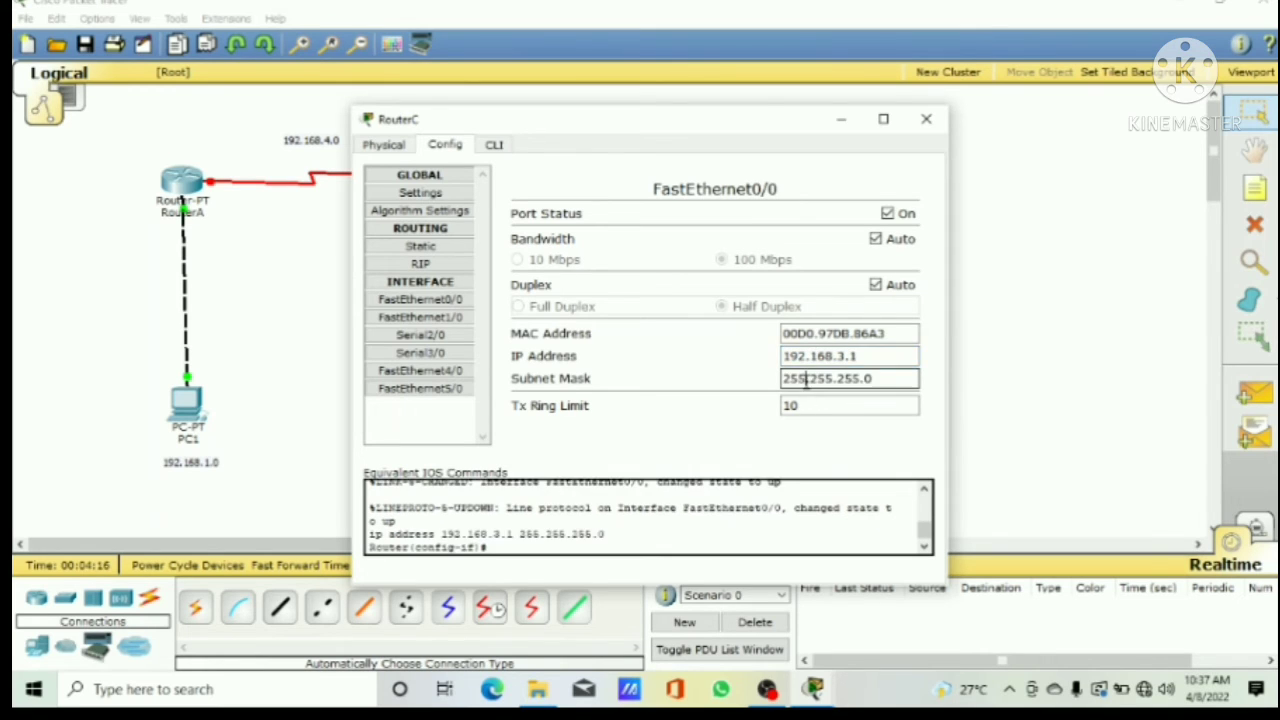
click(925, 119)
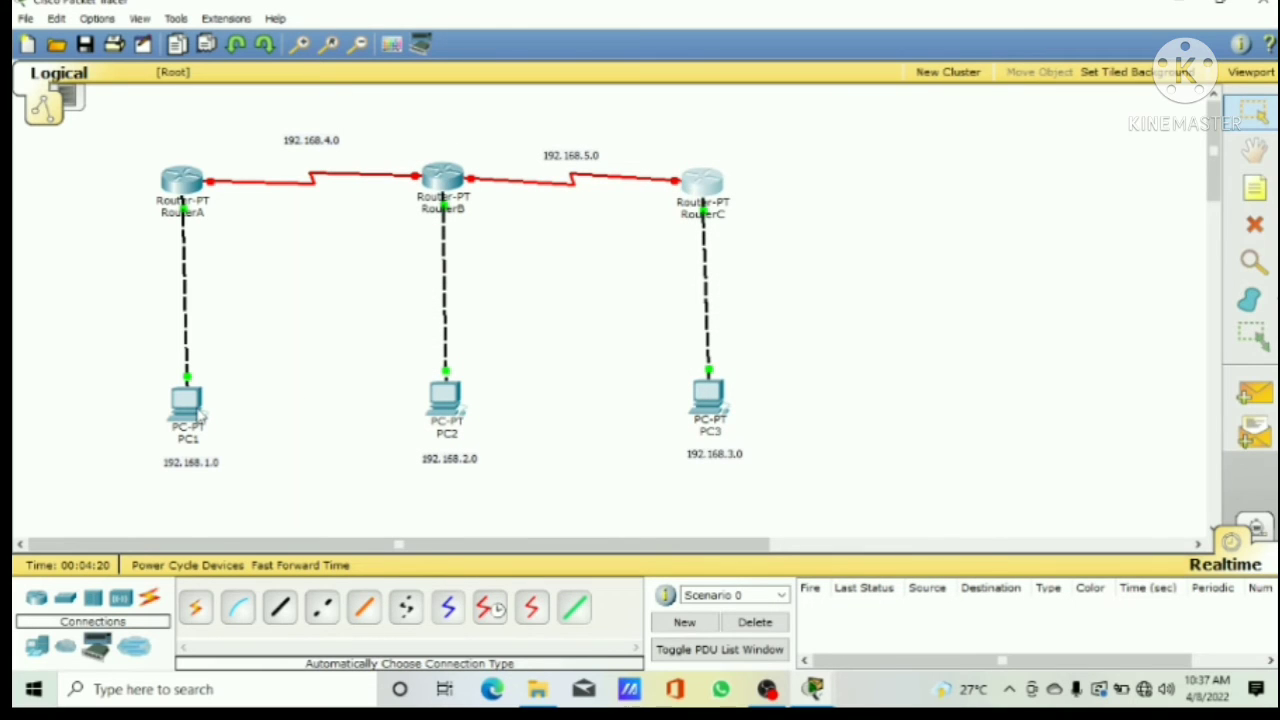
Step: Configure PC1 with static IP address 192.168.1.2, subnet mask 255.255.255.0 and default gateway 192.168.1.1
click(190, 405)
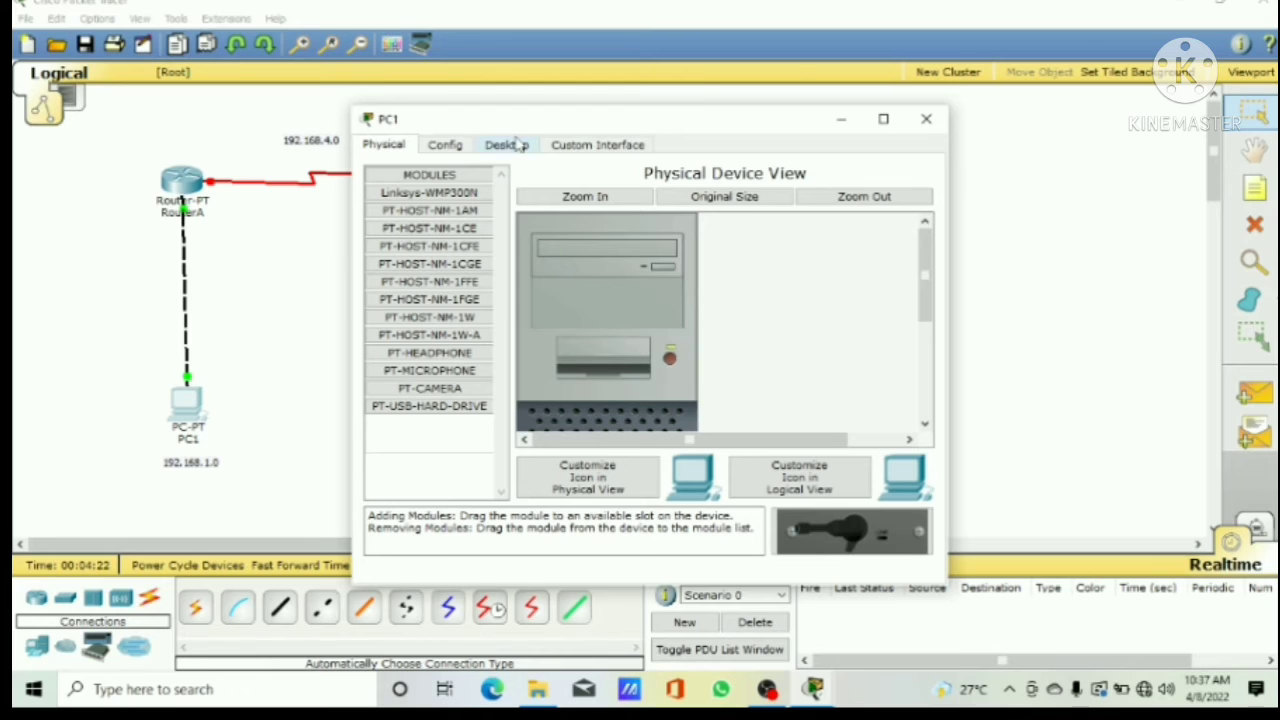
click(508, 145)
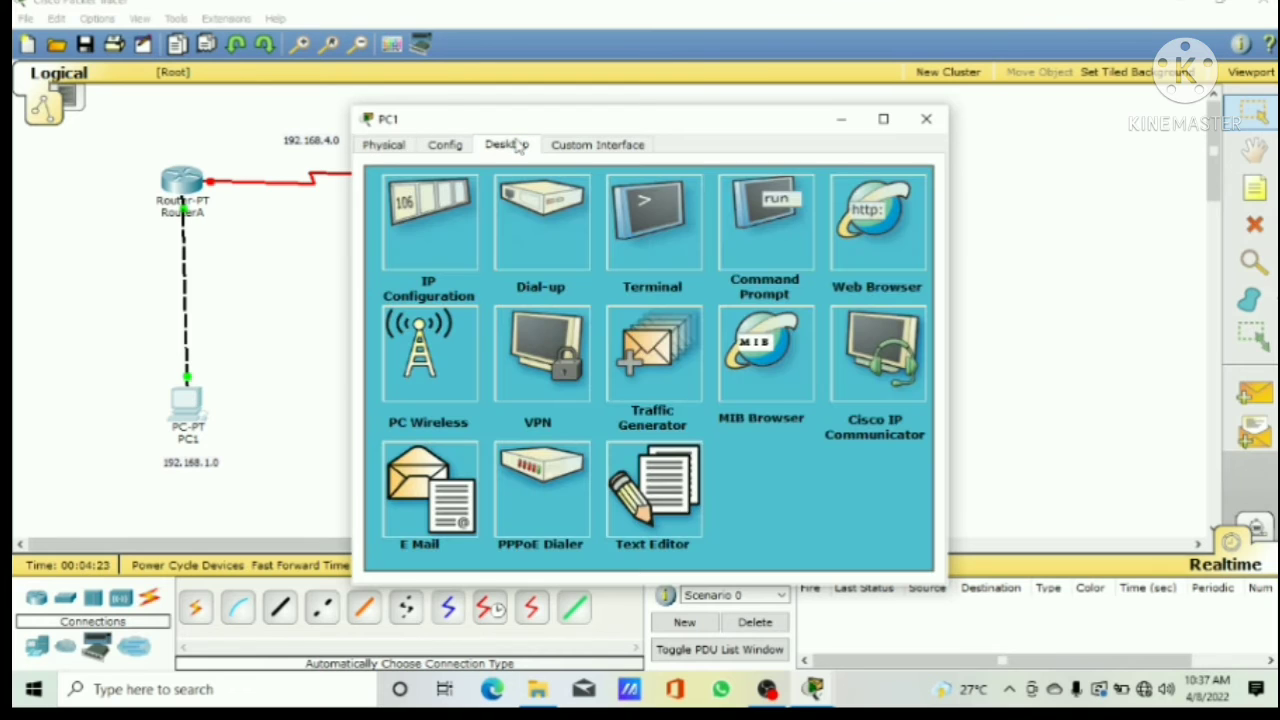
click(434, 250)
click(521, 256)
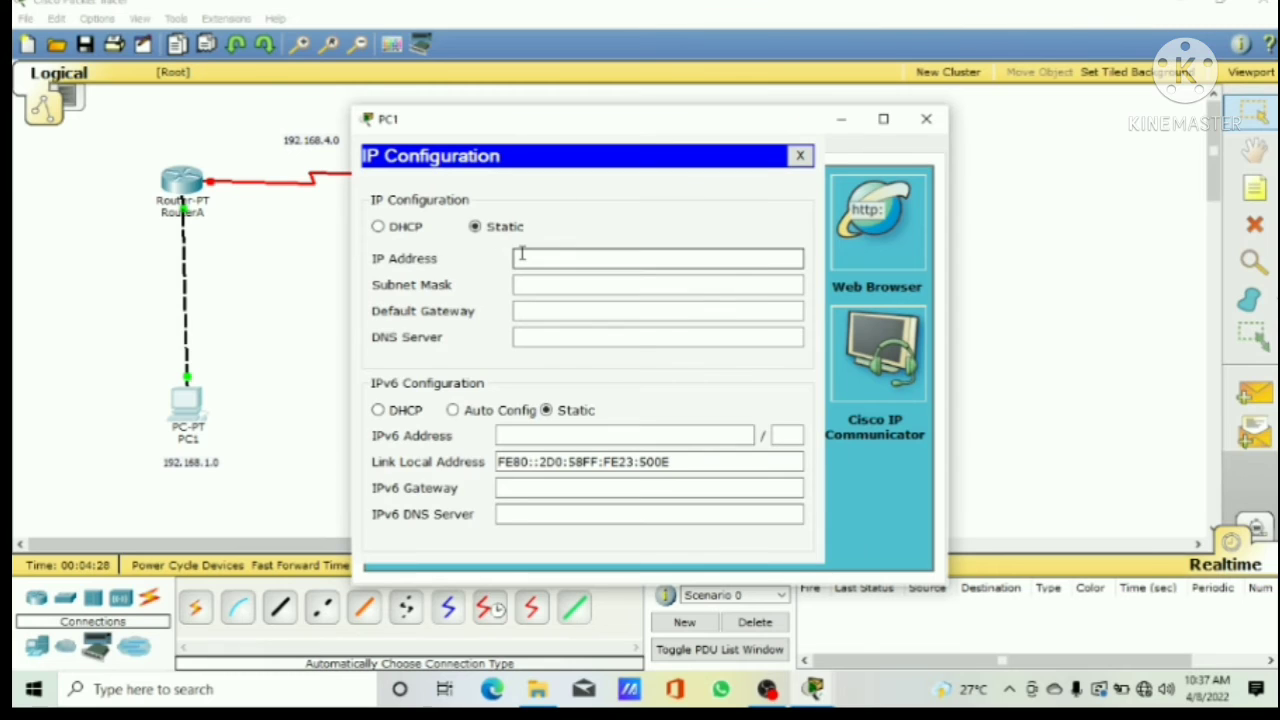
text(192.168.1.2)
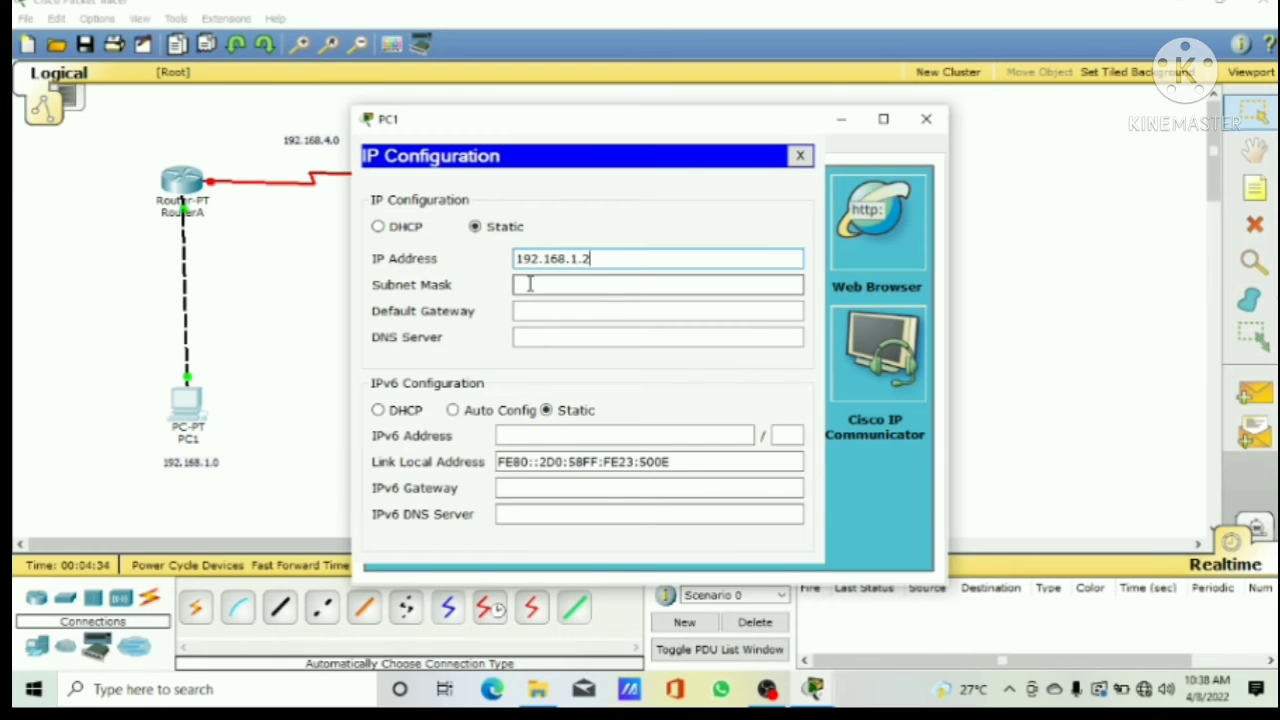
click(529, 284)
click(530, 311)
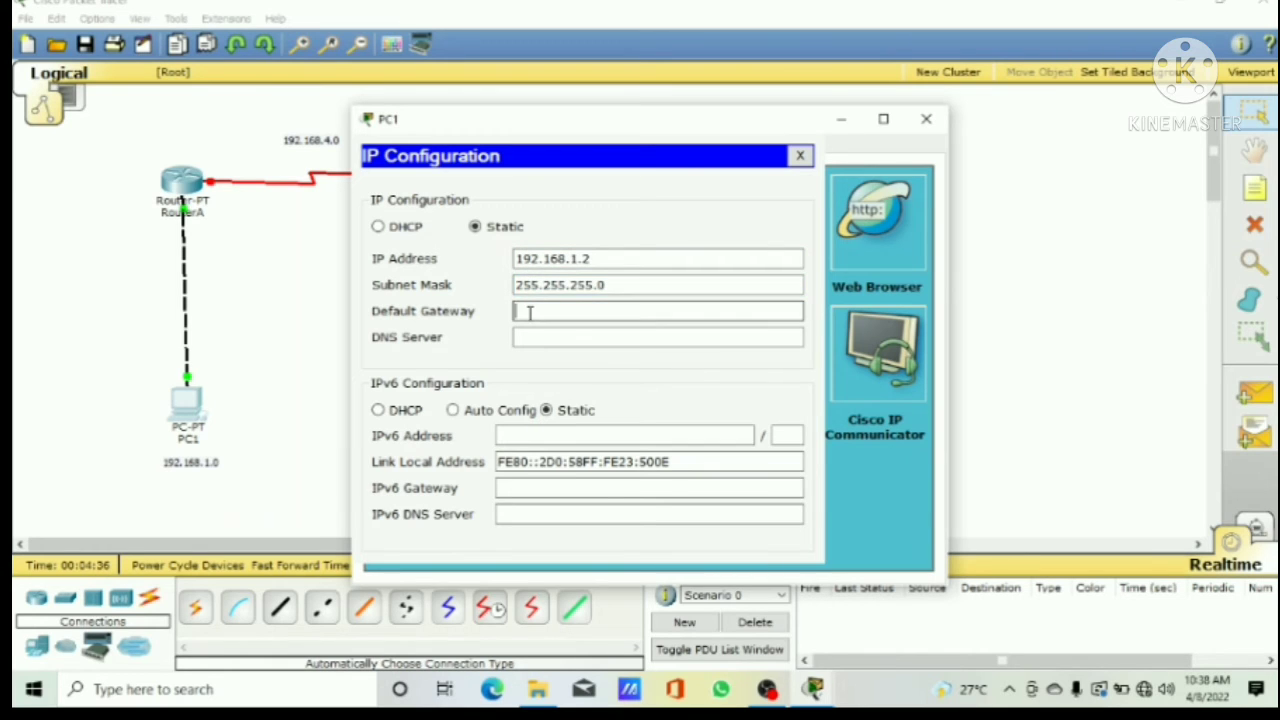
text(192.168.1.1)
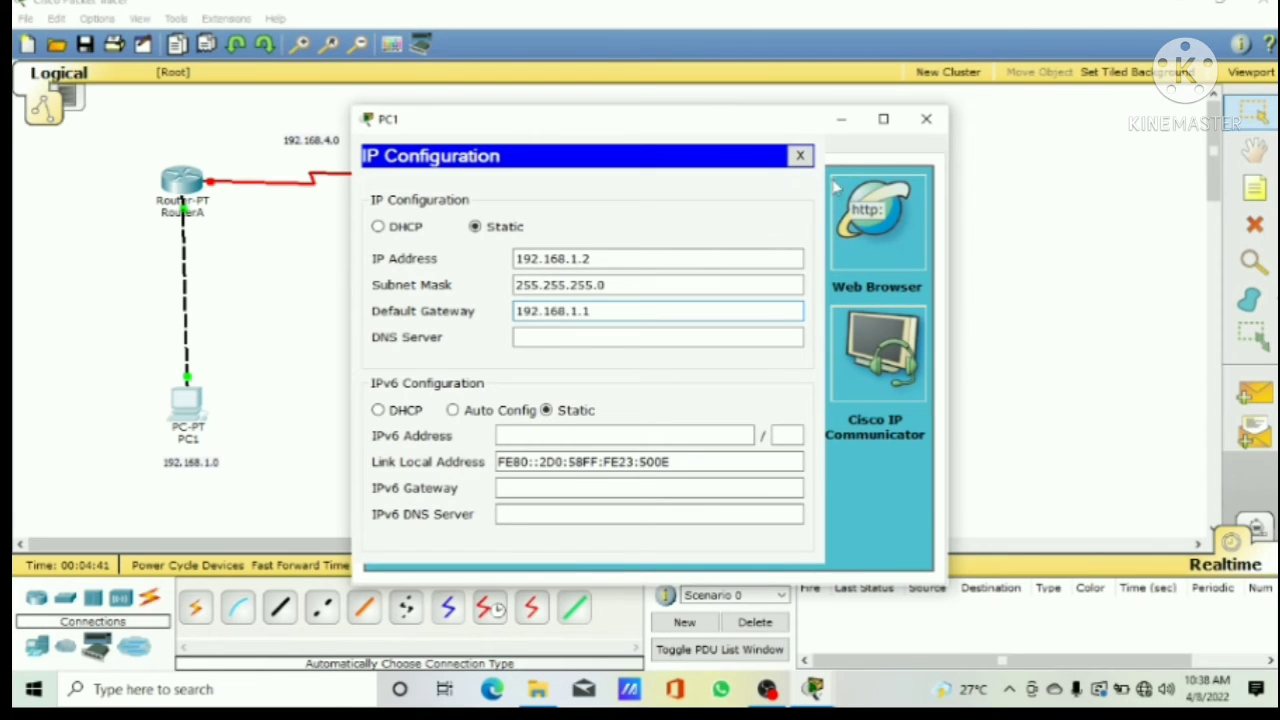
click(926, 119)
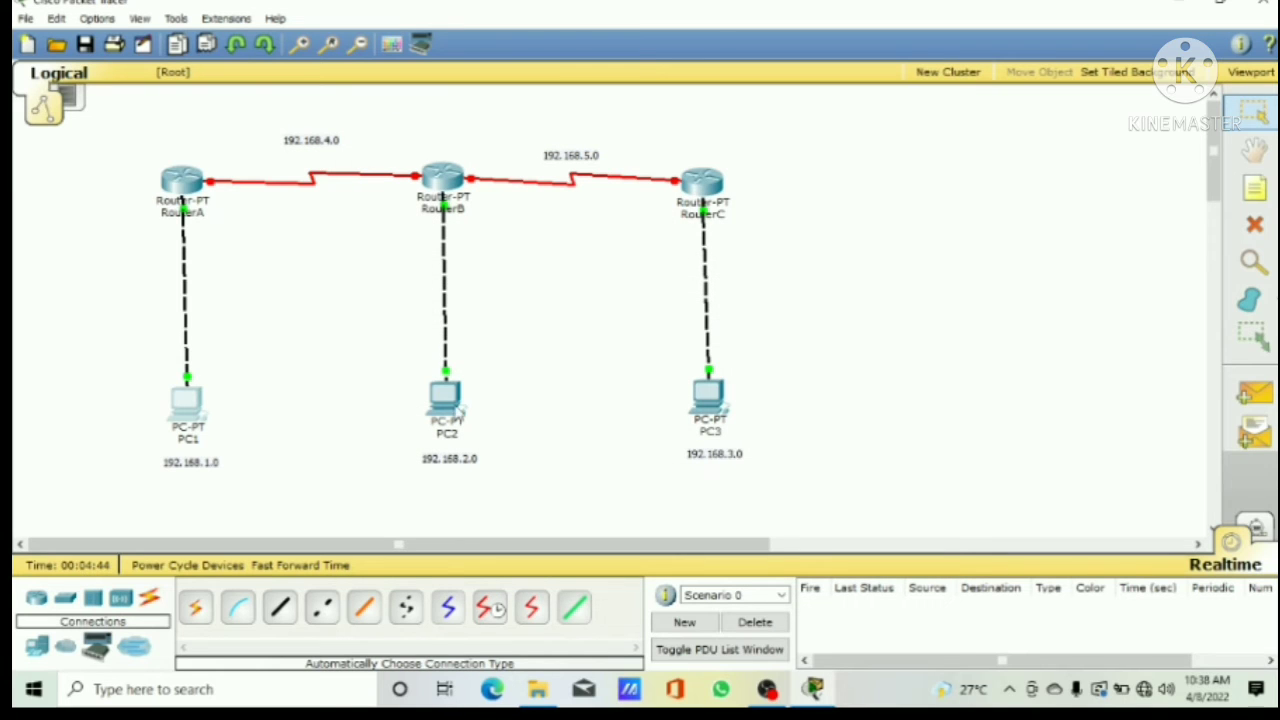
Step: Configure PC2 with static IP address 192.168.2.2, subnet mask 255.255.255.0 and default gateway 192.168.2.1
click(456, 410)
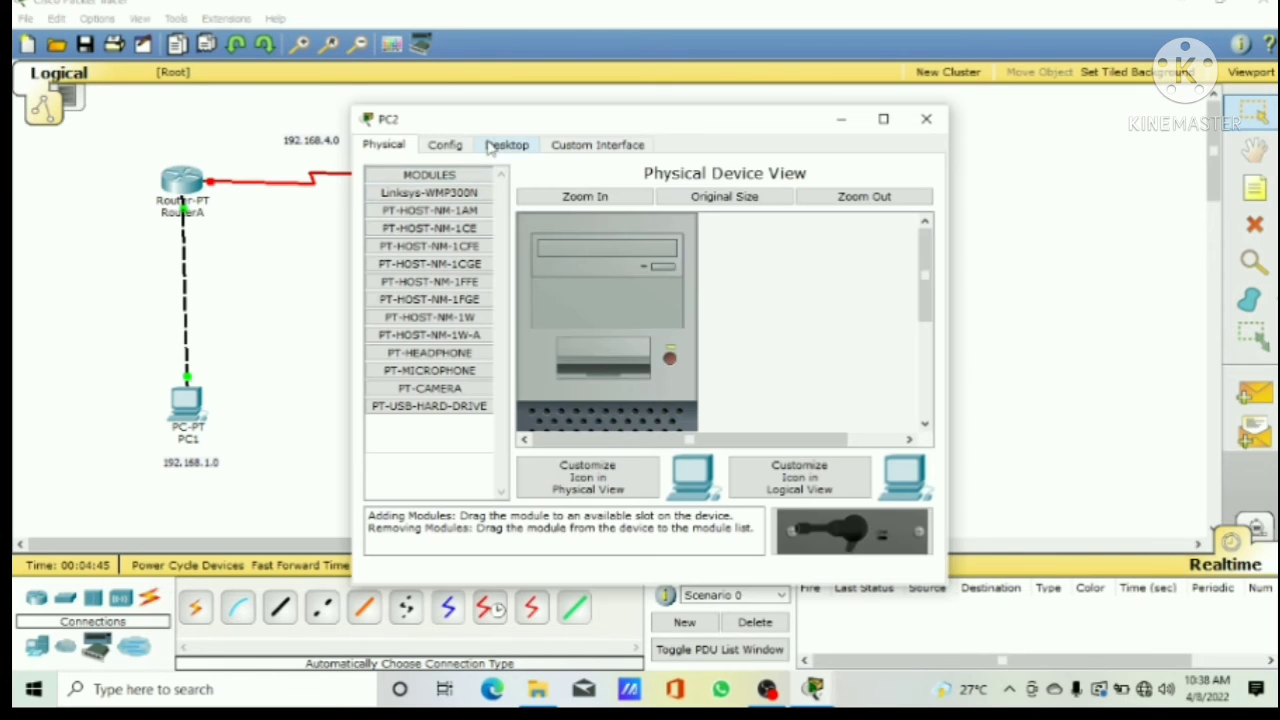
click(490, 146)
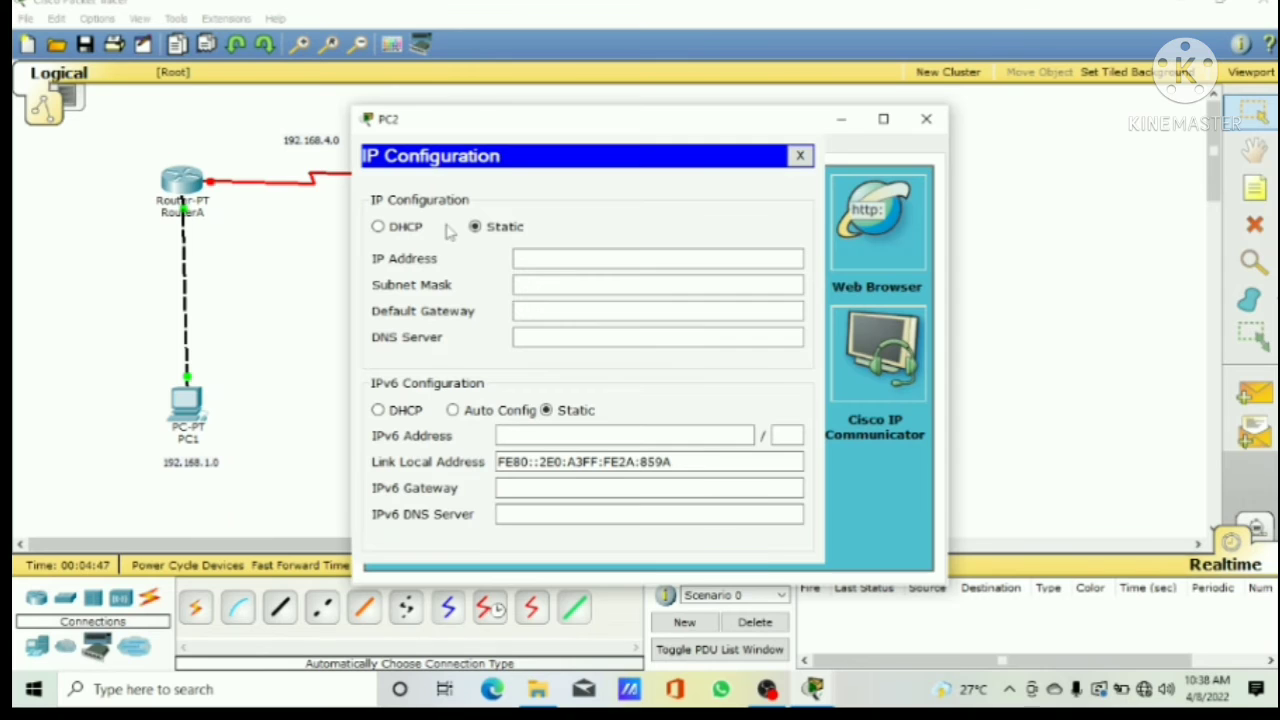
click(524, 258)
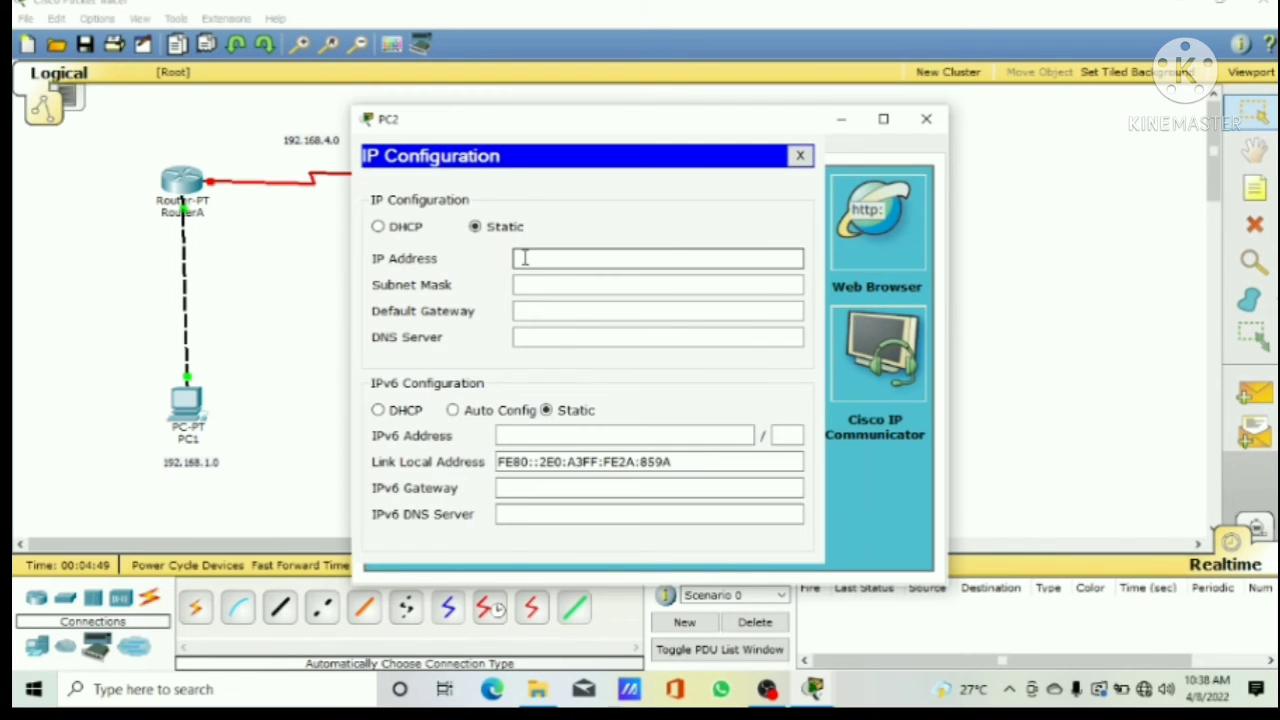
text(192.168.2.2)
click(530, 284)
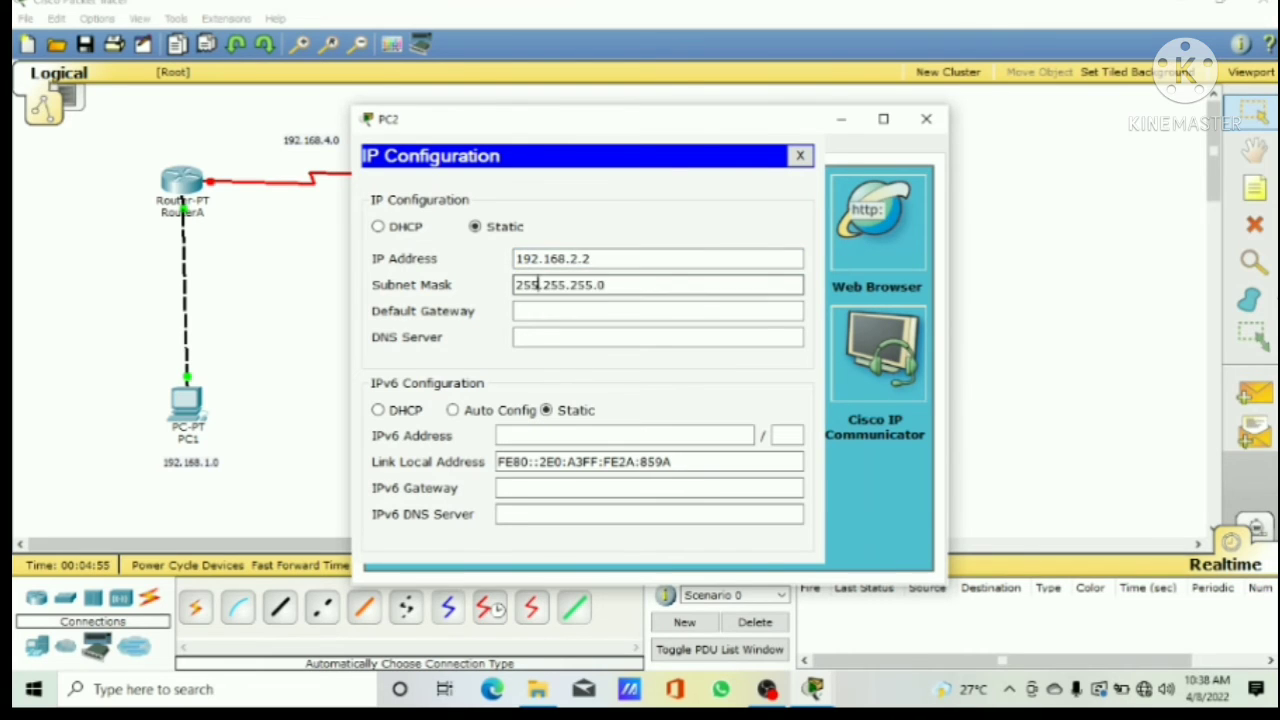
click(531, 309)
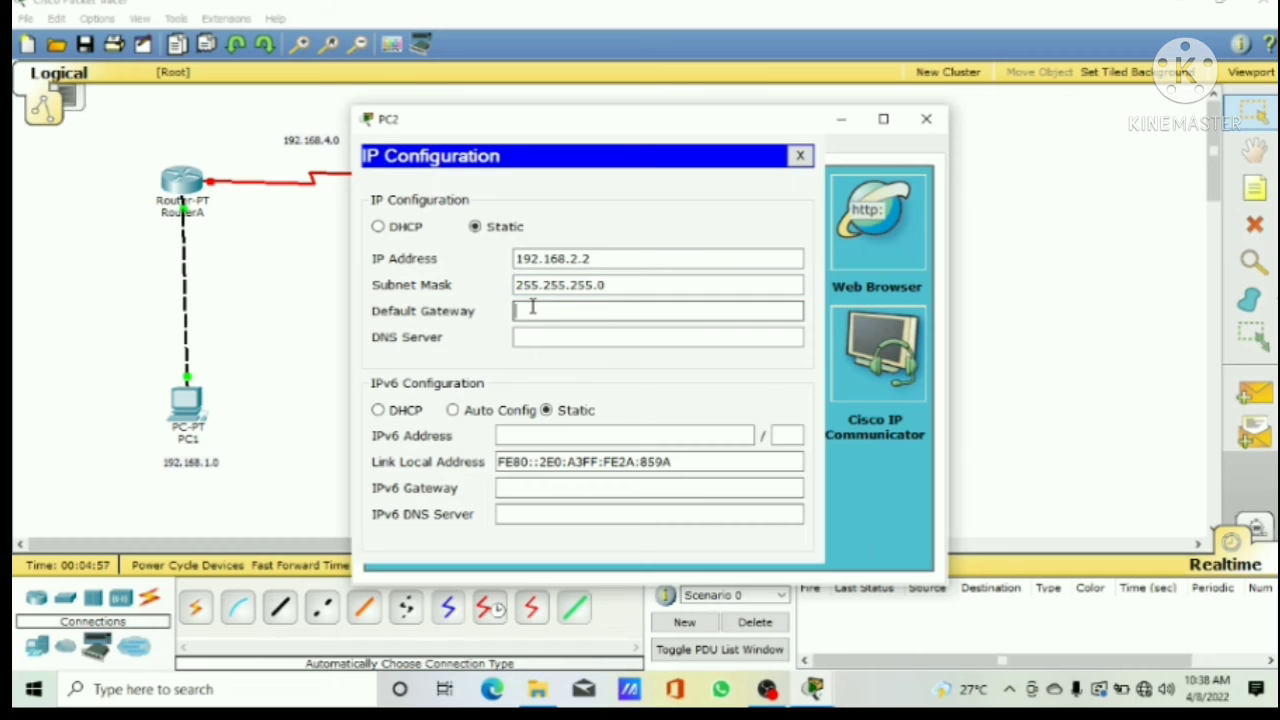
text(192.168.2.1)
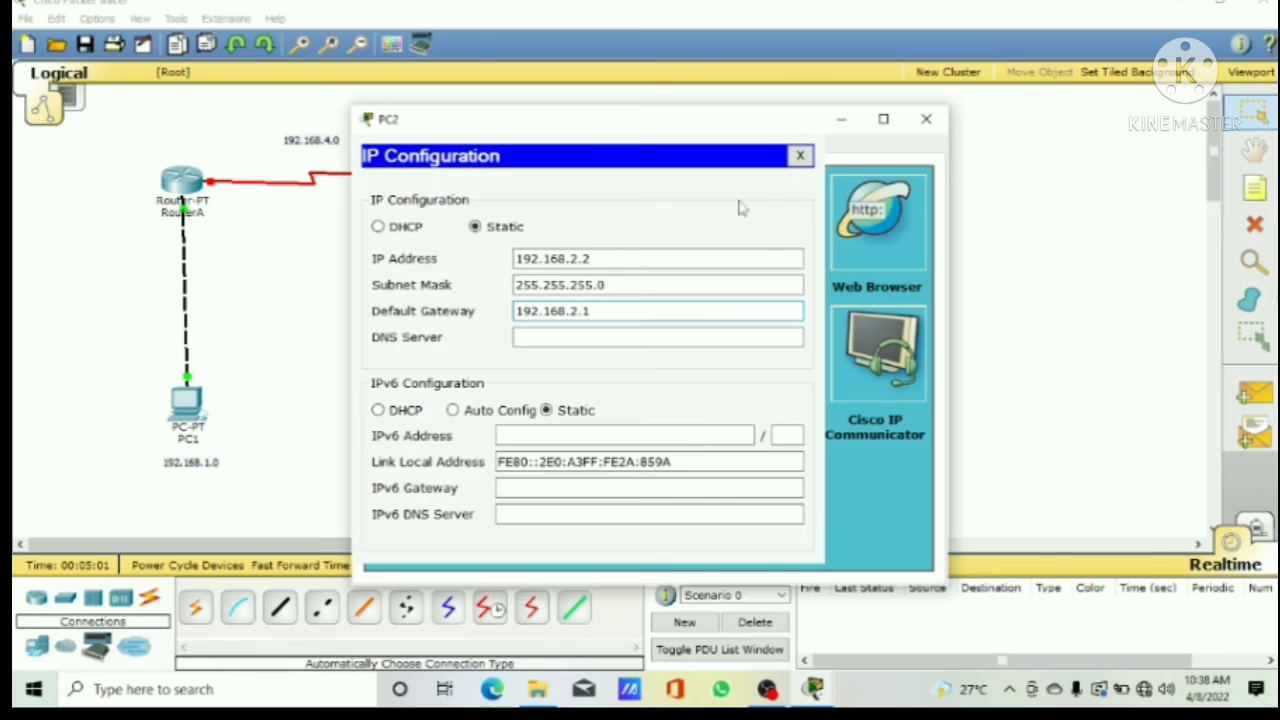
click(925, 128)
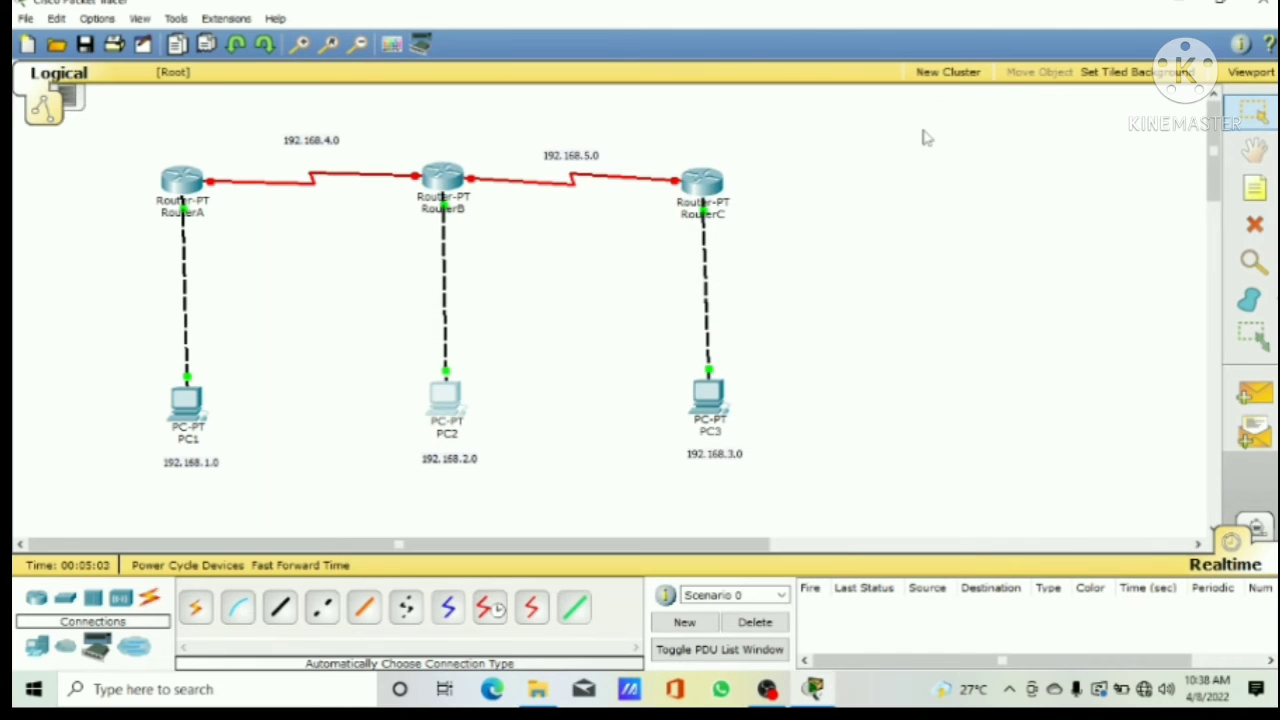
Step: Configure PC3 with static IP address 192.168.3.2, subnet mask 255.255.255.0 and default gateway 192.168.3.1
click(706, 397)
click(505, 146)
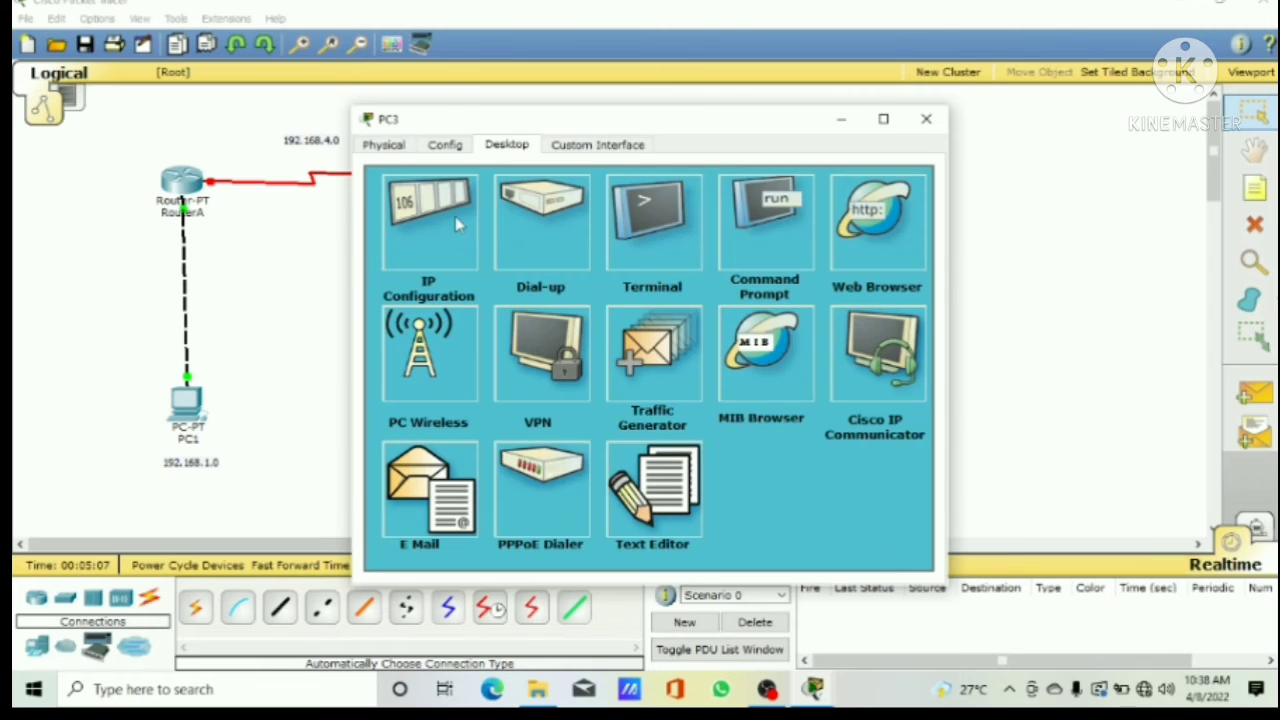
click(455, 224)
click(531, 257)
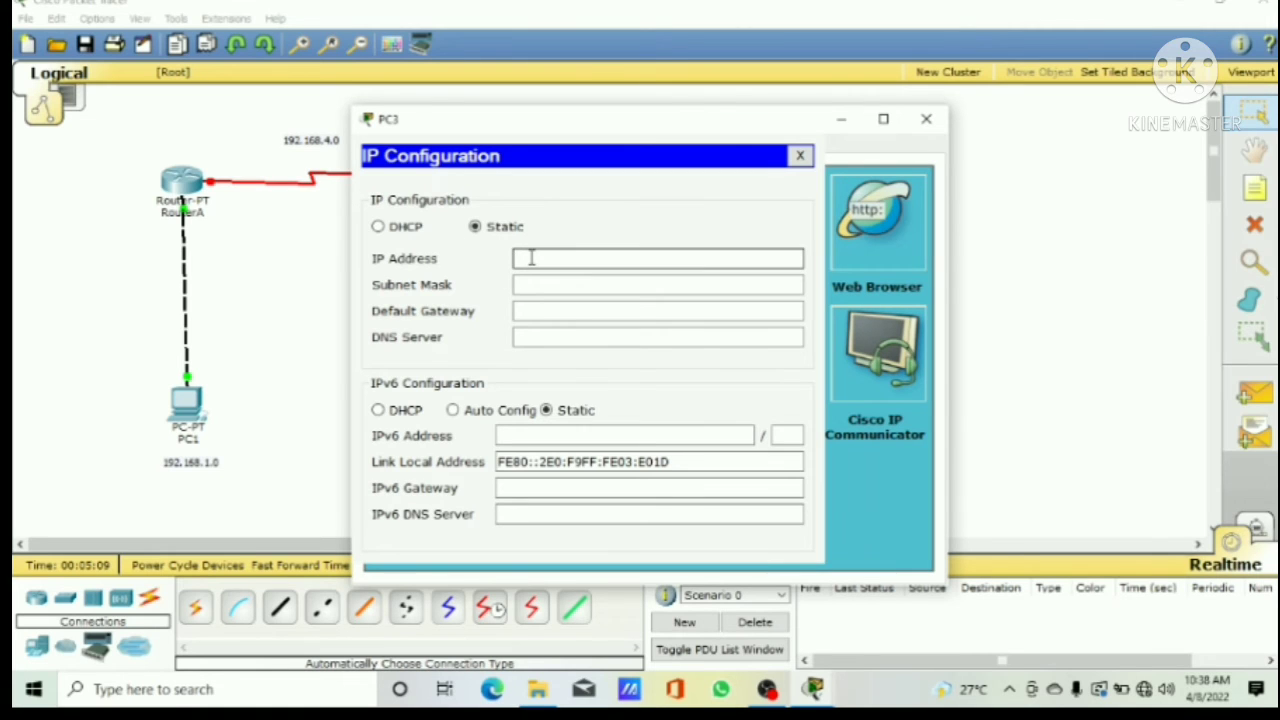
text(192.168.3.2)
click(549, 284)
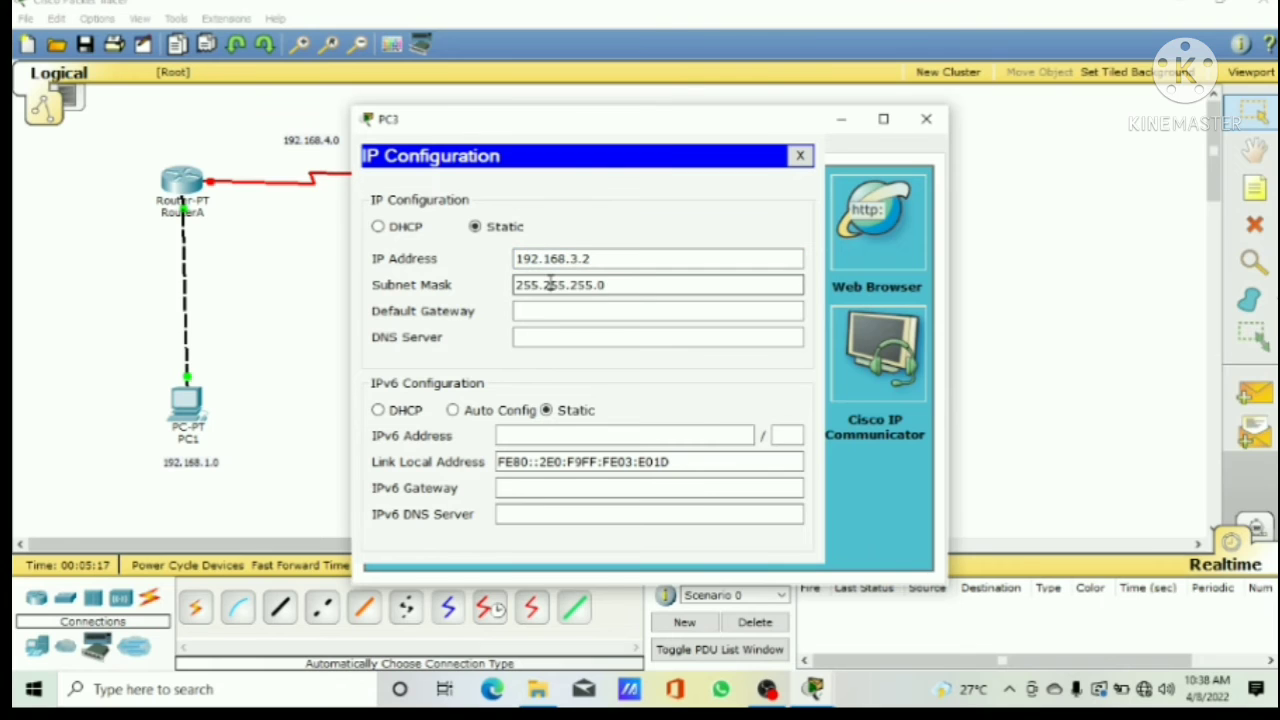
click(549, 310)
text(19)
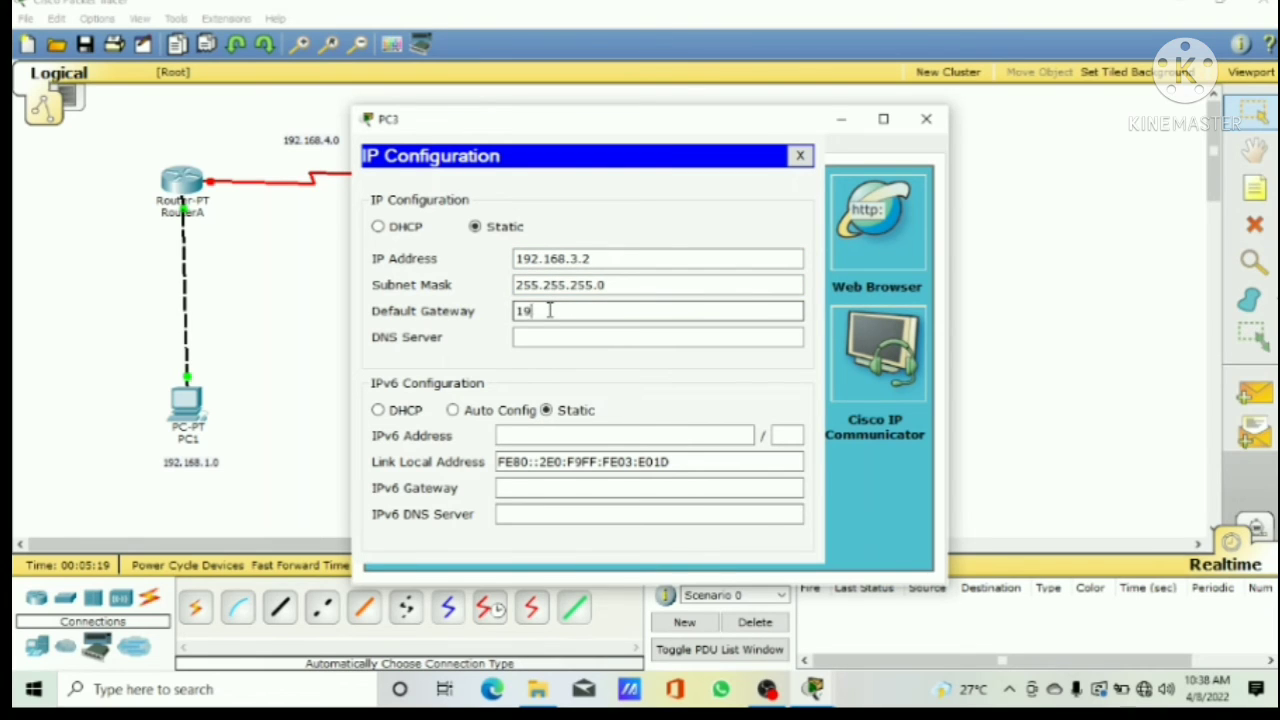
text(2.168.3.1)
click(929, 120)
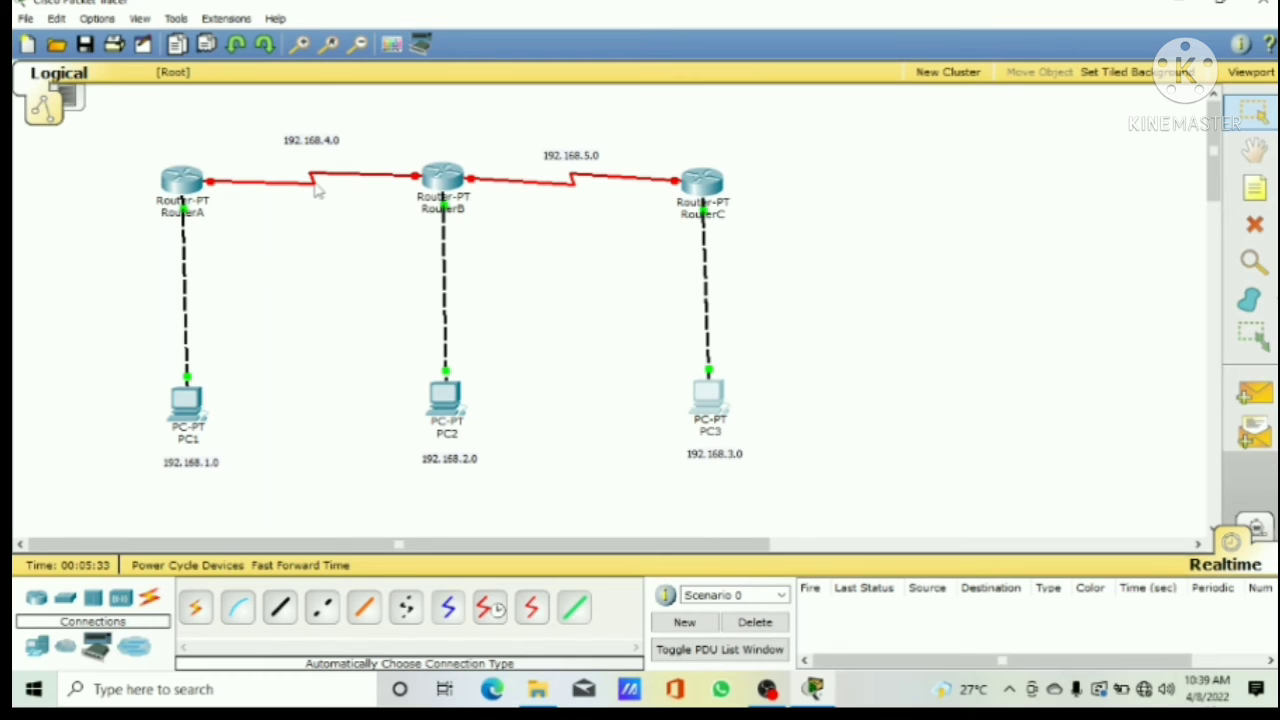
Step: Switch on RouterA's Serial2/0 port and give it IP address 192.168.4.1 with subnet mask 255.255.255.0
mouse_move(316, 191)
click(184, 196)
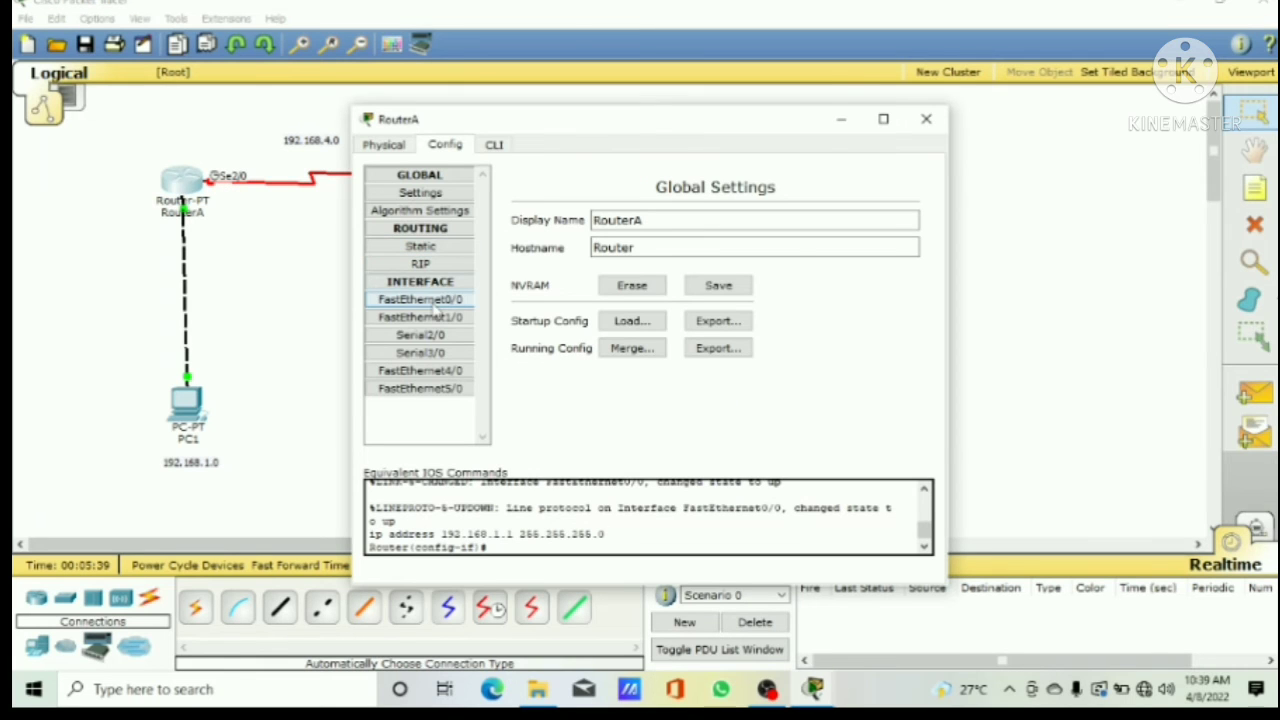
click(425, 336)
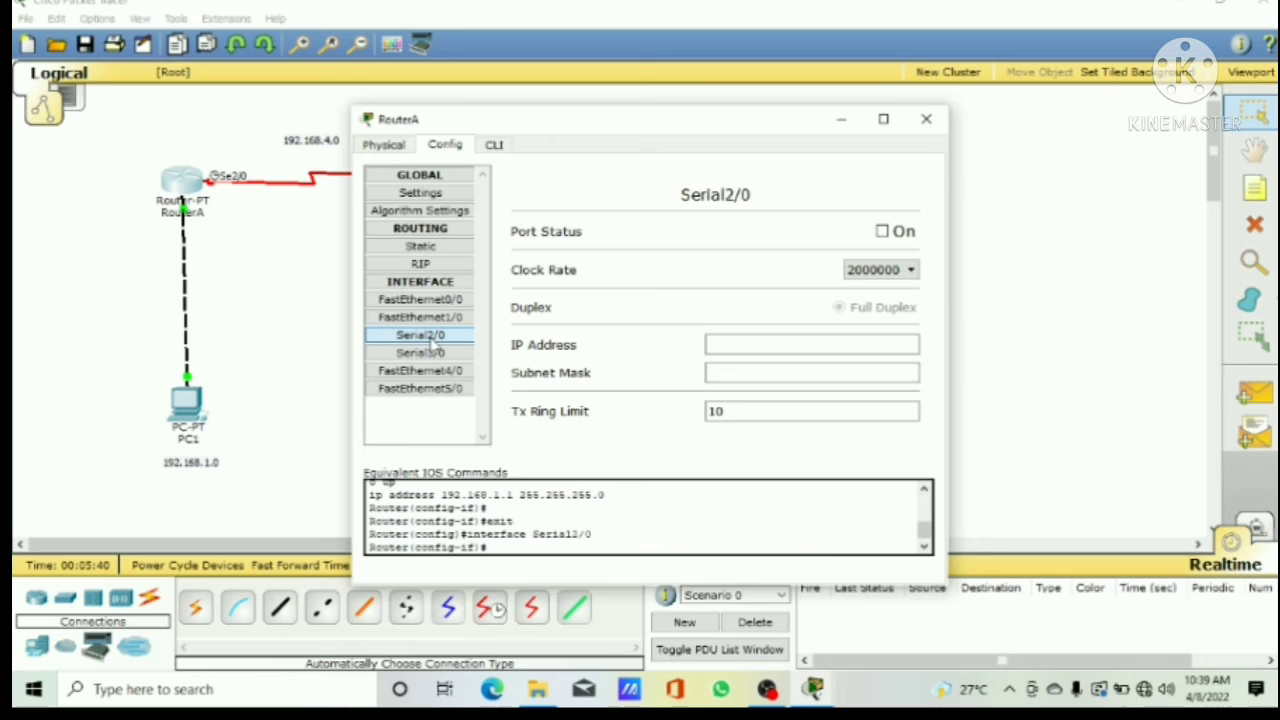
click(889, 237)
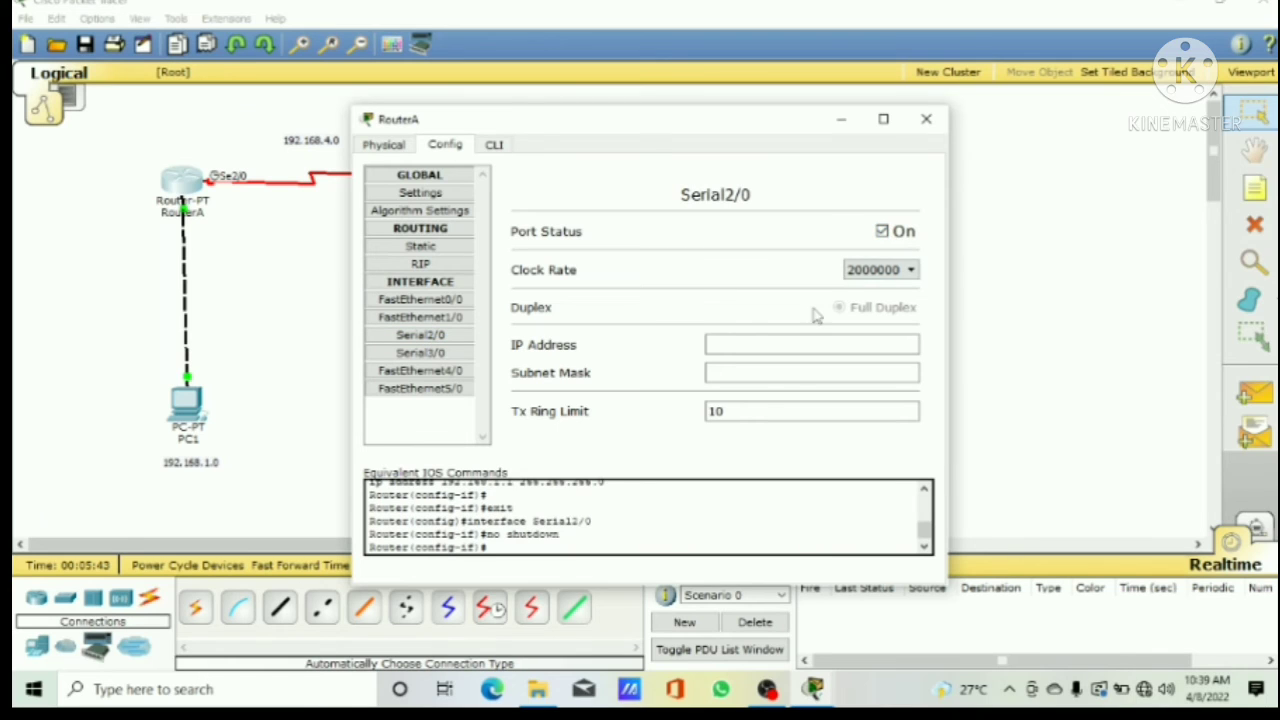
click(801, 341)
text(1)
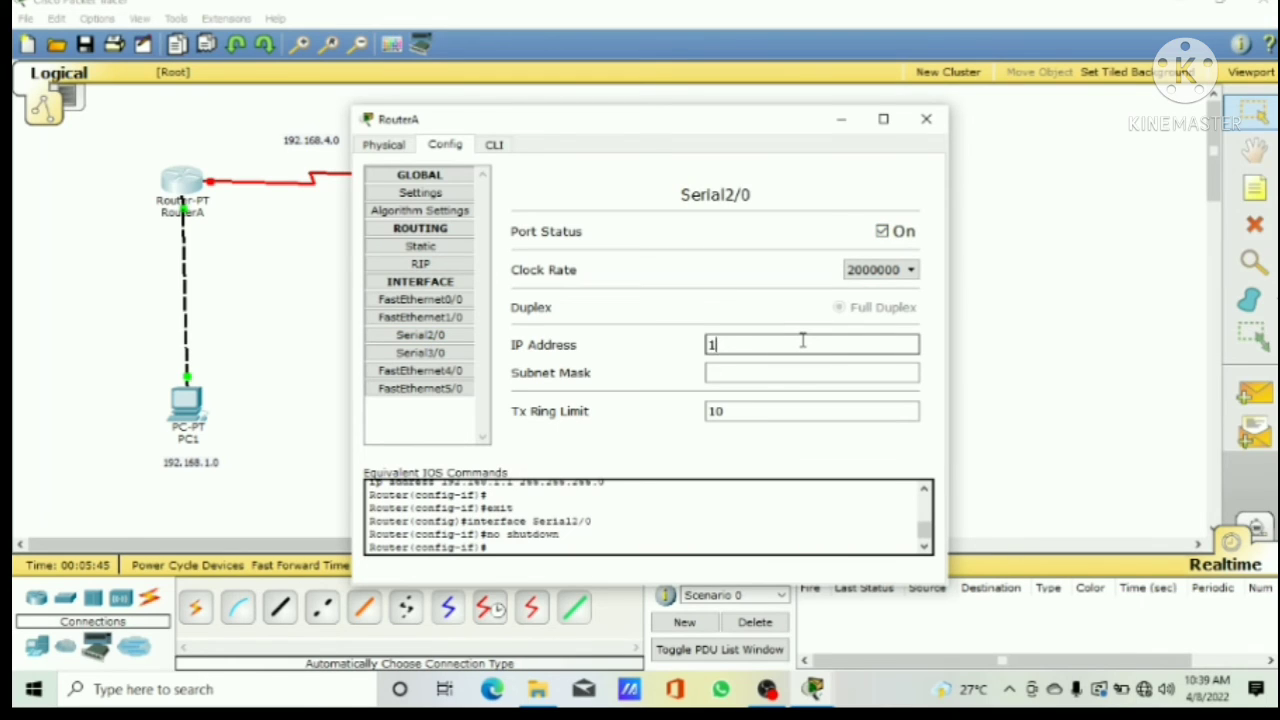
text(92.168.4.1)
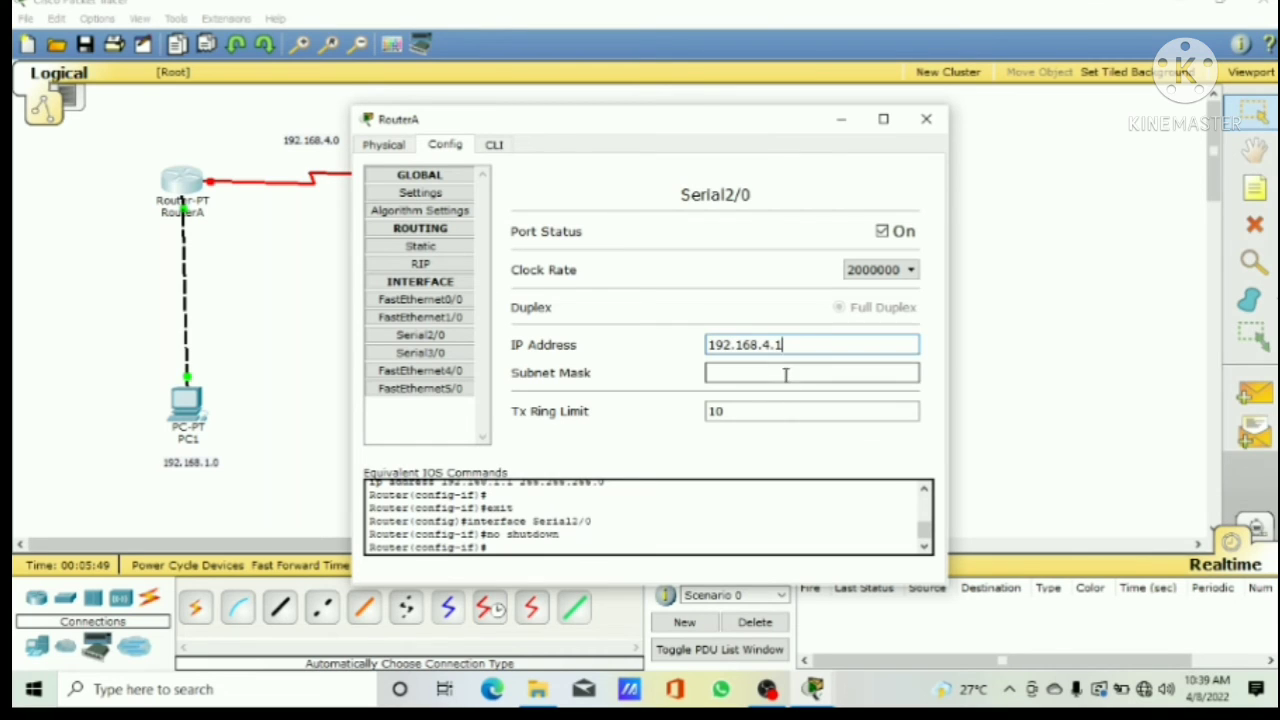
click(788, 372)
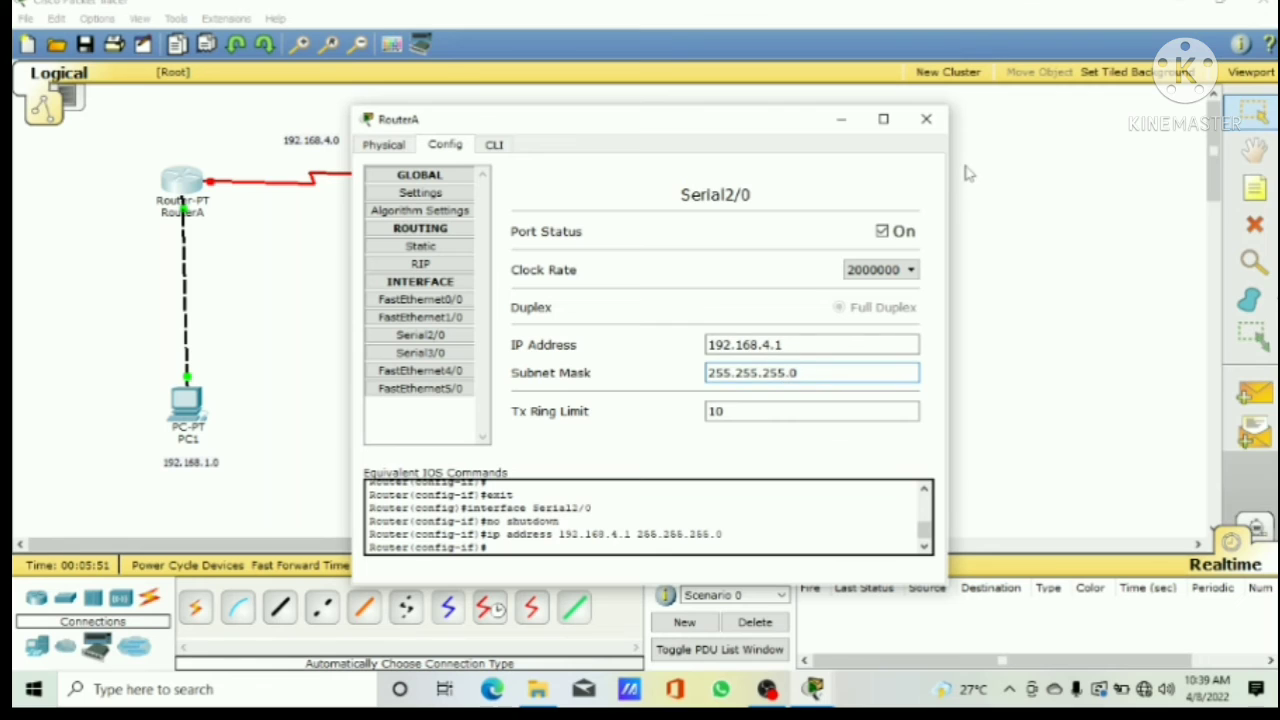
click(928, 121)
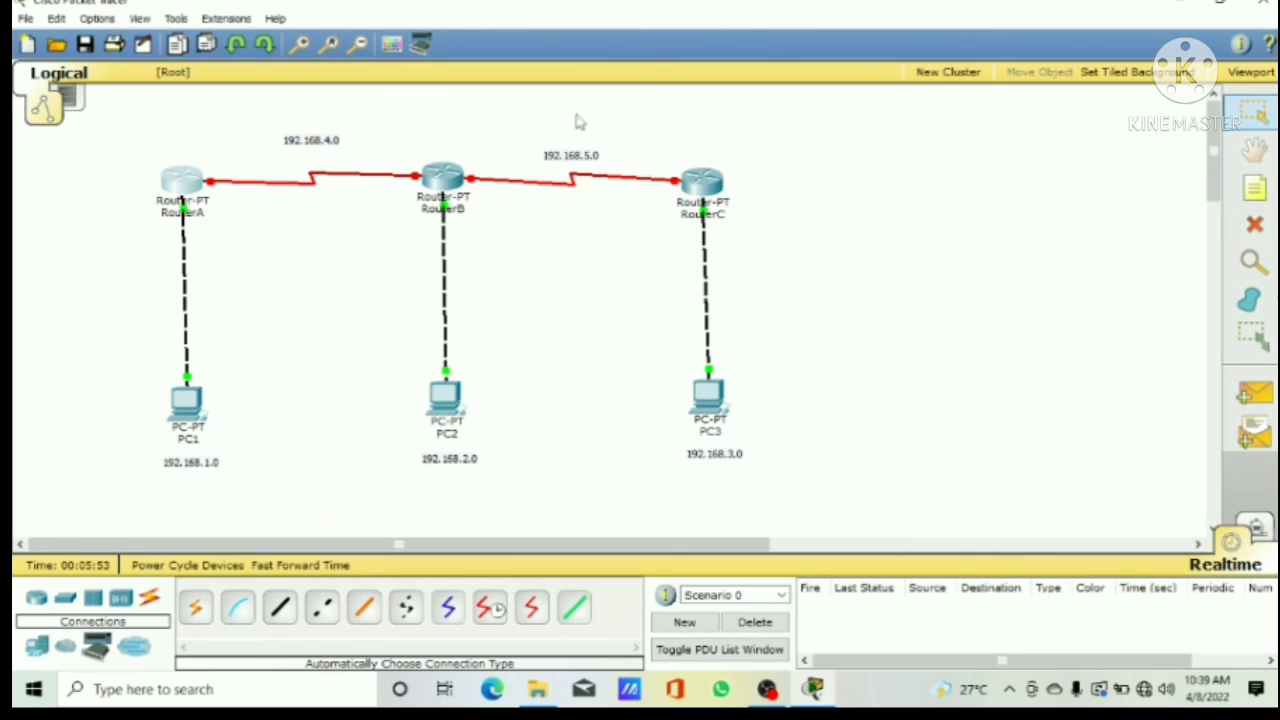
Step: Switch on RouterB's Serial2/0 port and give it IP address 192.168.4.2 with subnet mask 255.255.255.0
click(451, 182)
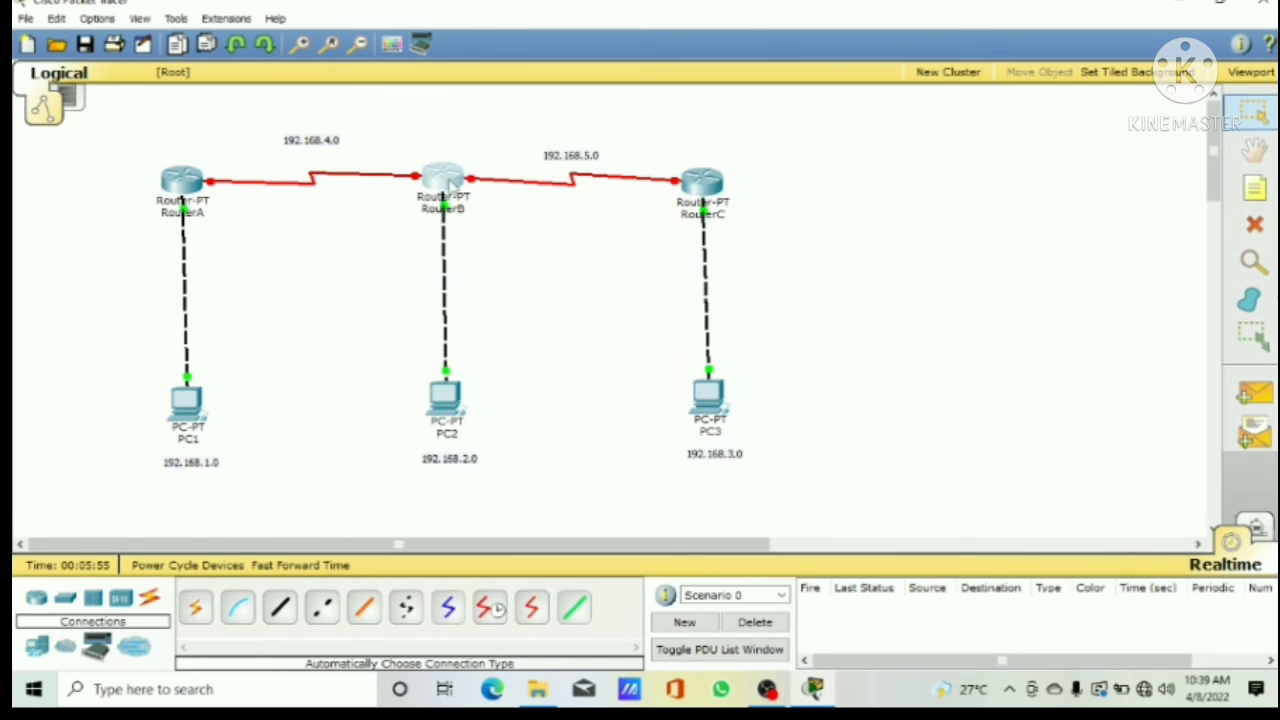
click(436, 338)
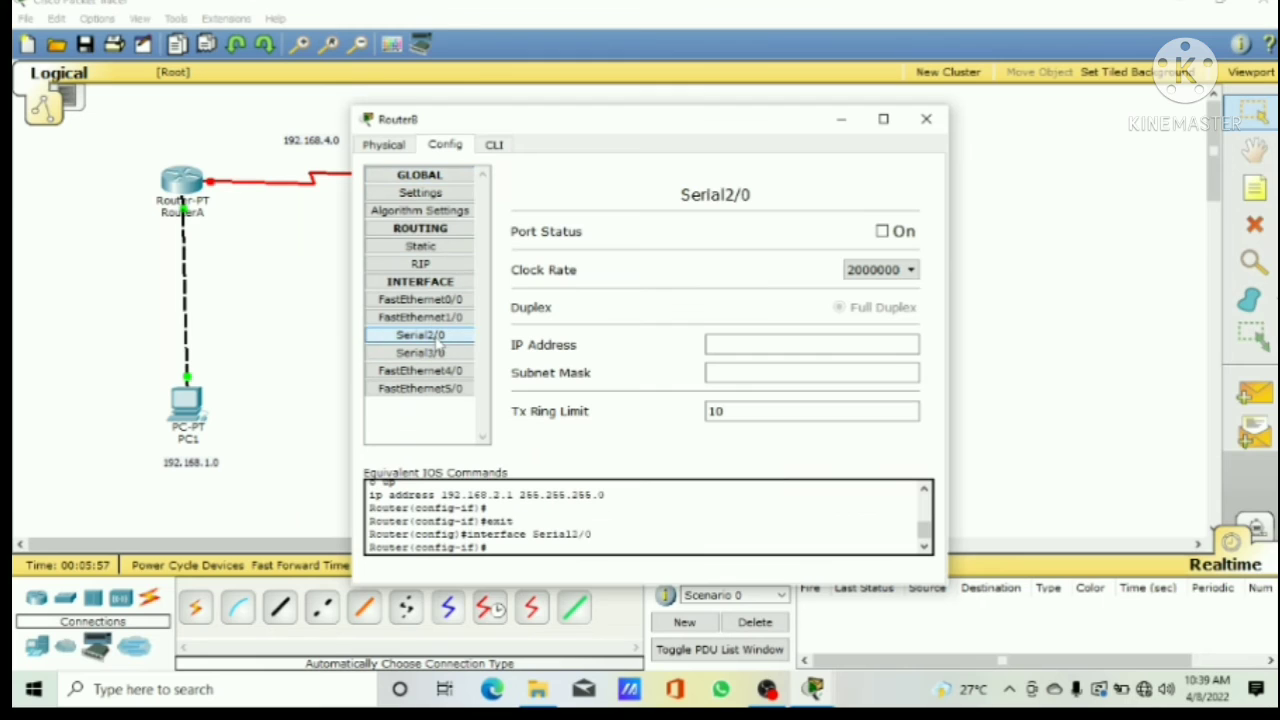
click(882, 231)
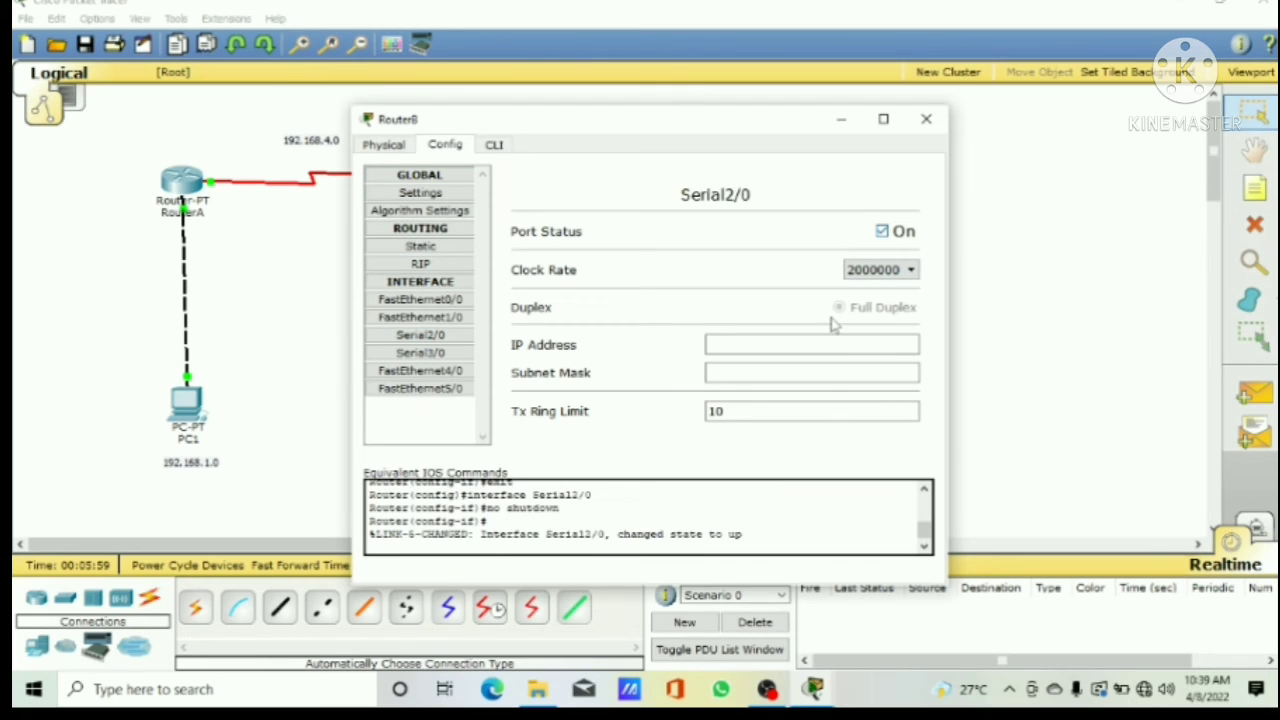
click(802, 346)
text(1)
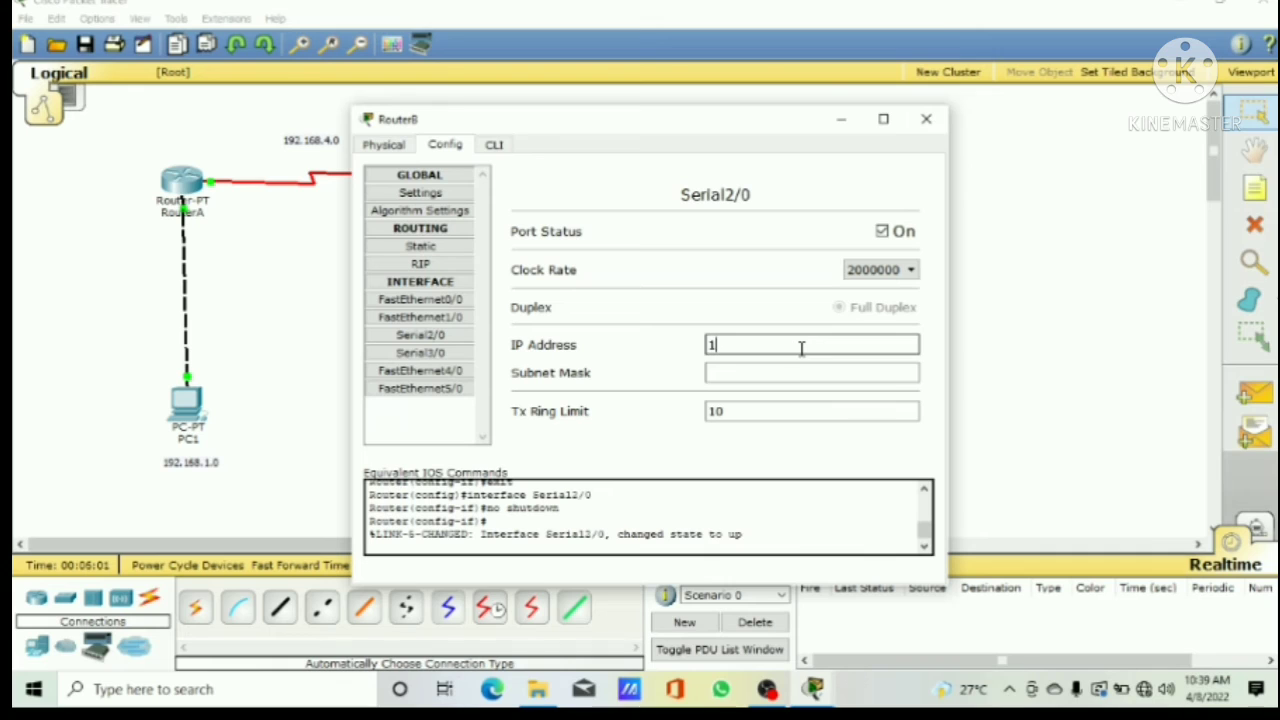
text(92.168.4.2)
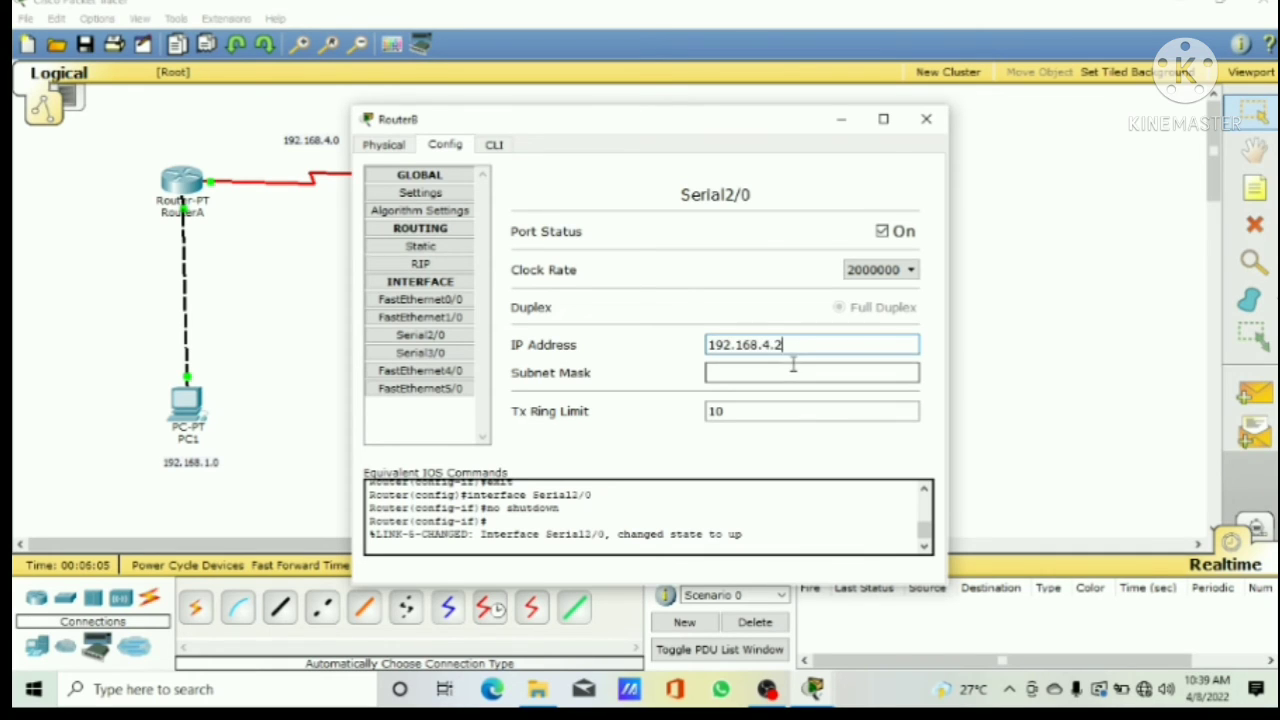
click(795, 372)
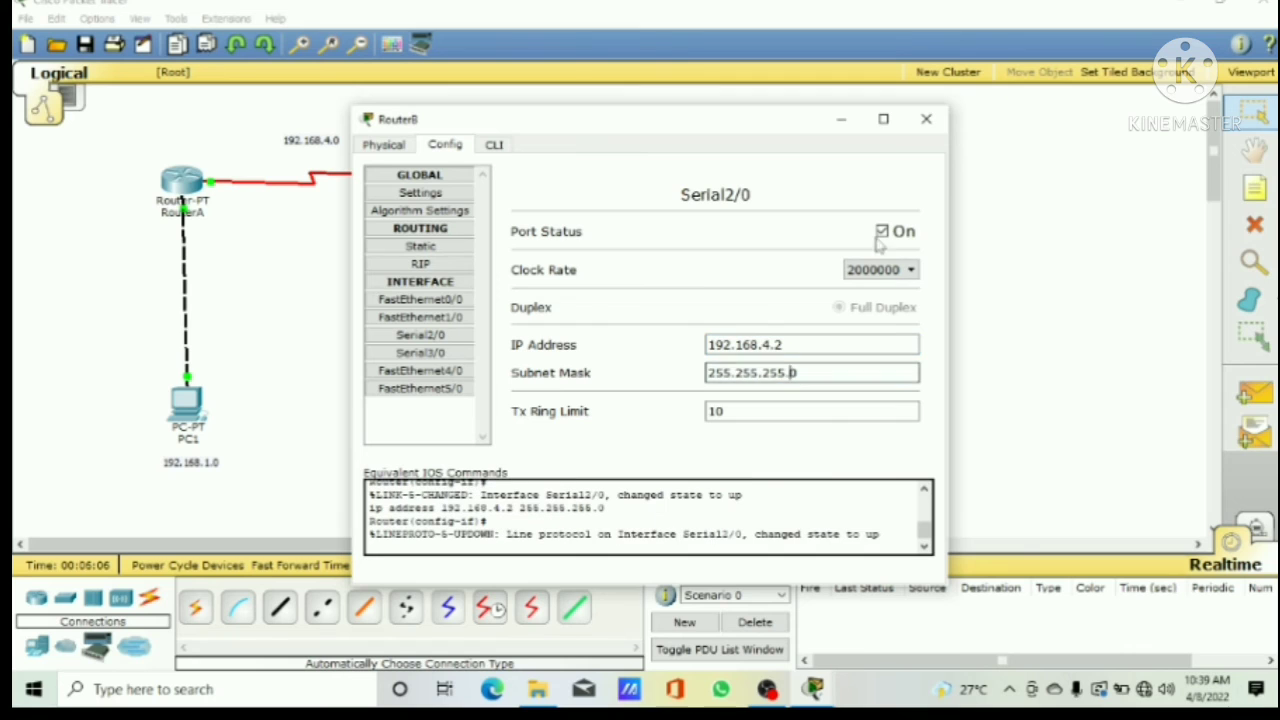
click(927, 121)
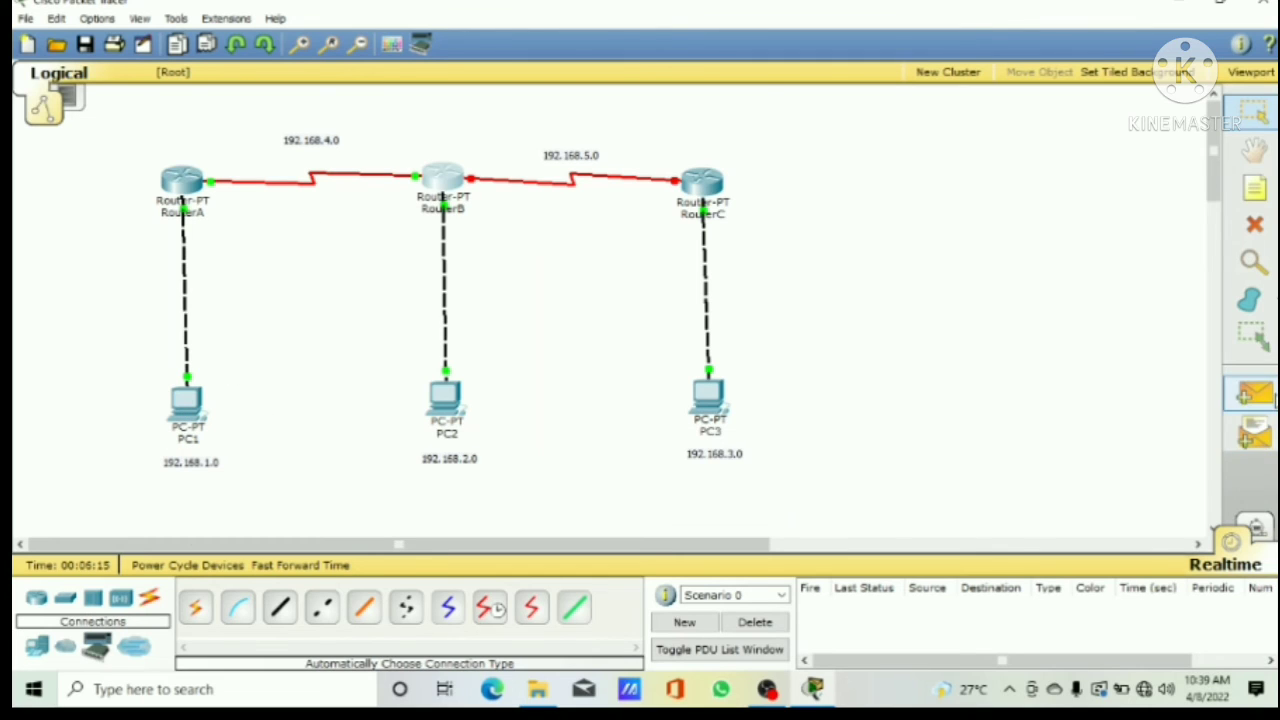
Step: Test connectivity with simple PDUs from PC1 to RouterA and from PC1 to RouterB, and delete the test scenario
click(1270, 396)
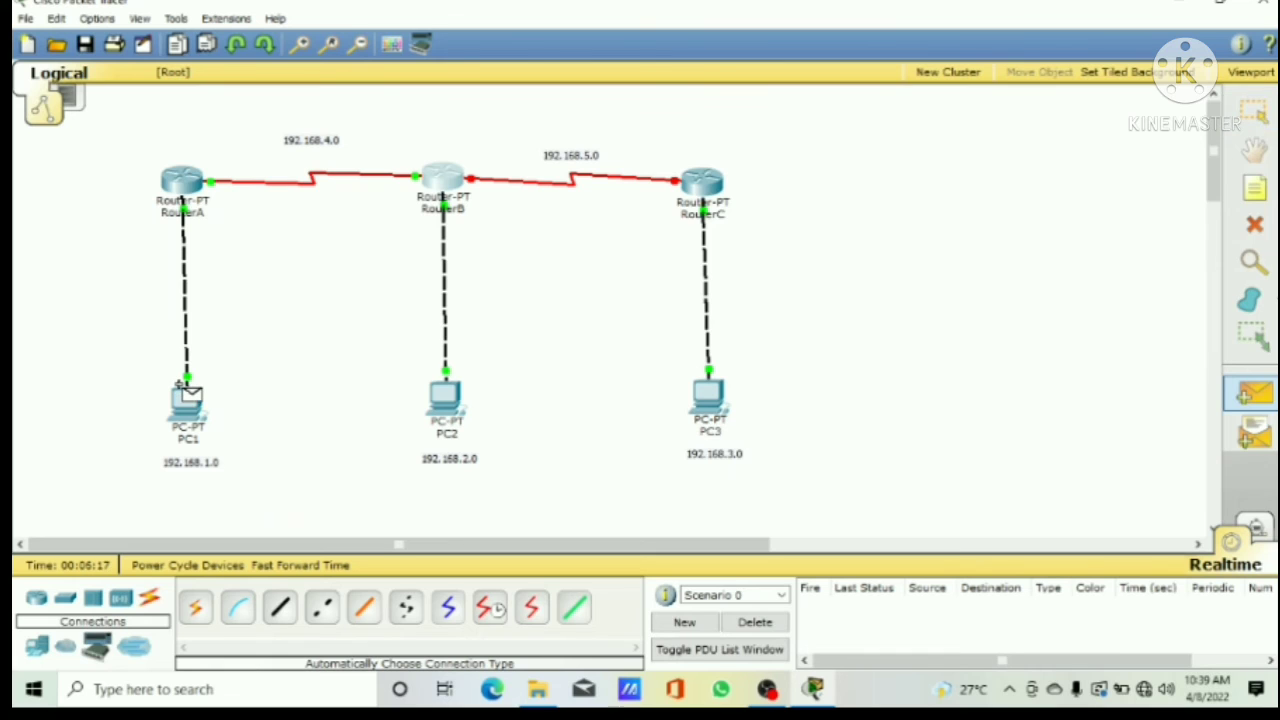
click(184, 390)
click(181, 177)
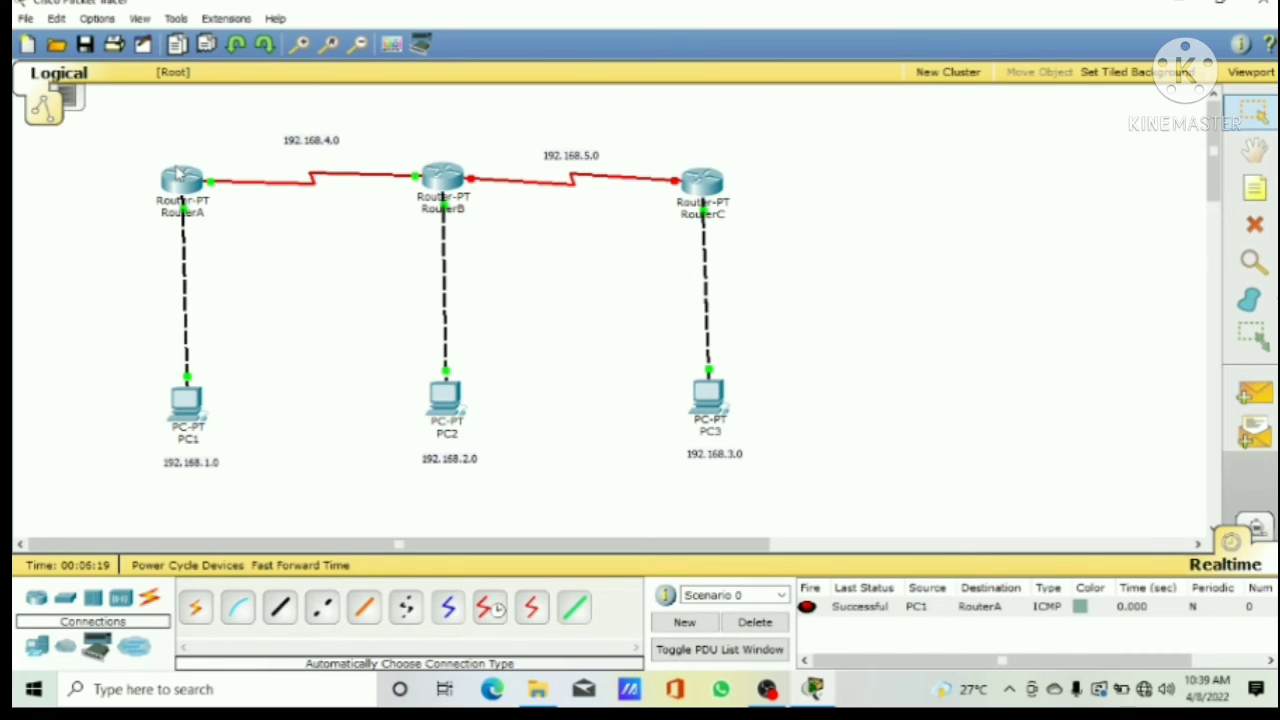
click(1253, 396)
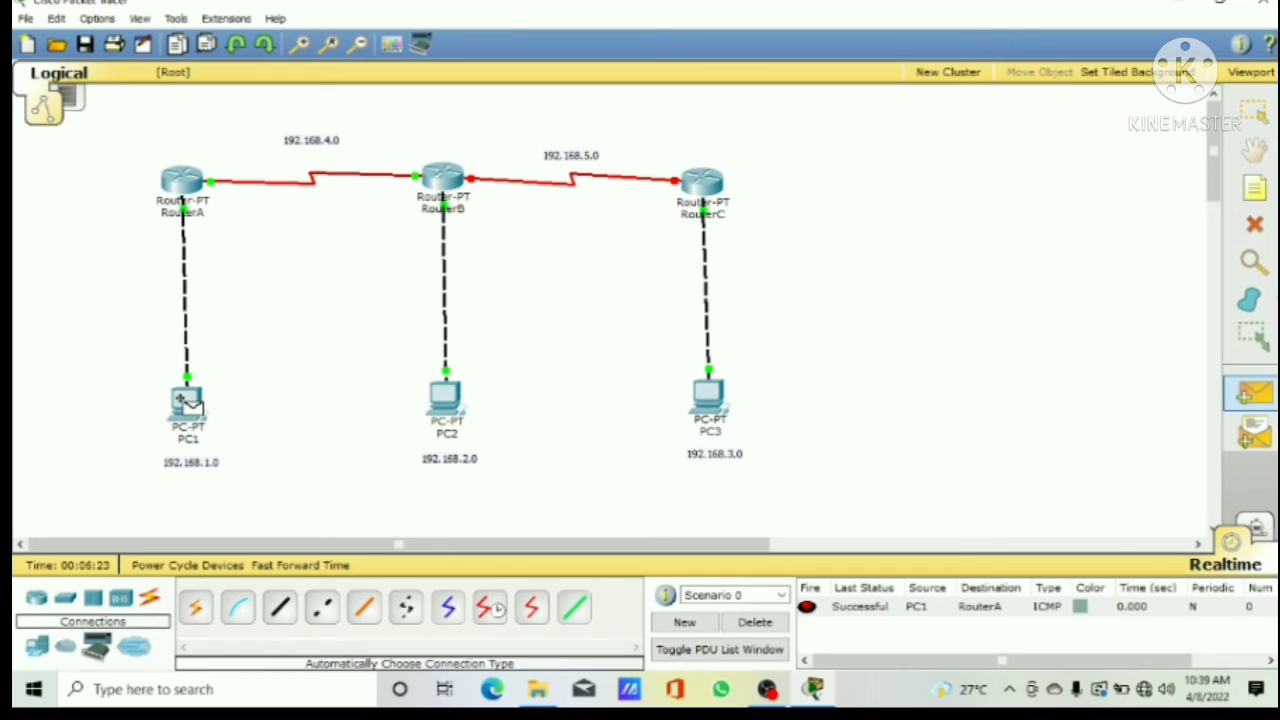
click(182, 398)
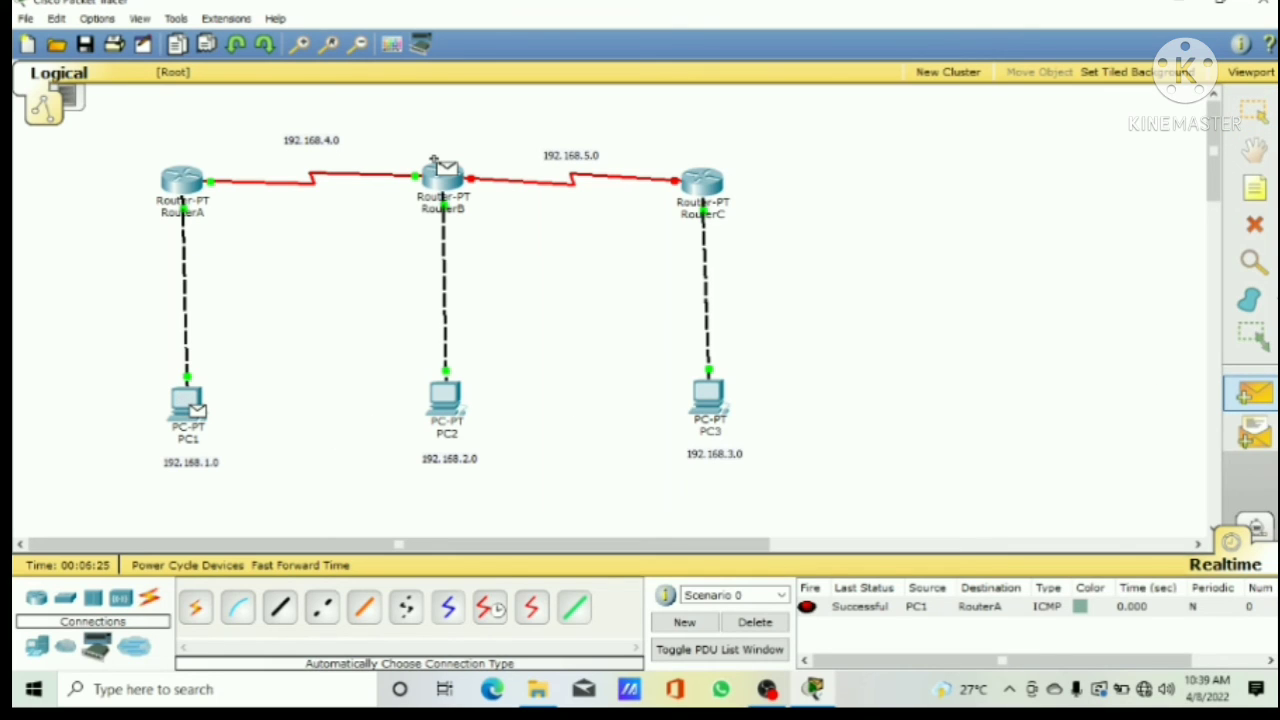
click(434, 174)
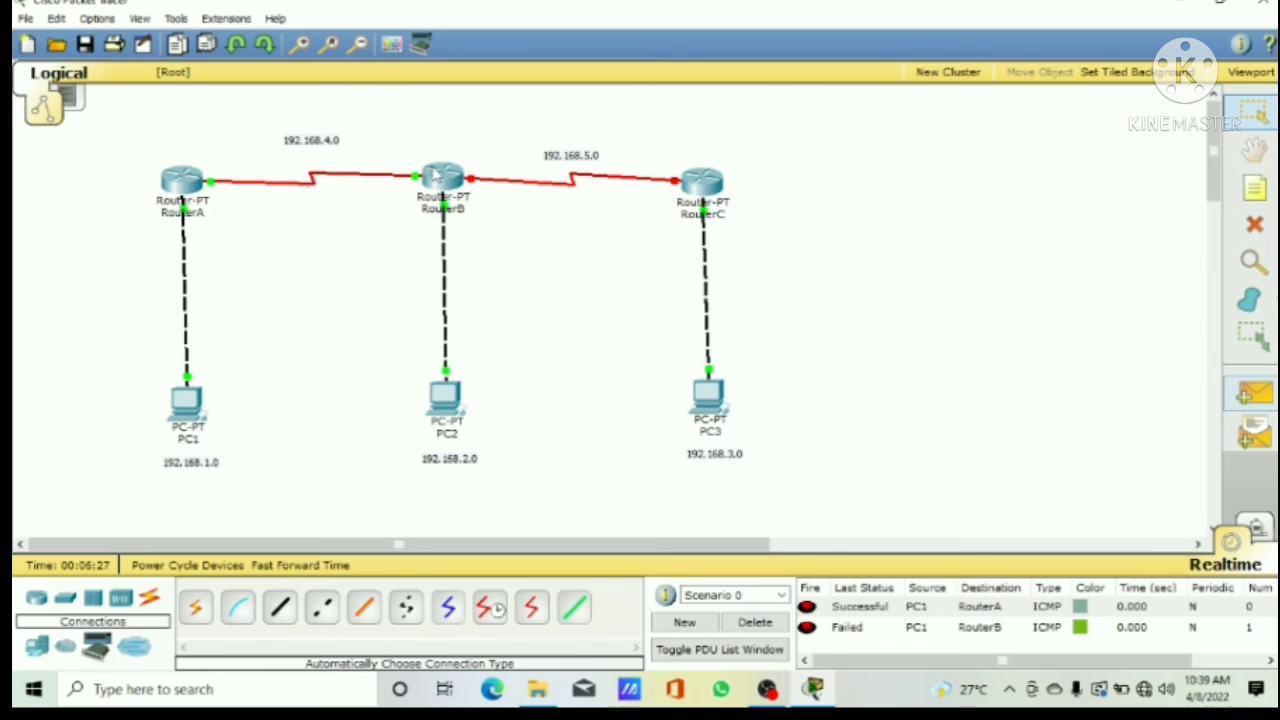
click(752, 624)
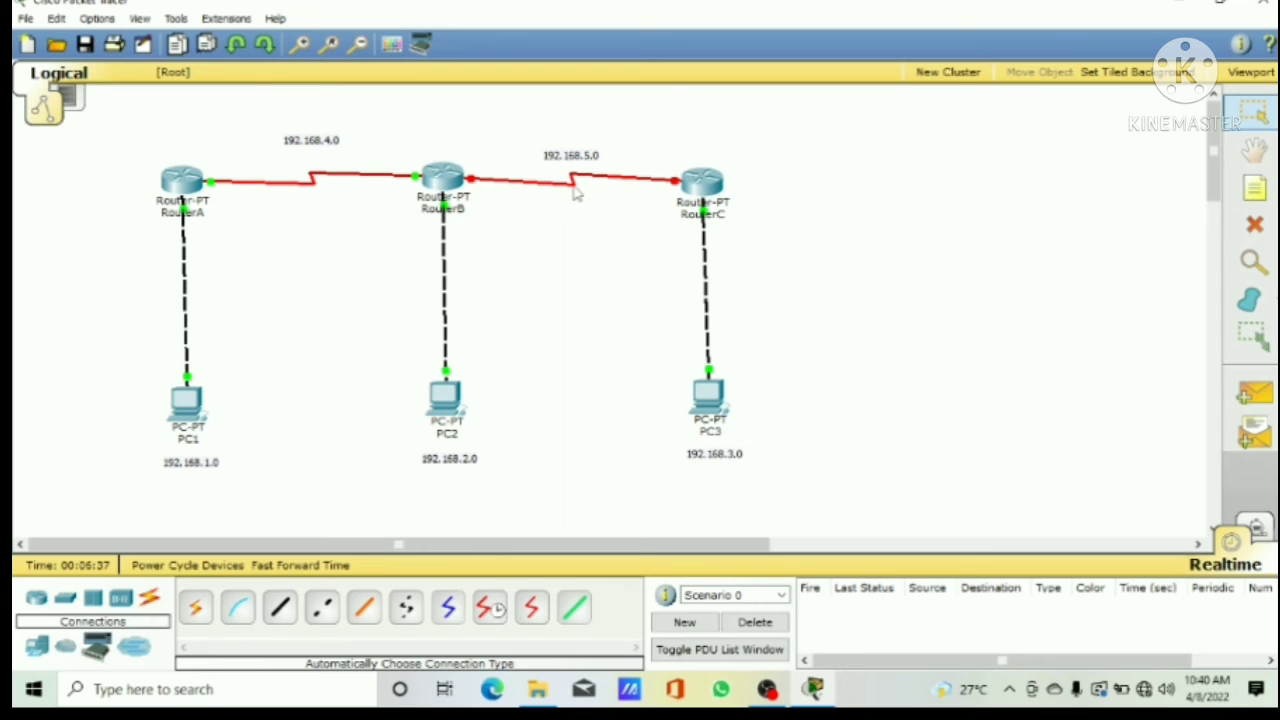
Step: Switch on RouterB's Serial3/0 port and give it IP address 192.168.5.1 with subnet mask 255.255.255.0
mouse_move(573, 187)
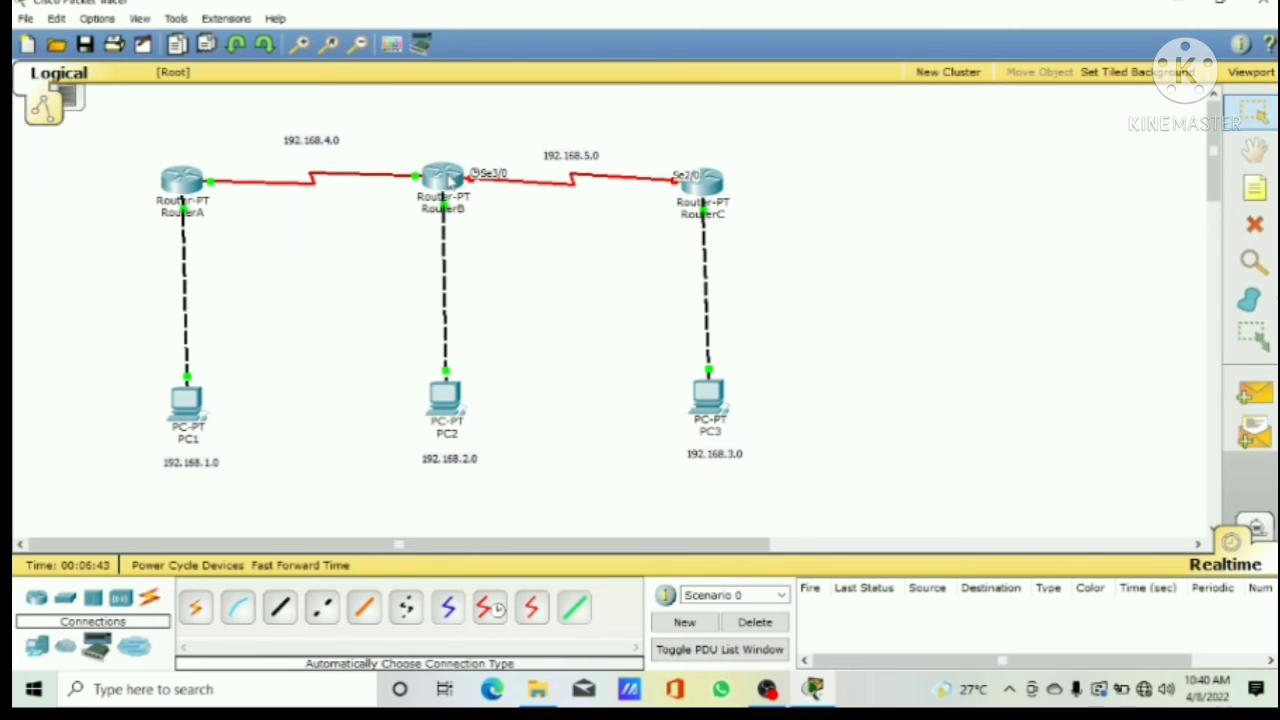
click(450, 180)
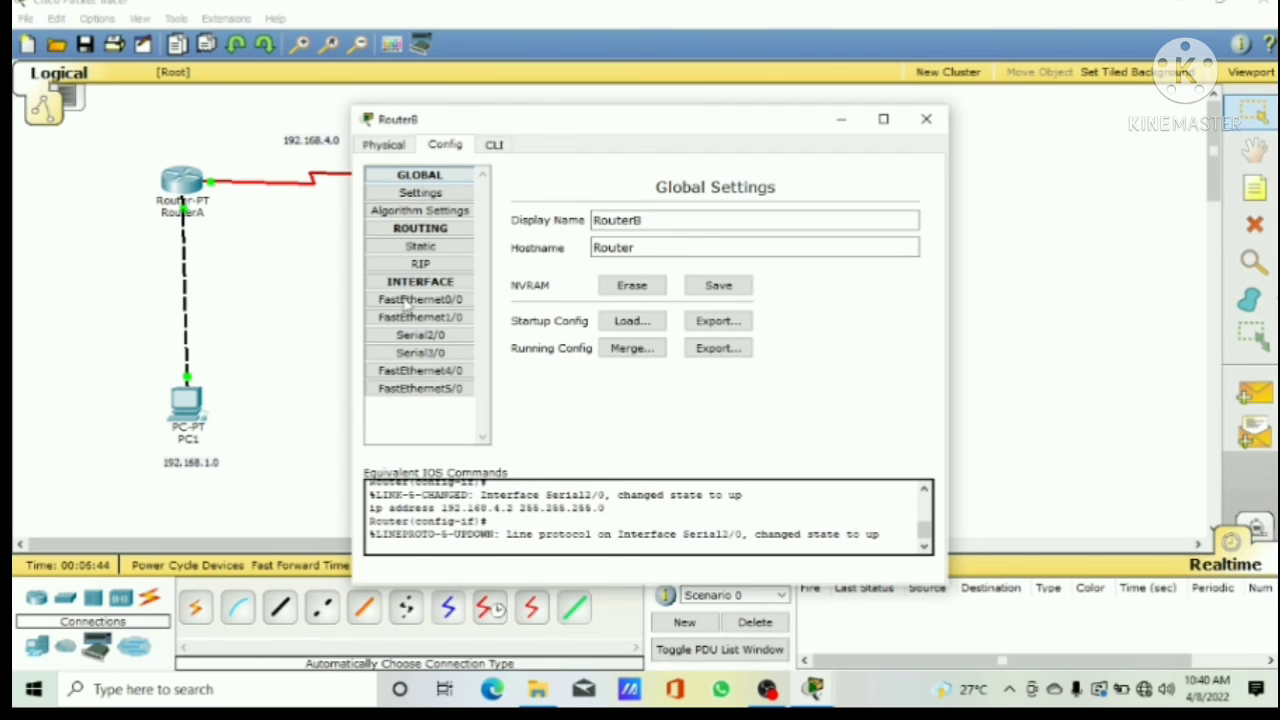
click(422, 355)
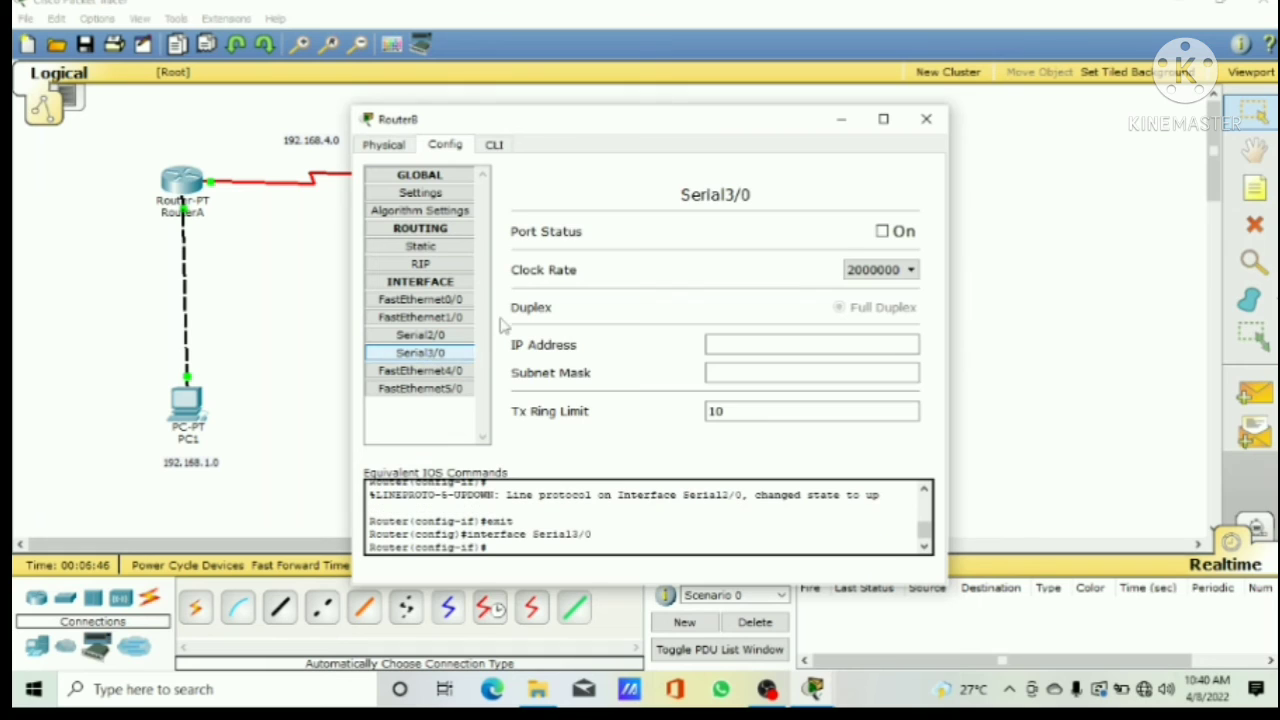
click(892, 238)
click(787, 343)
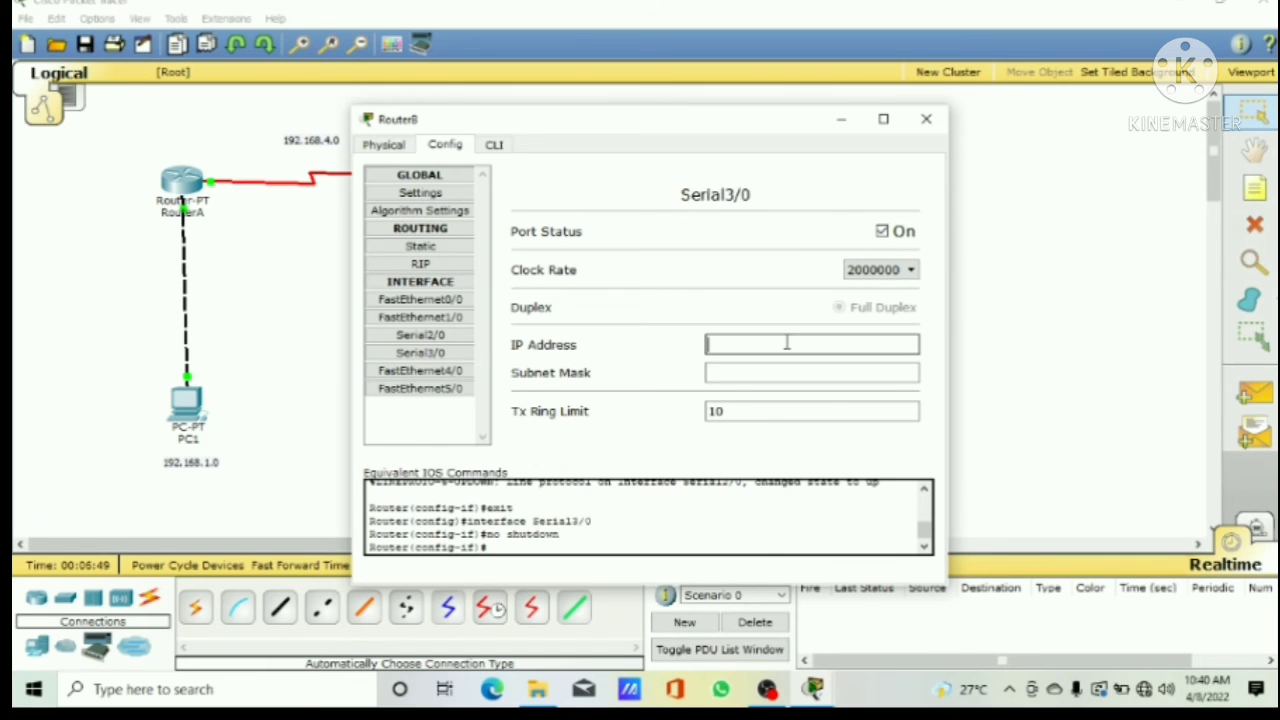
text(192.168.5.)
text(168.5.1)
click(763, 374)
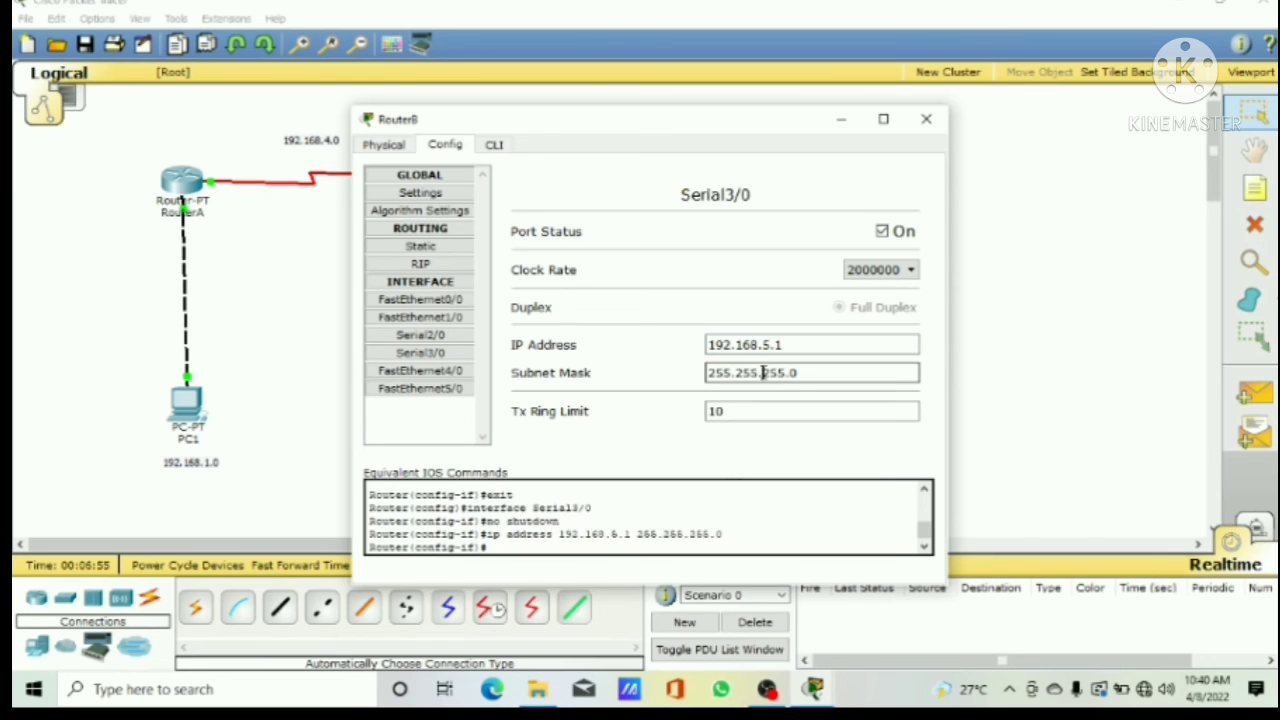
click(926, 120)
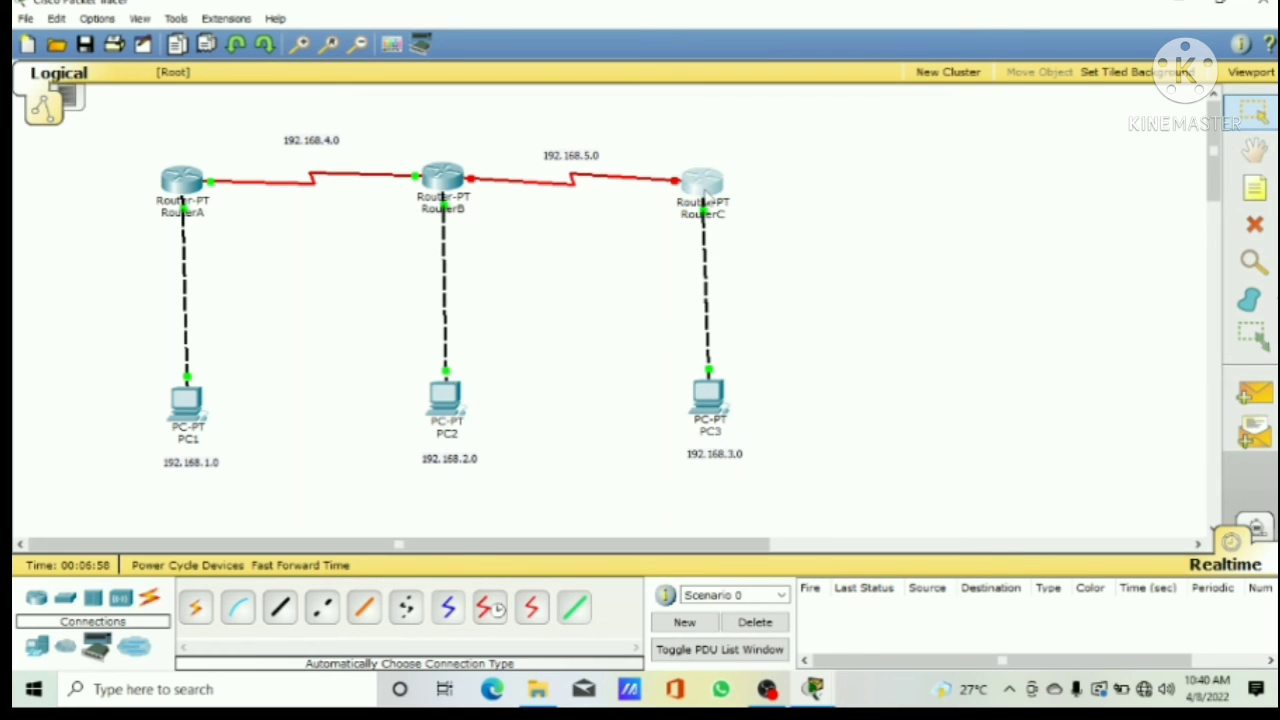
Step: Switch on RouterC's Serial2/0 port and give it IP address 192.168.5.2 with subnet mask 255.255.255.0
click(703, 190)
click(446, 337)
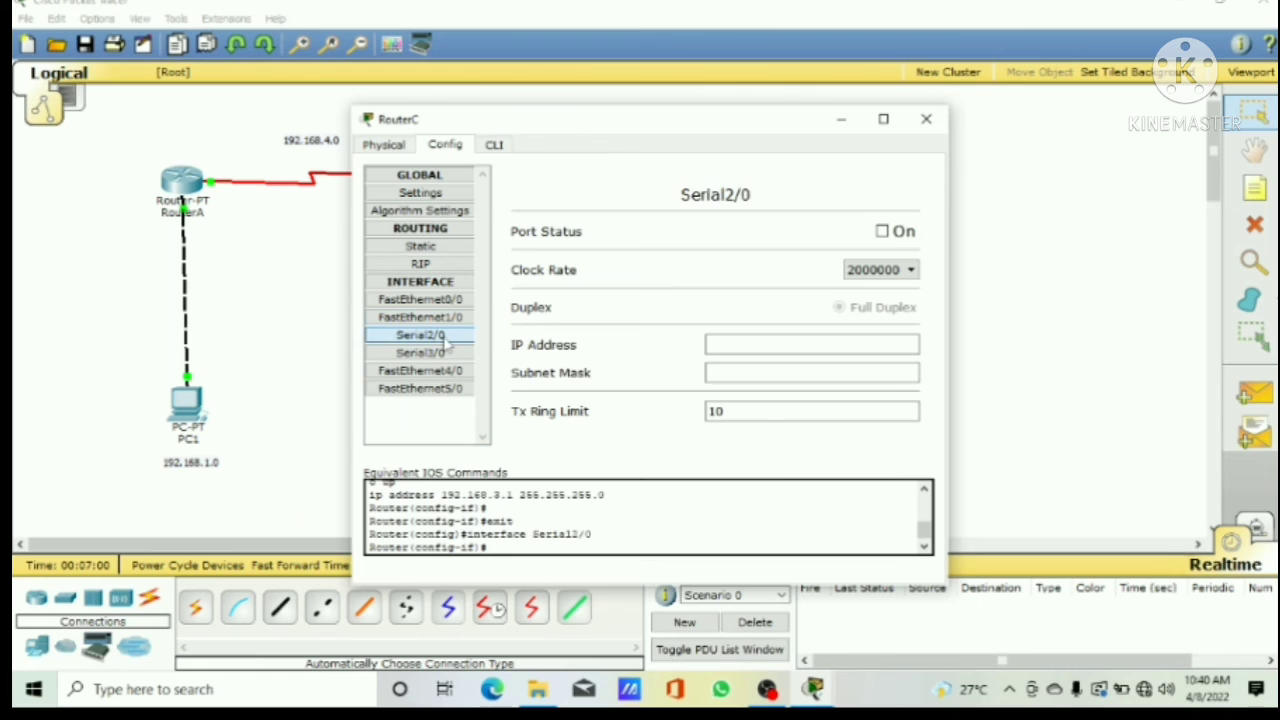
click(896, 236)
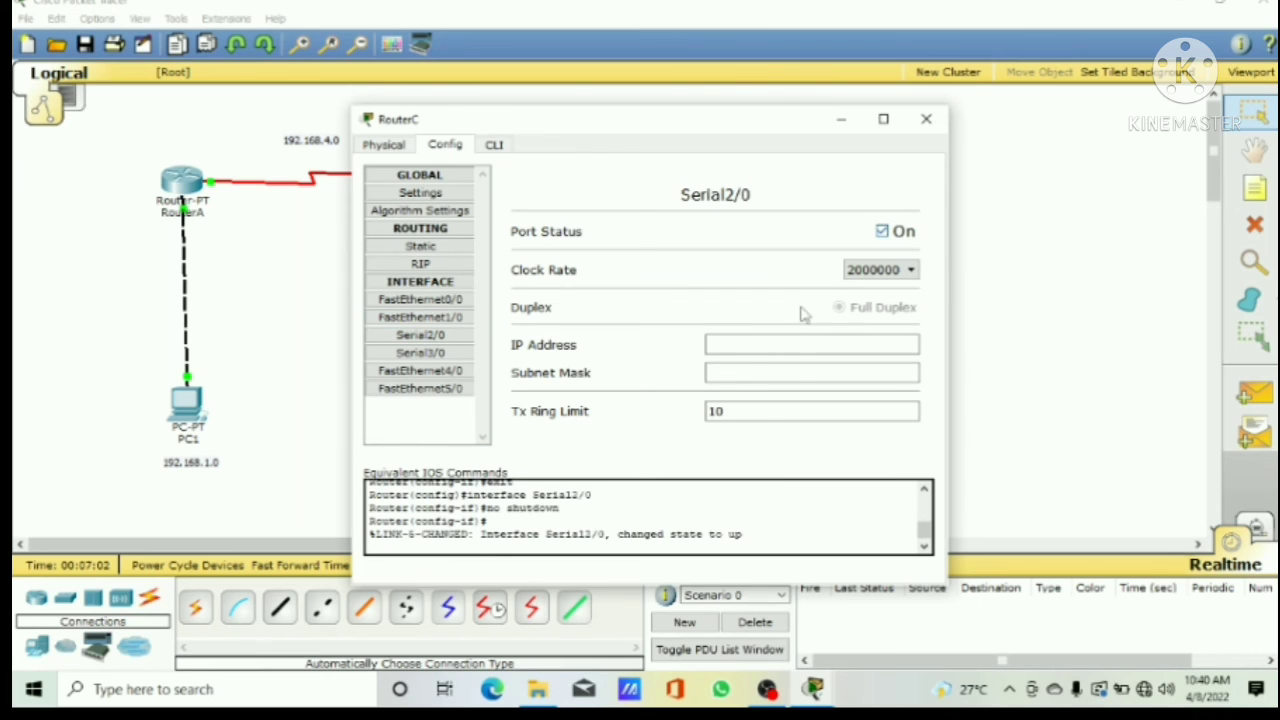
click(765, 347)
text(192)
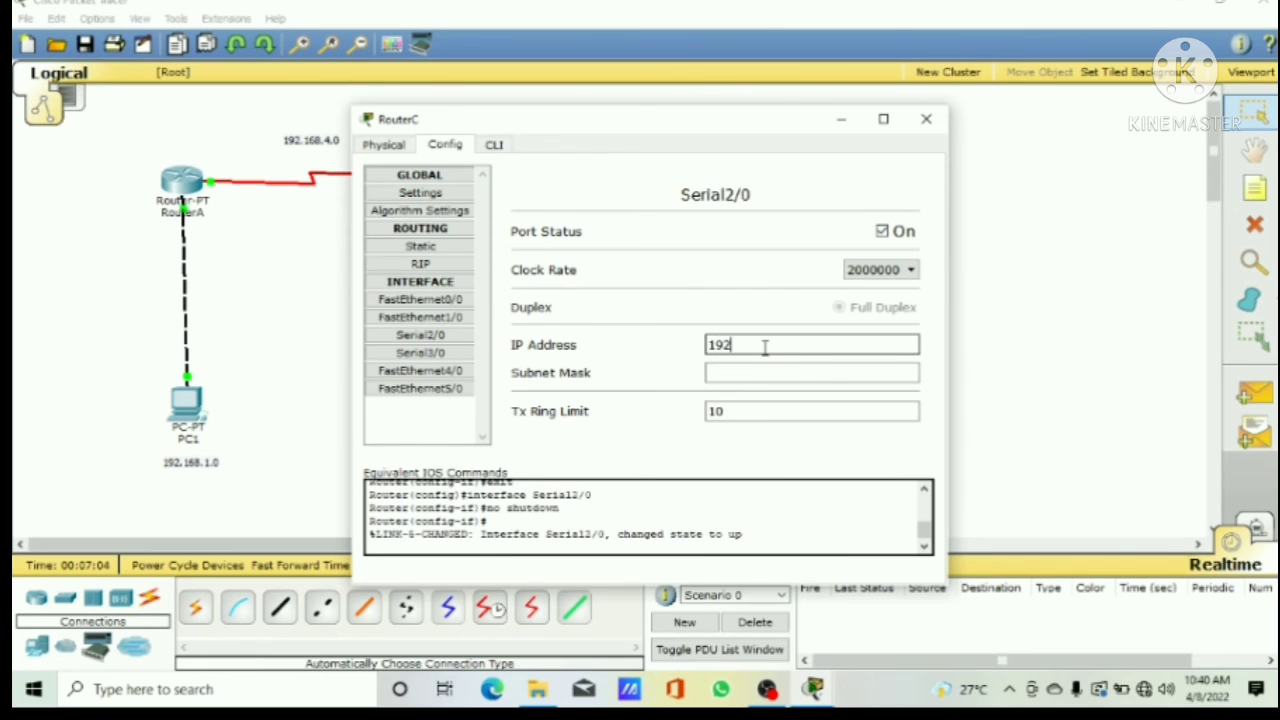
text(.168.5.2)
click(760, 368)
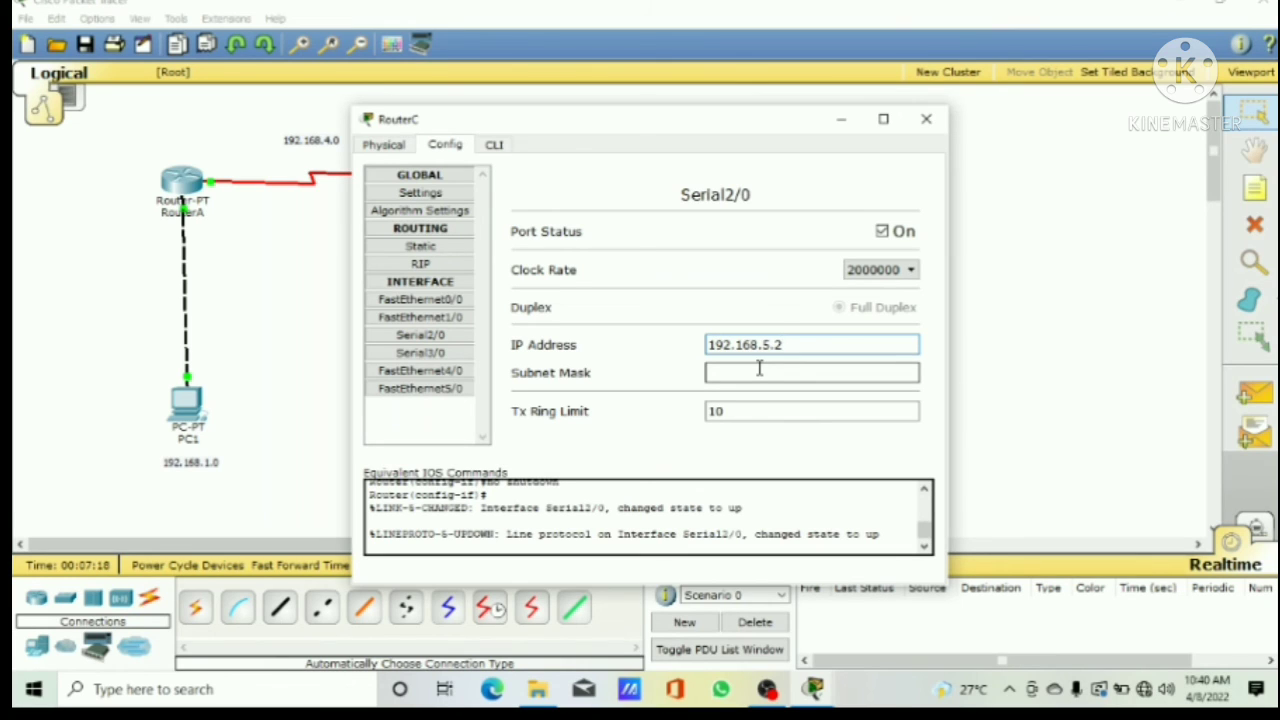
click(760, 368)
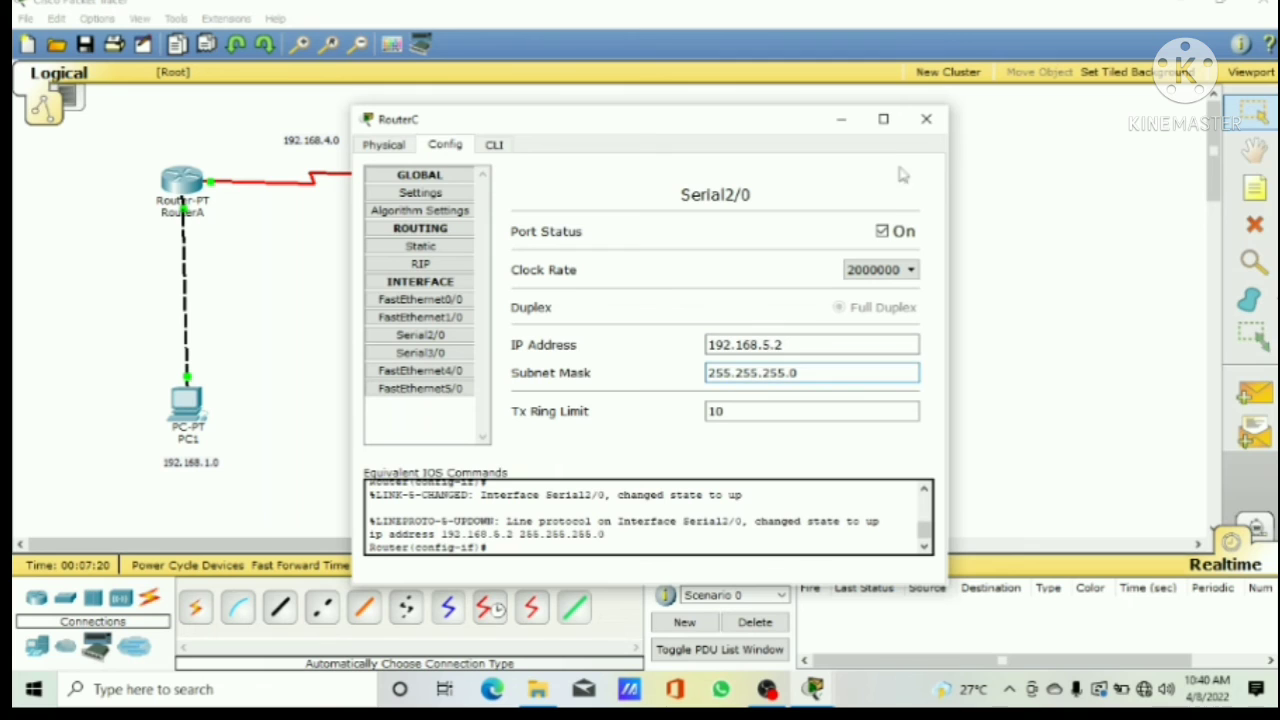
click(926, 119)
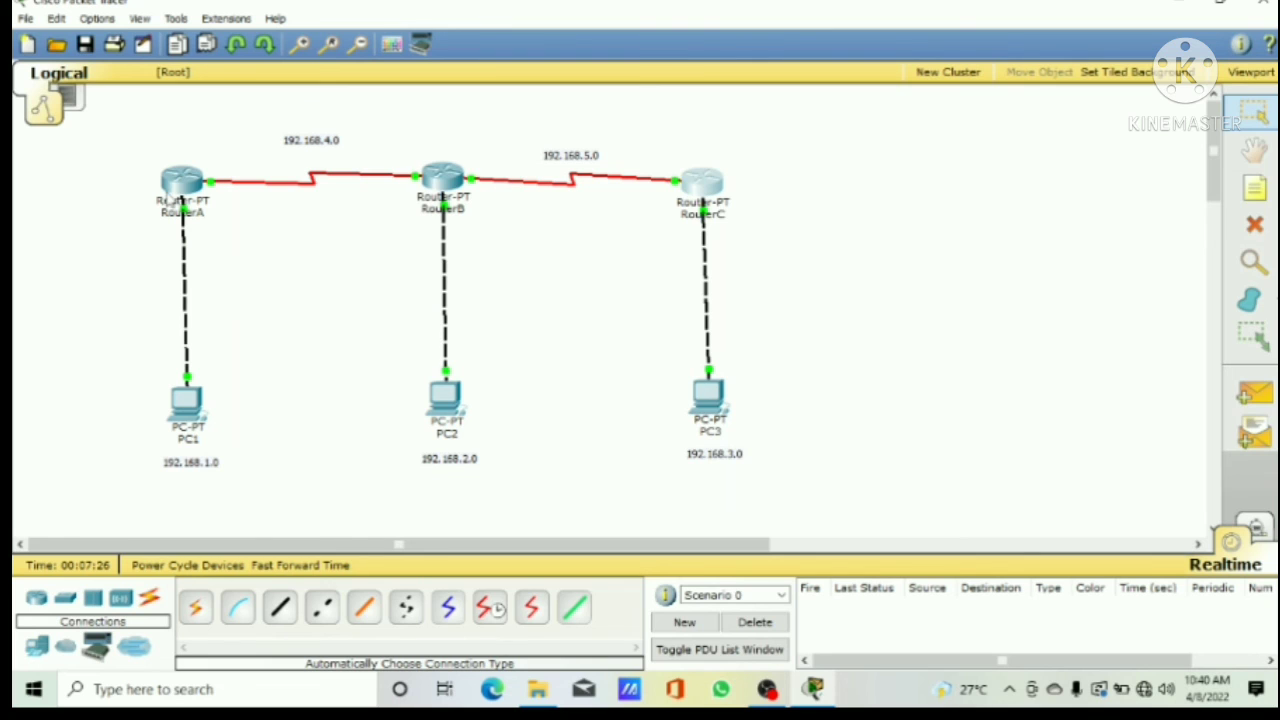
Step: Add networks 192.168.1.0 and 192.168.4.0 to RouterA's RIP routing
mouse_move(182, 185)
click(182, 188)
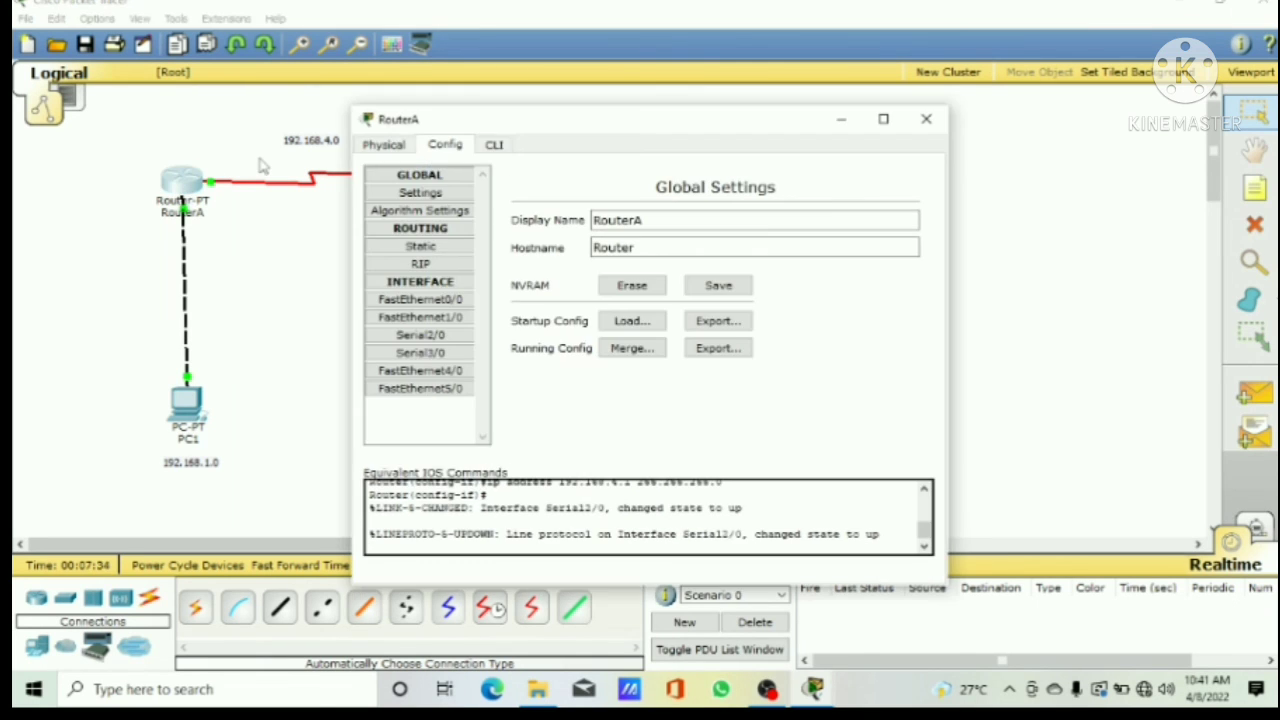
click(421, 264)
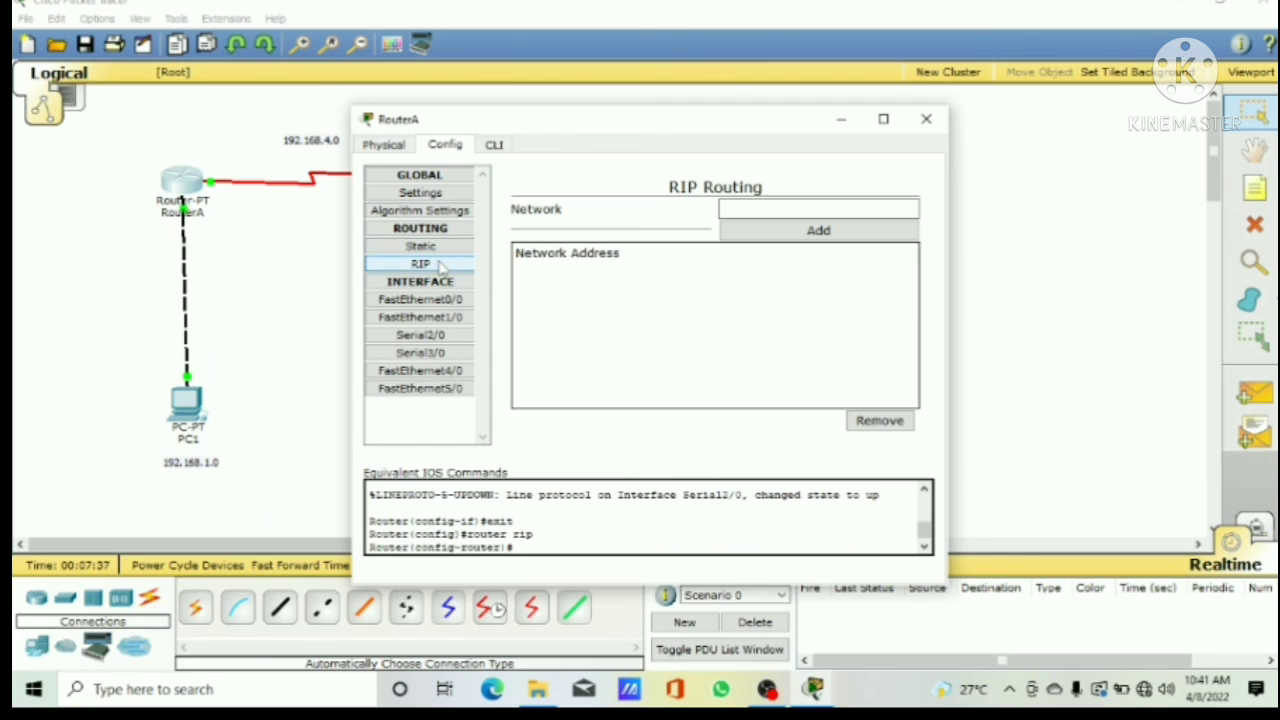
click(840, 210)
text(192.168.1.0)
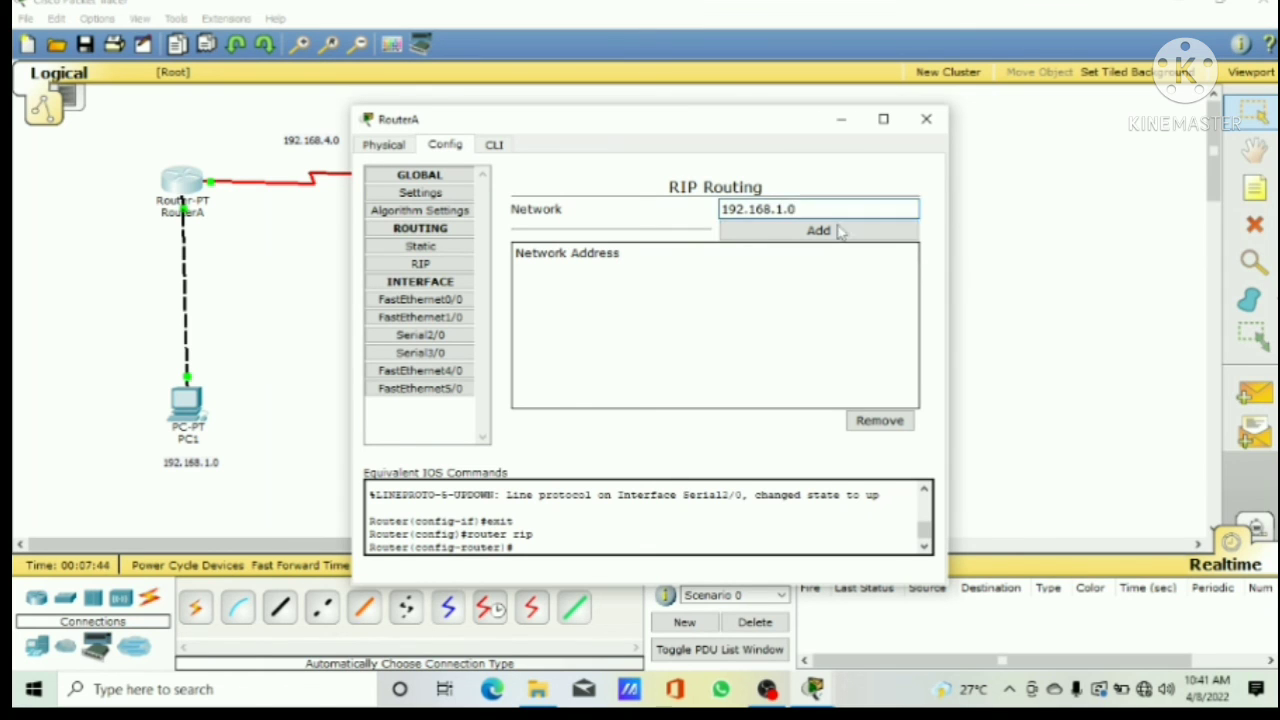
click(834, 232)
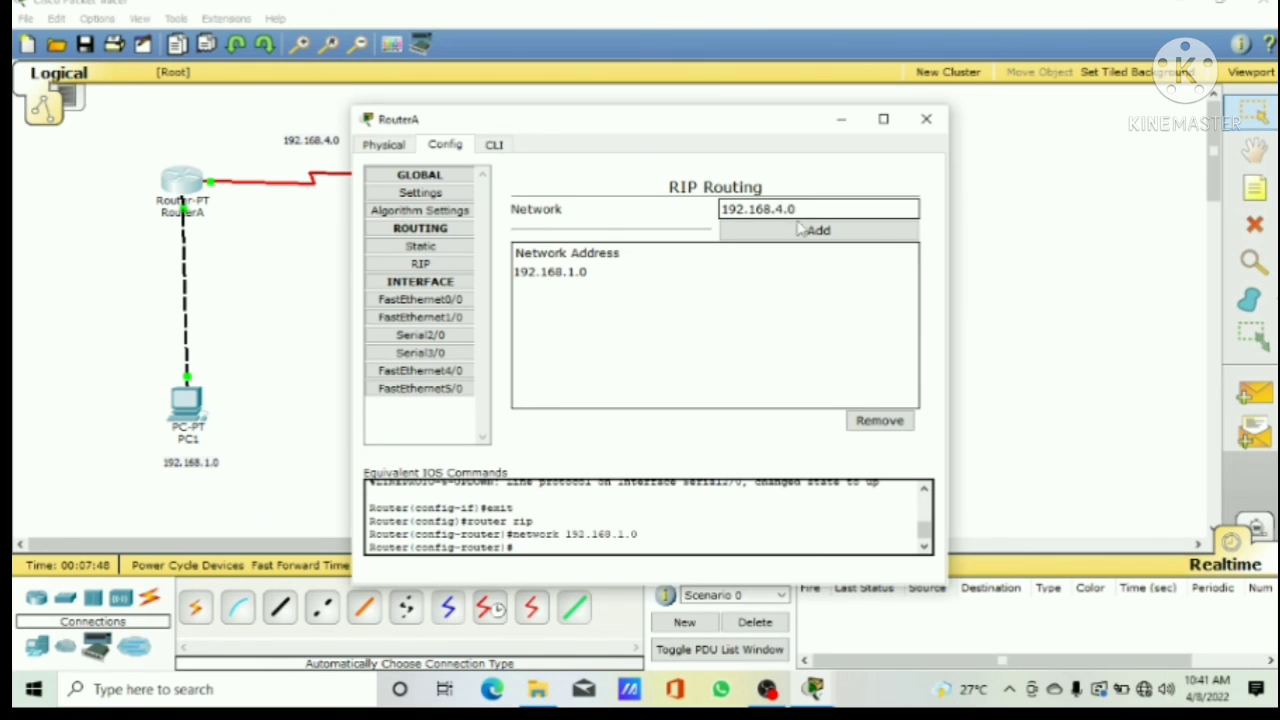
click(805, 231)
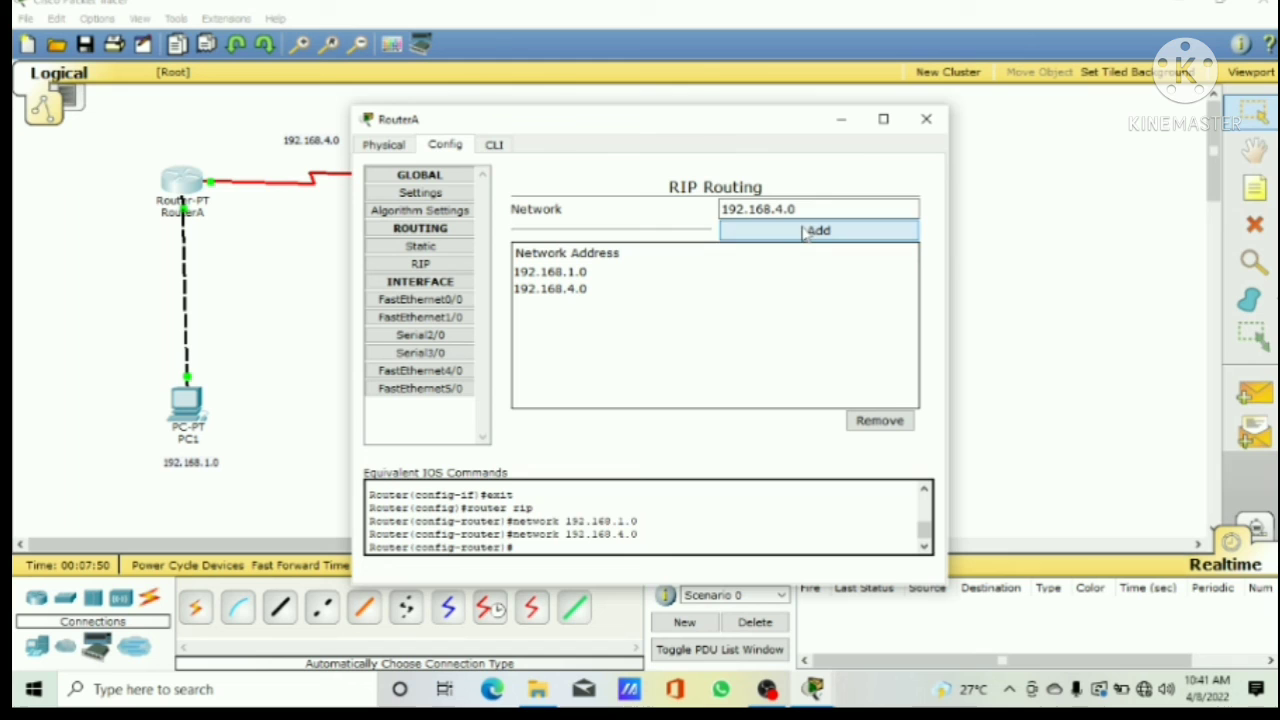
click(926, 119)
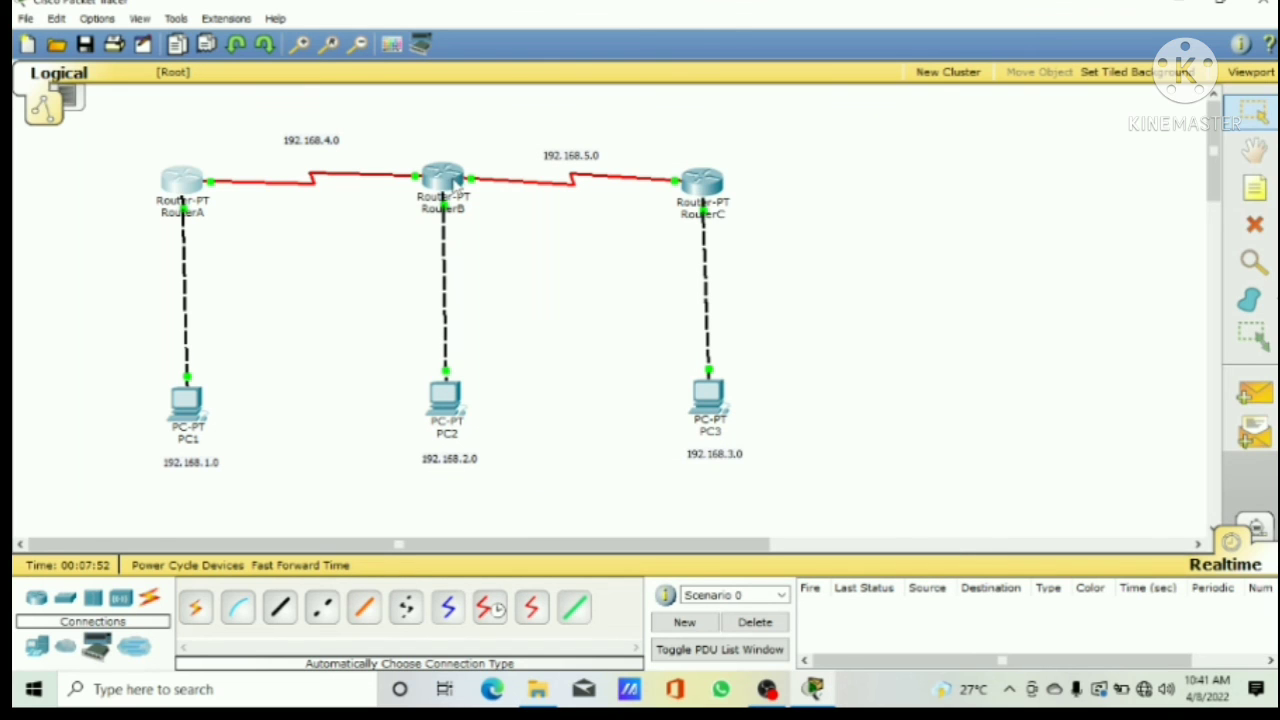
Step: Add networks 192.168.2.0, 192.168.4.0 and 192.168.5.0 to RouterB's RIP routing
click(456, 186)
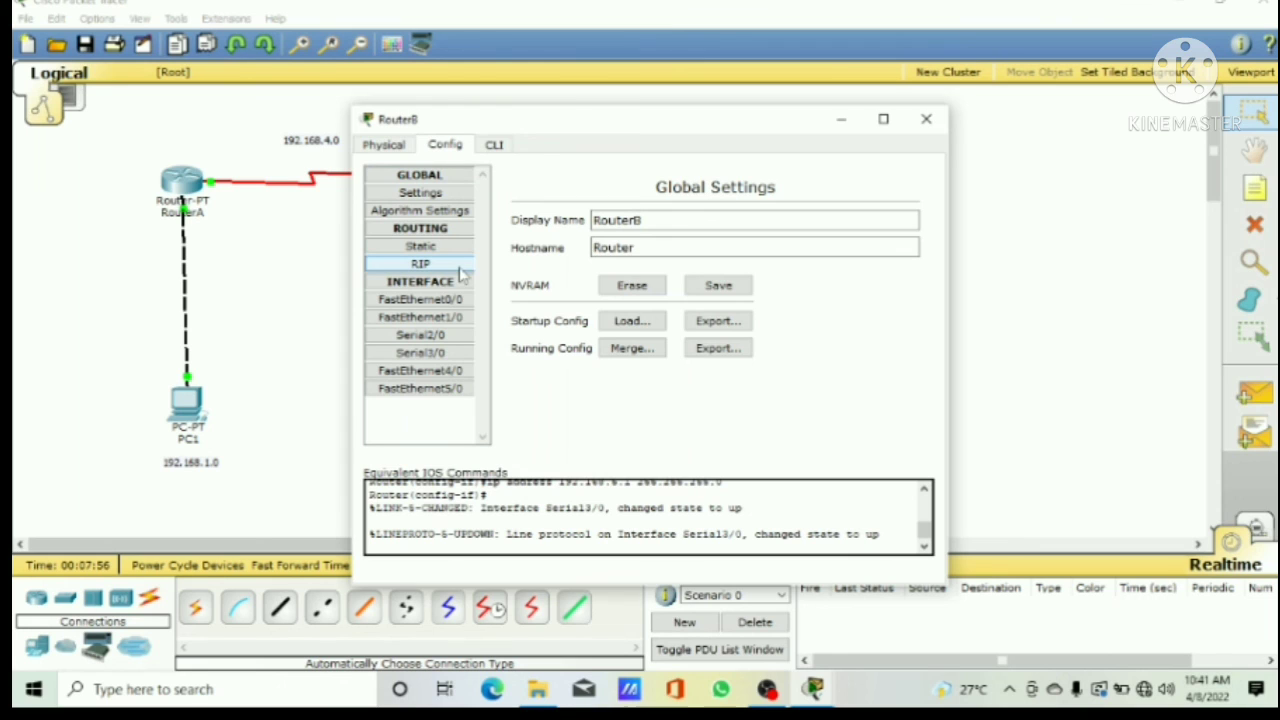
click(421, 264)
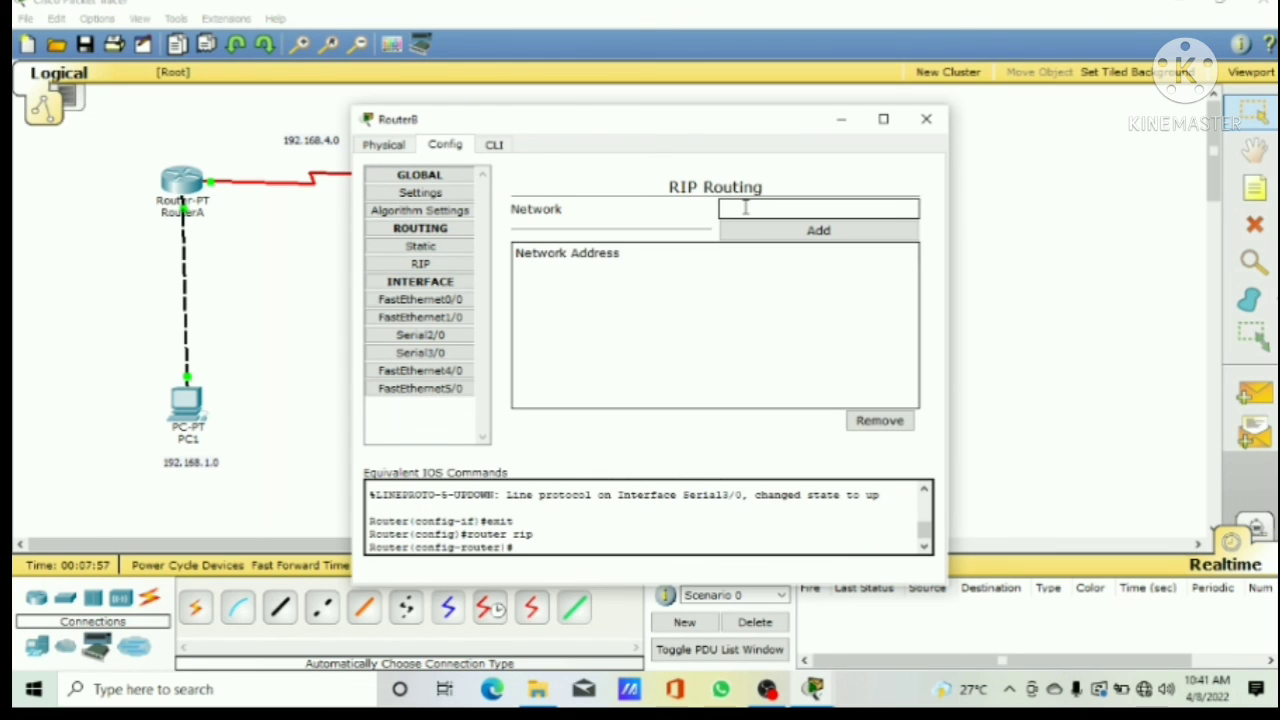
text(192.168.2.0)
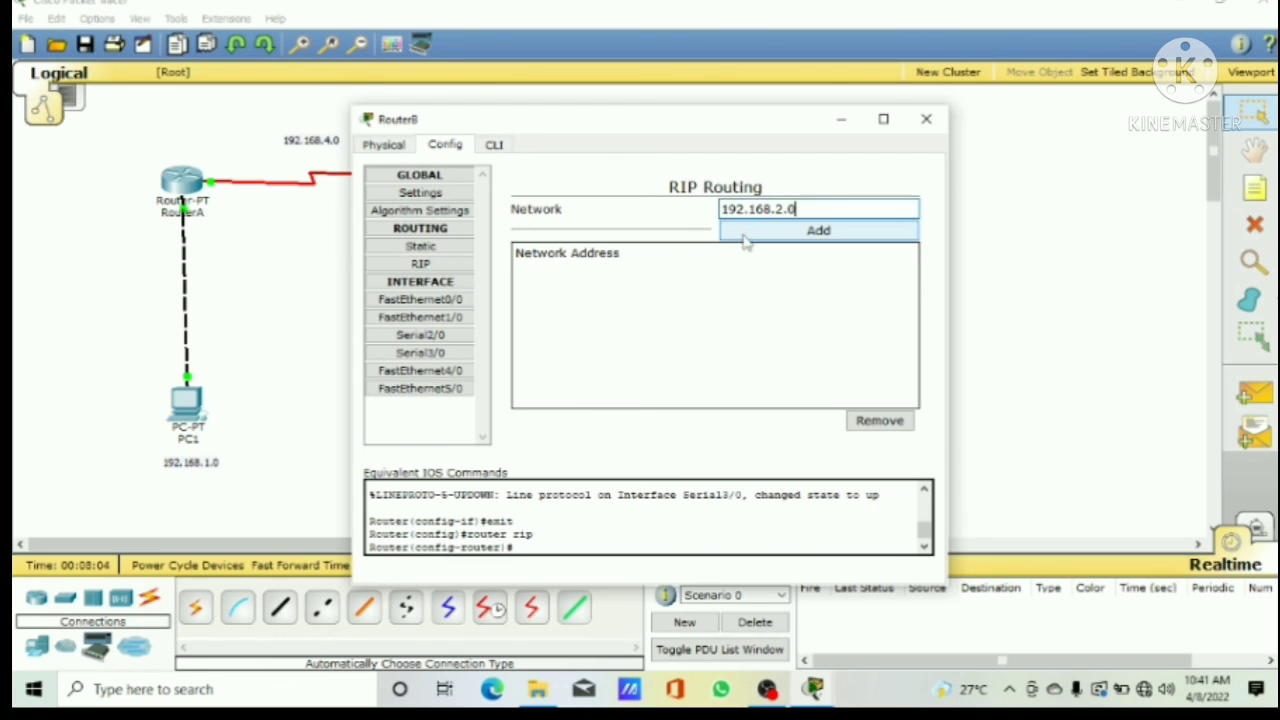
click(748, 238)
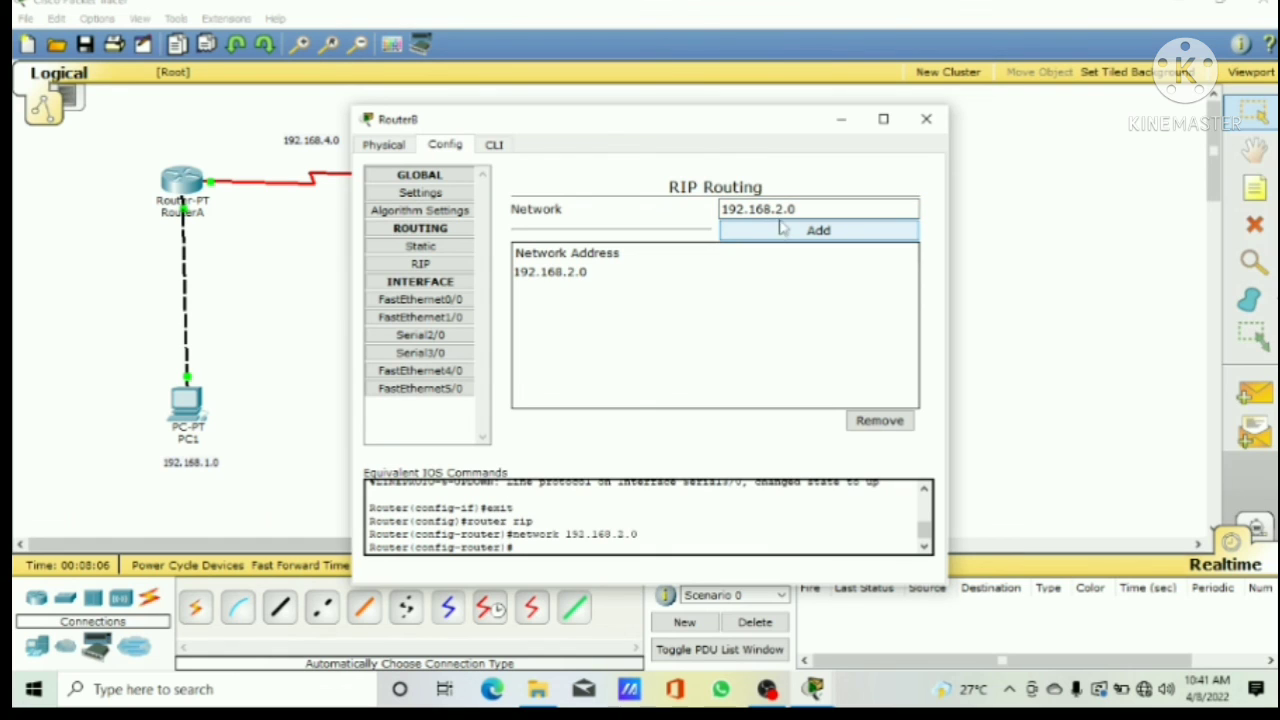
click(783, 212)
key(BackSpace)
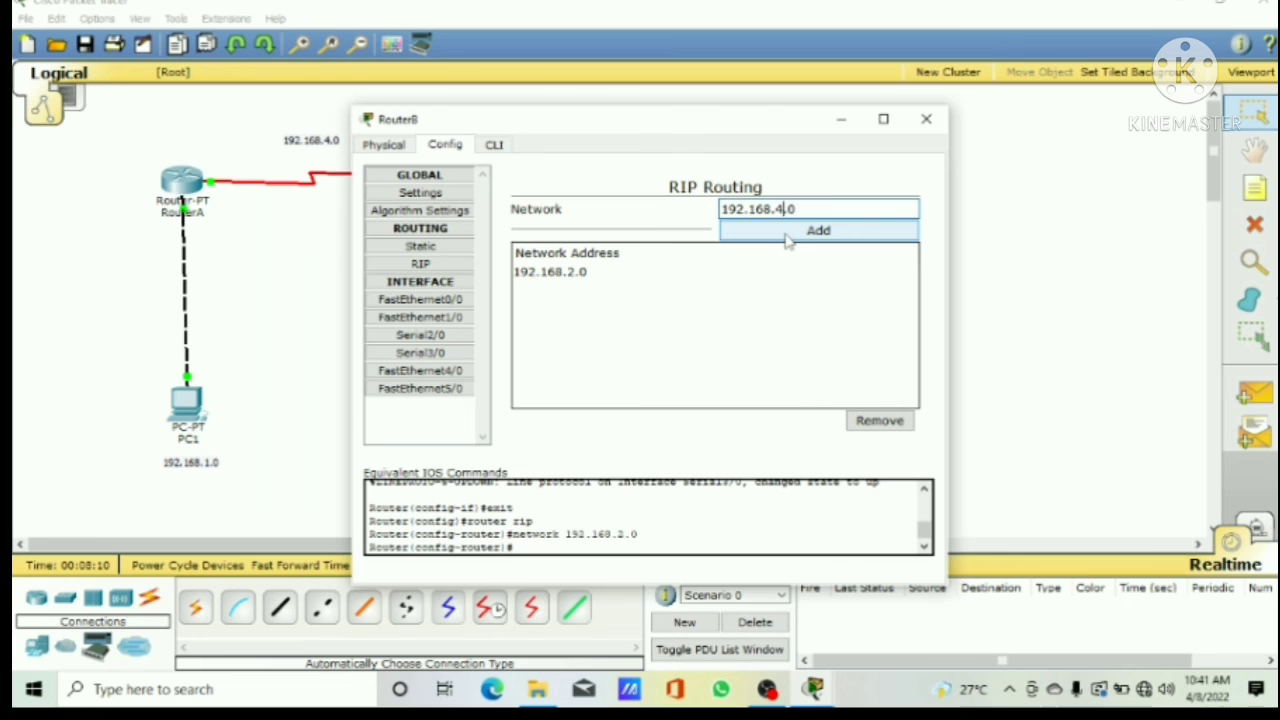
click(787, 236)
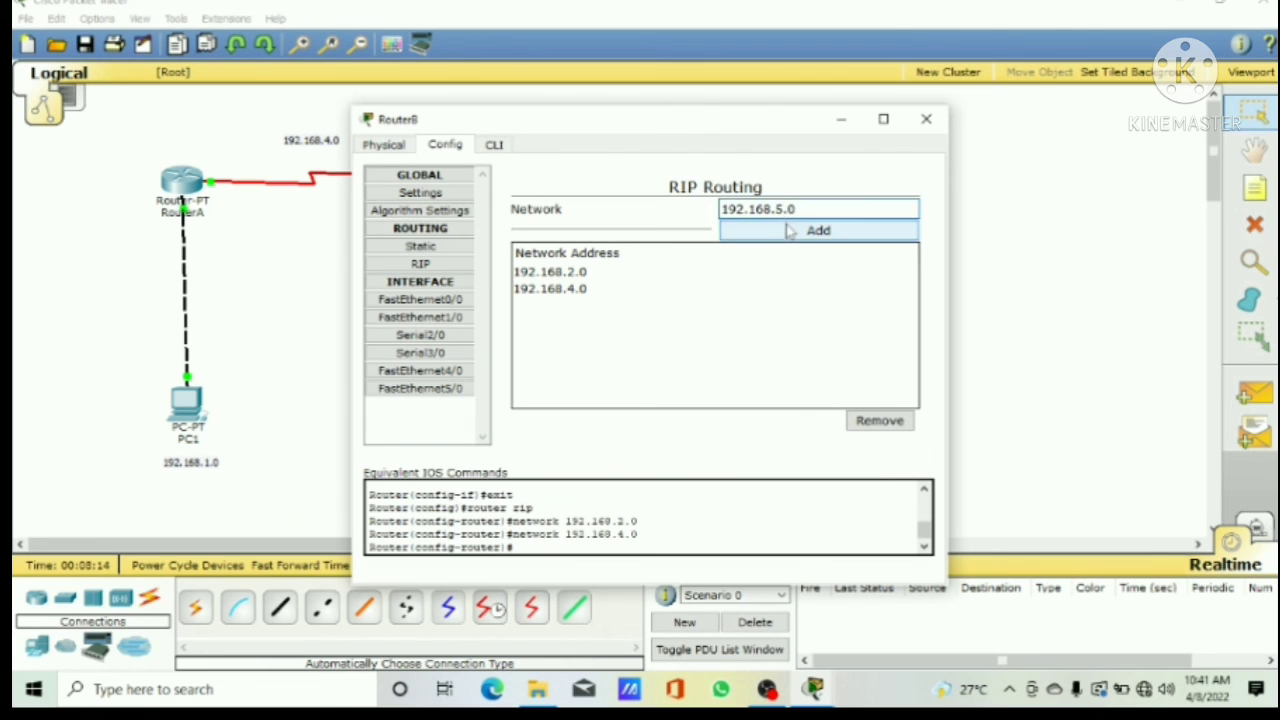
click(786, 231)
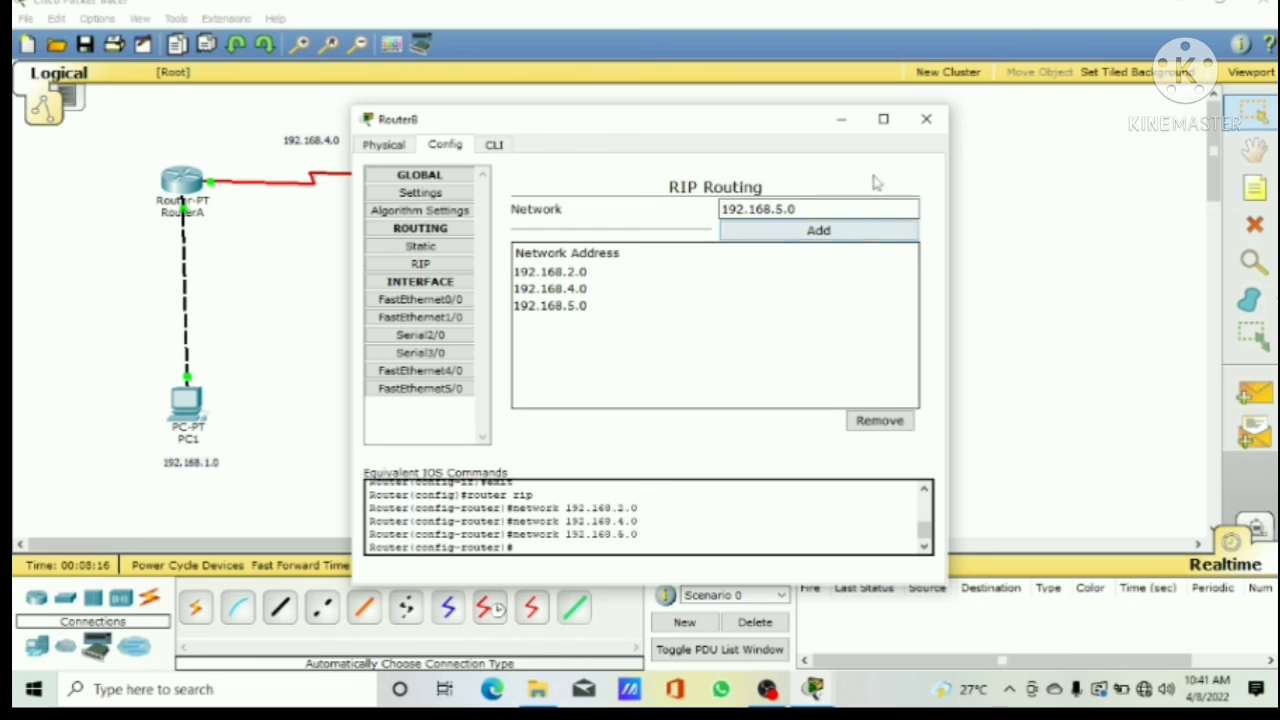
click(926, 119)
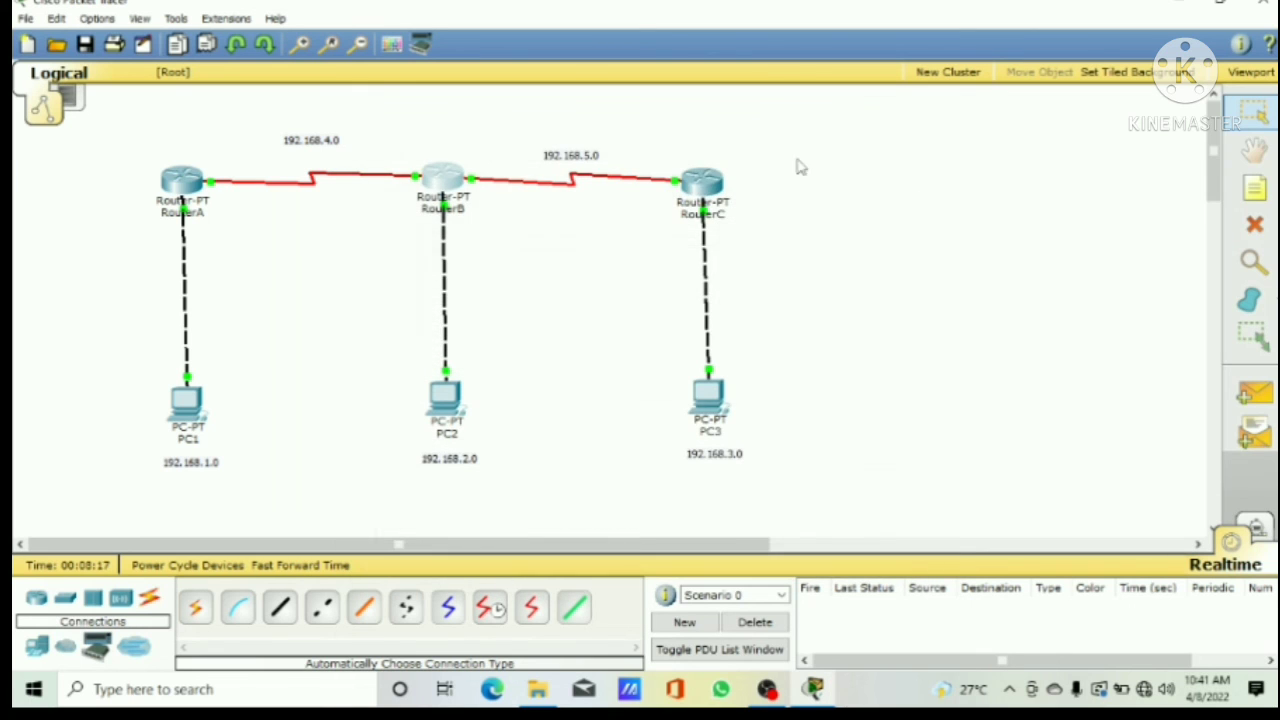
Step: Add networks 192.168.3.0 and 192.168.5.0 to RouterC's RIP routing
click(717, 183)
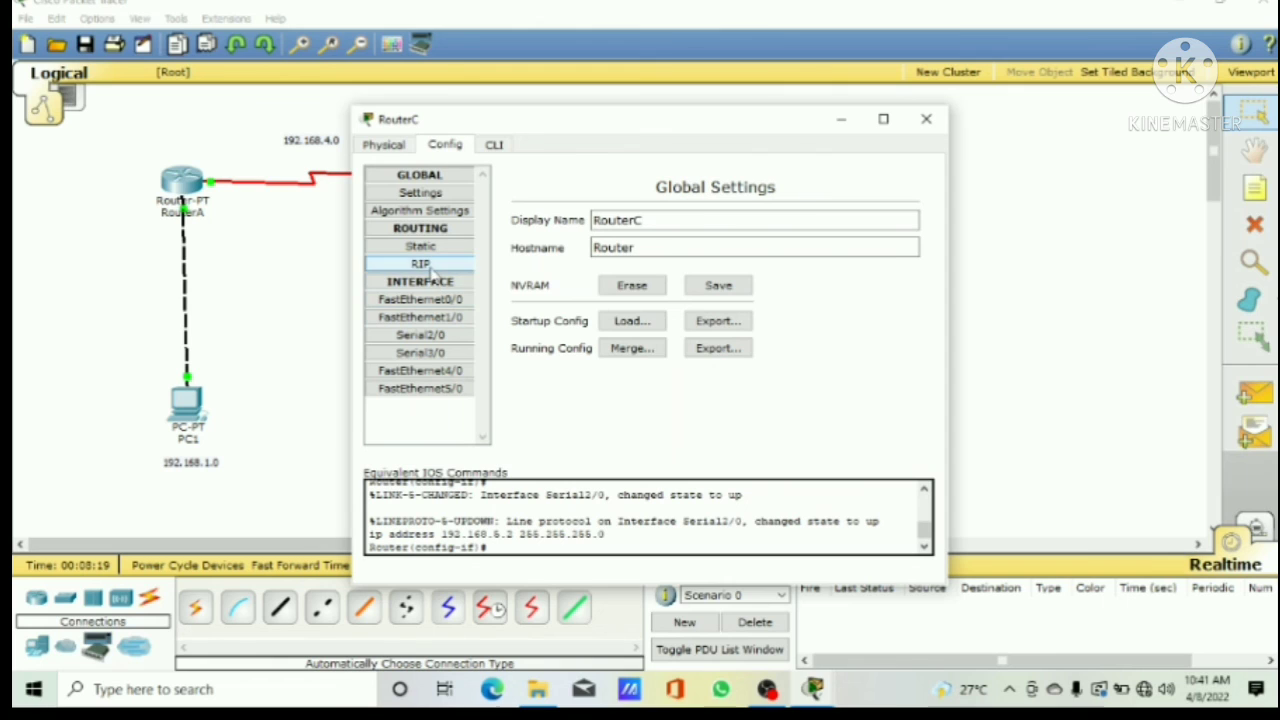
click(421, 264)
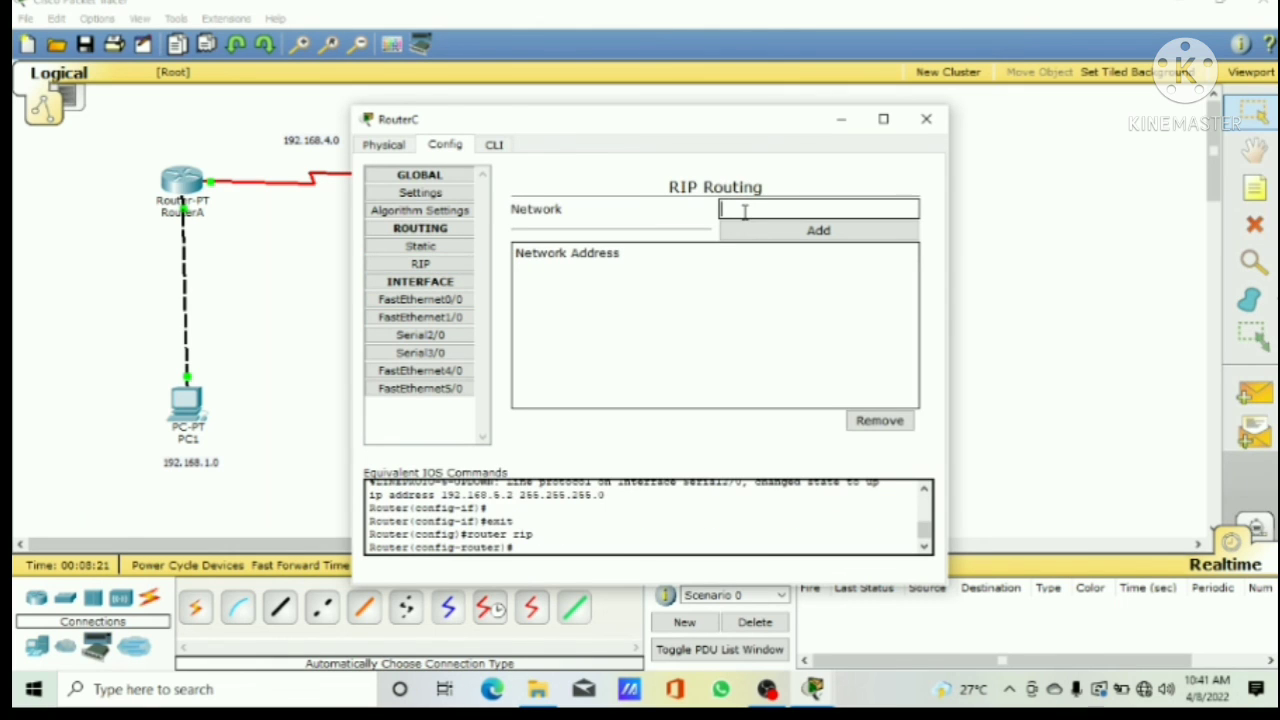
click(745, 211)
text(192.168.3.0)
click(758, 232)
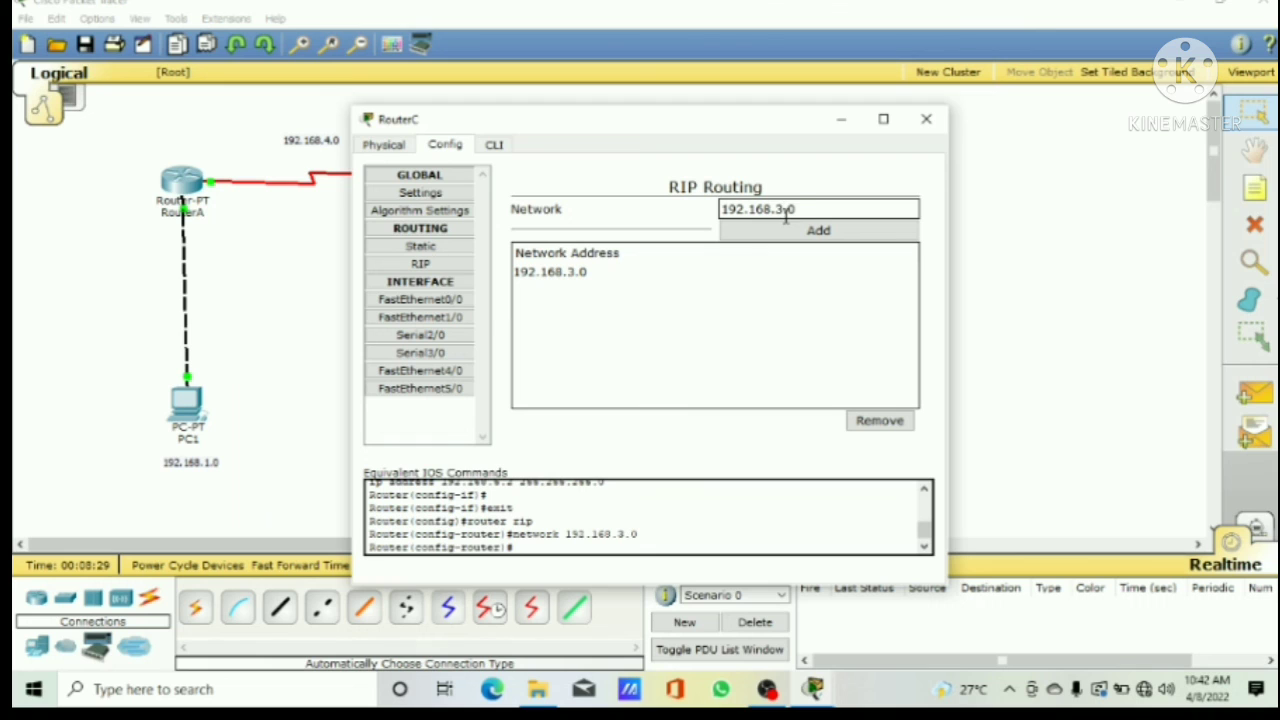
click(787, 212)
key(BackSpace)
key(BackSpace)
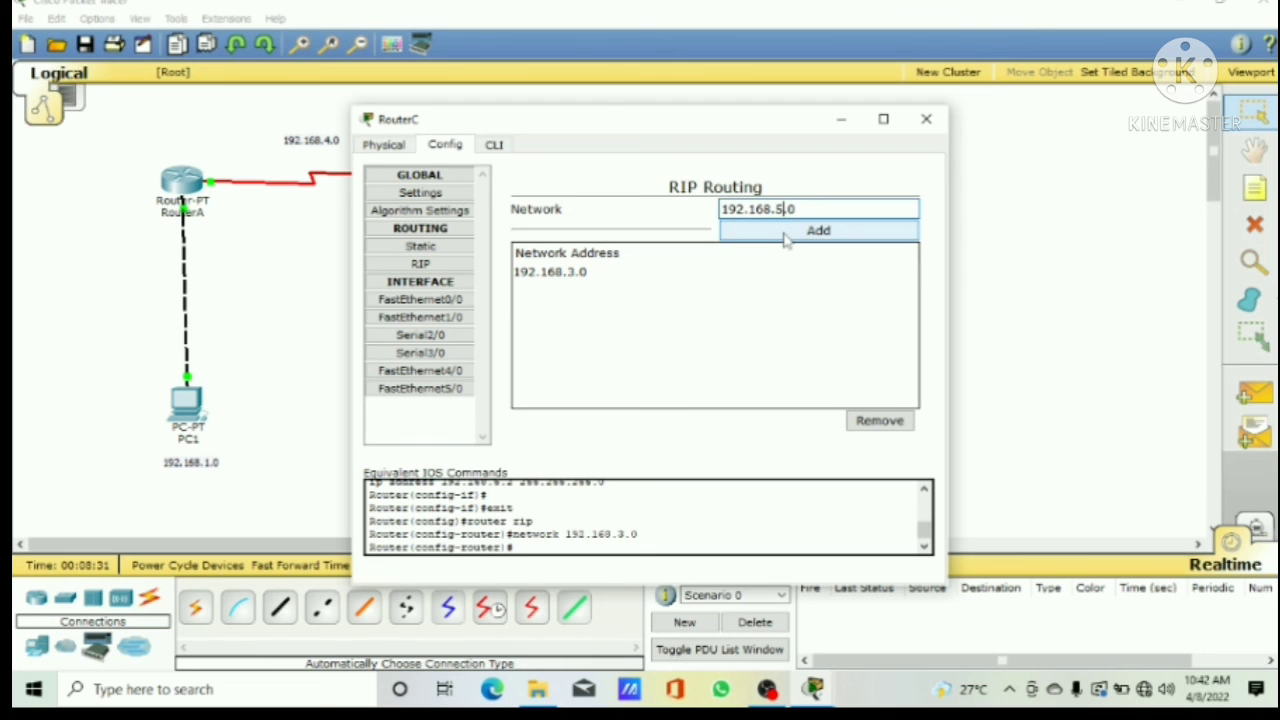
click(818, 231)
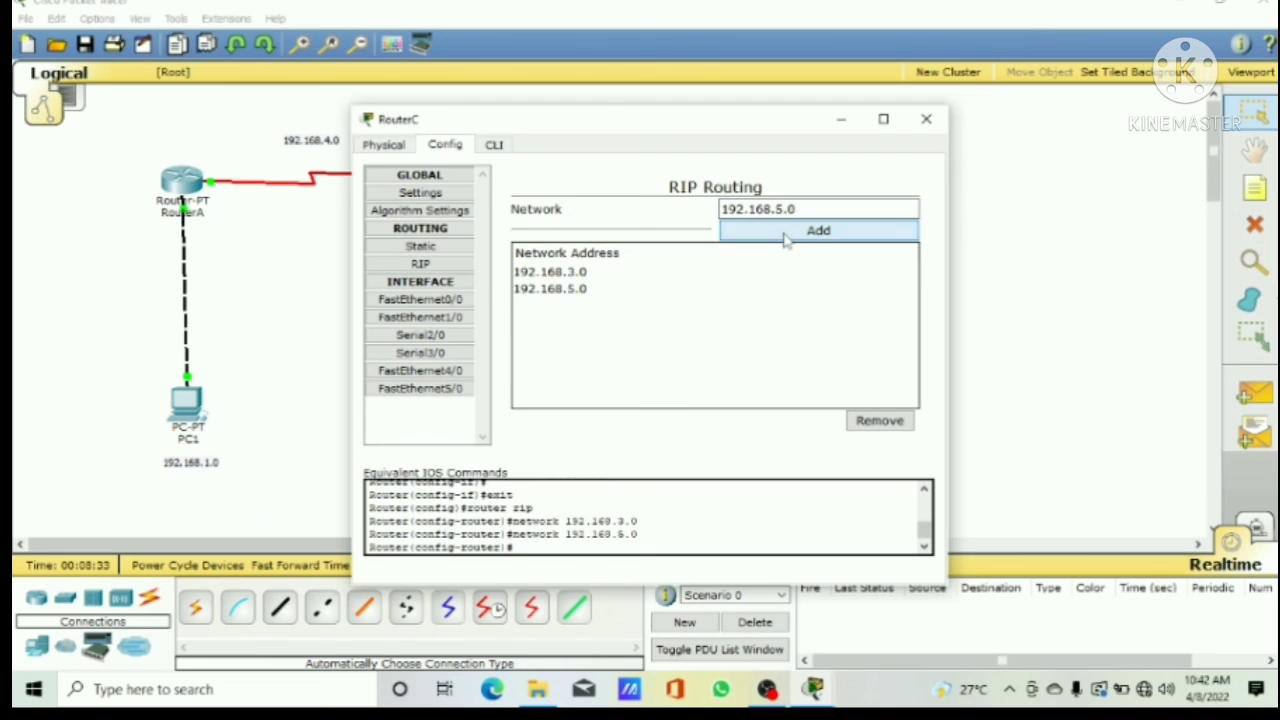
click(926, 119)
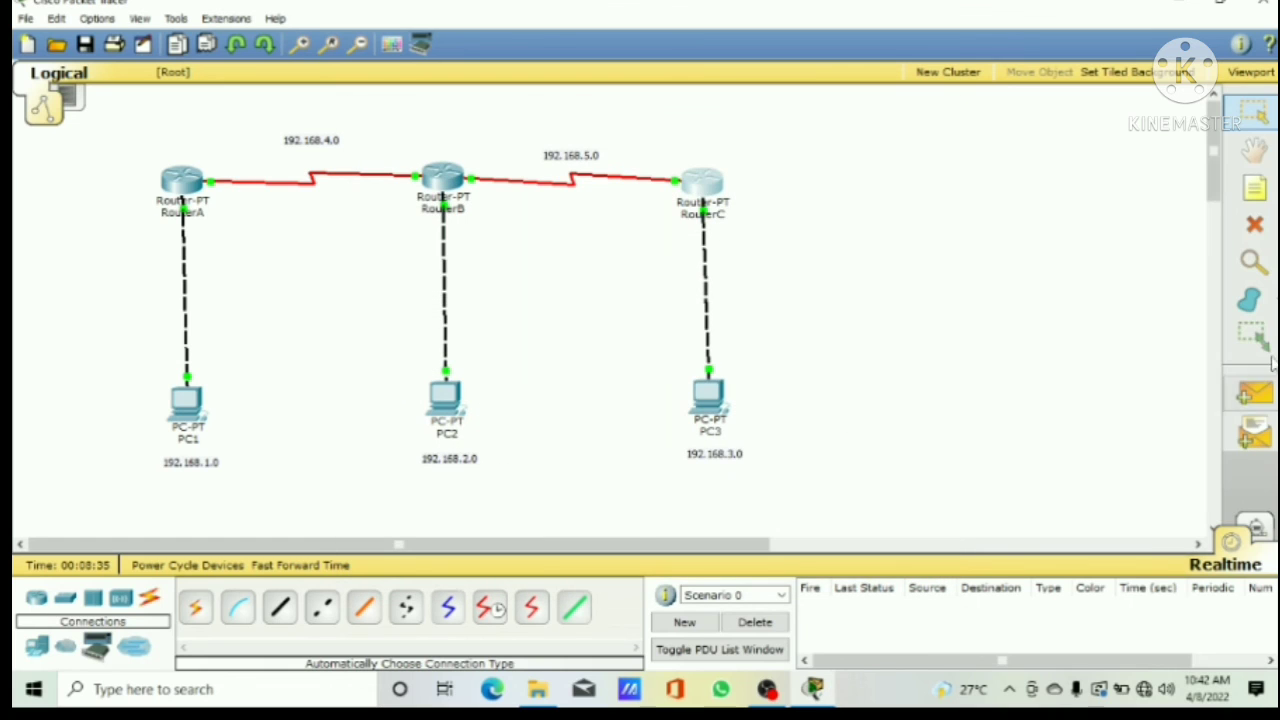
Step: Test connectivity with a simple PDU from PC3 to PC2, and delete the test scenario
click(1262, 396)
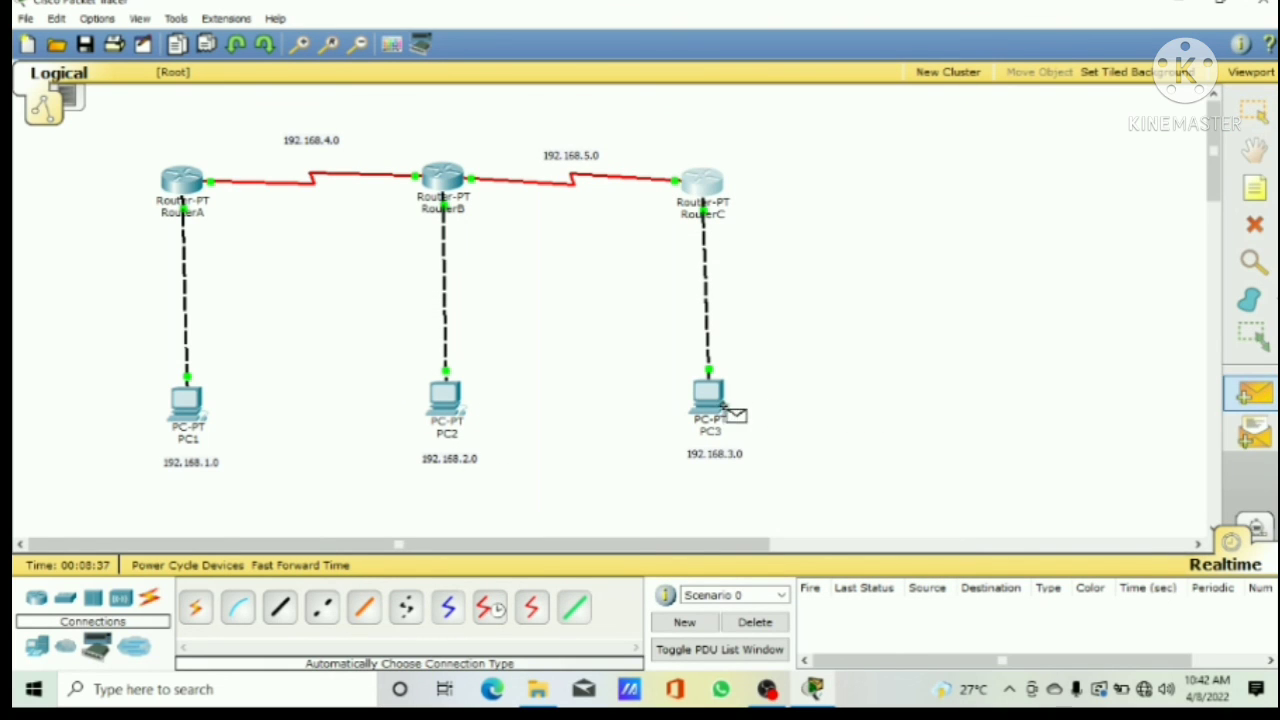
click(712, 396)
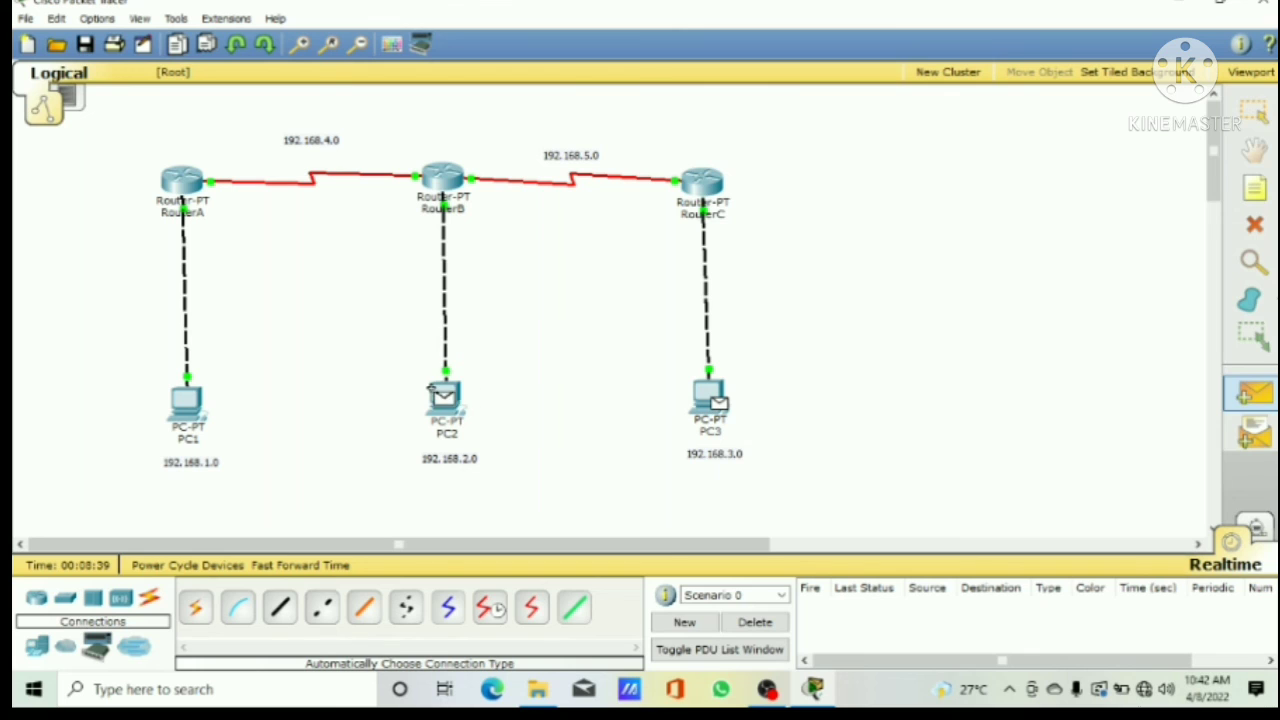
click(440, 396)
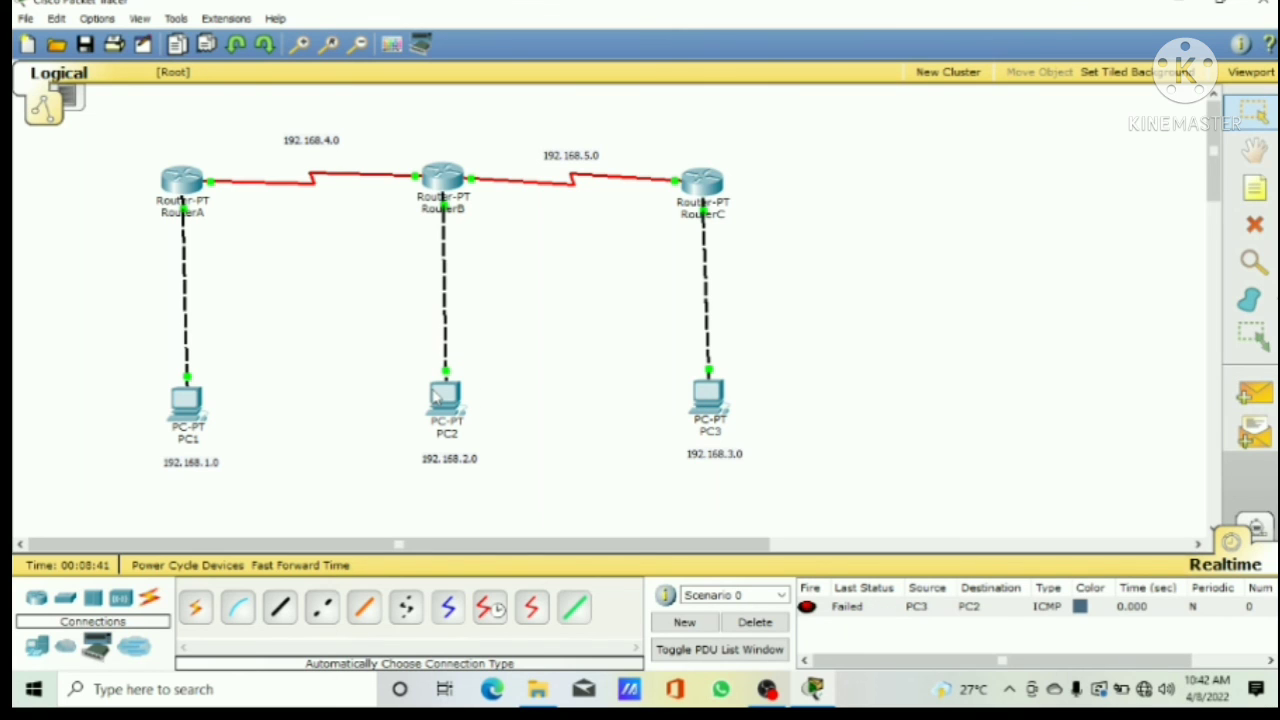
click(782, 624)
Step: Test connectivity with simple PDUs from PC1 to PC2, PC2 to PC3 and PC3 to PC1, and delete the test scenario
click(1256, 396)
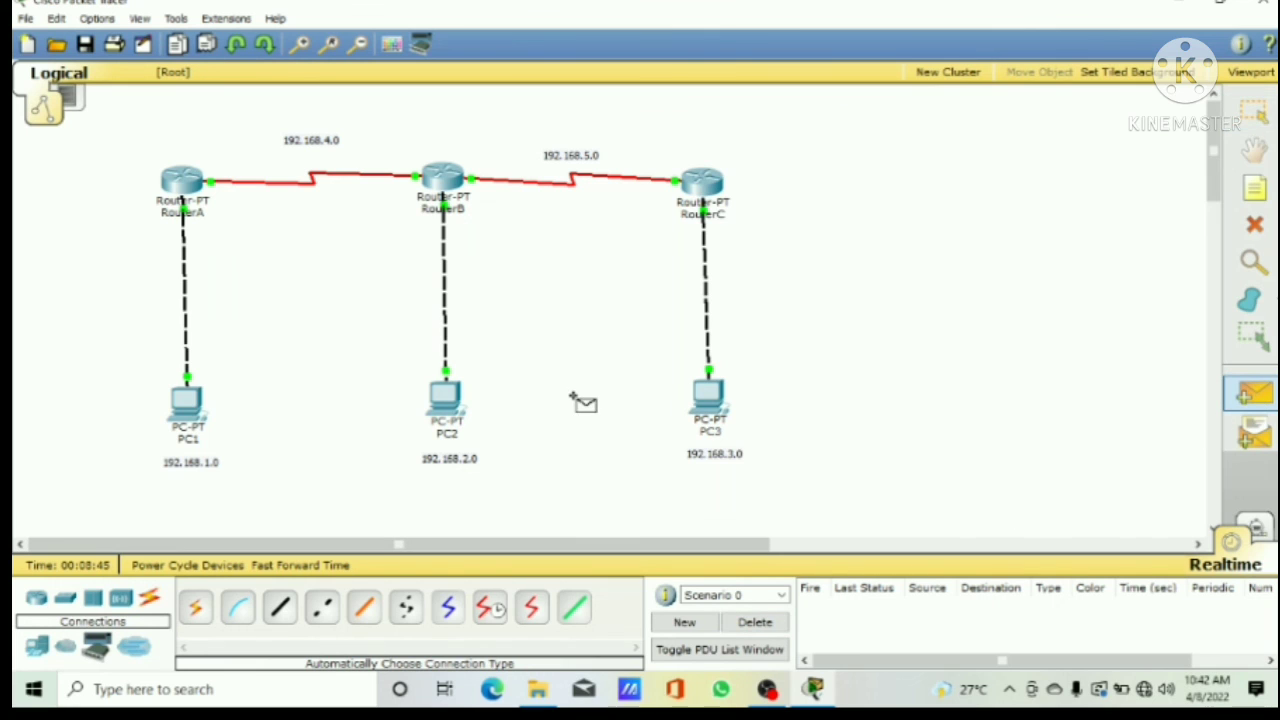
click(180, 401)
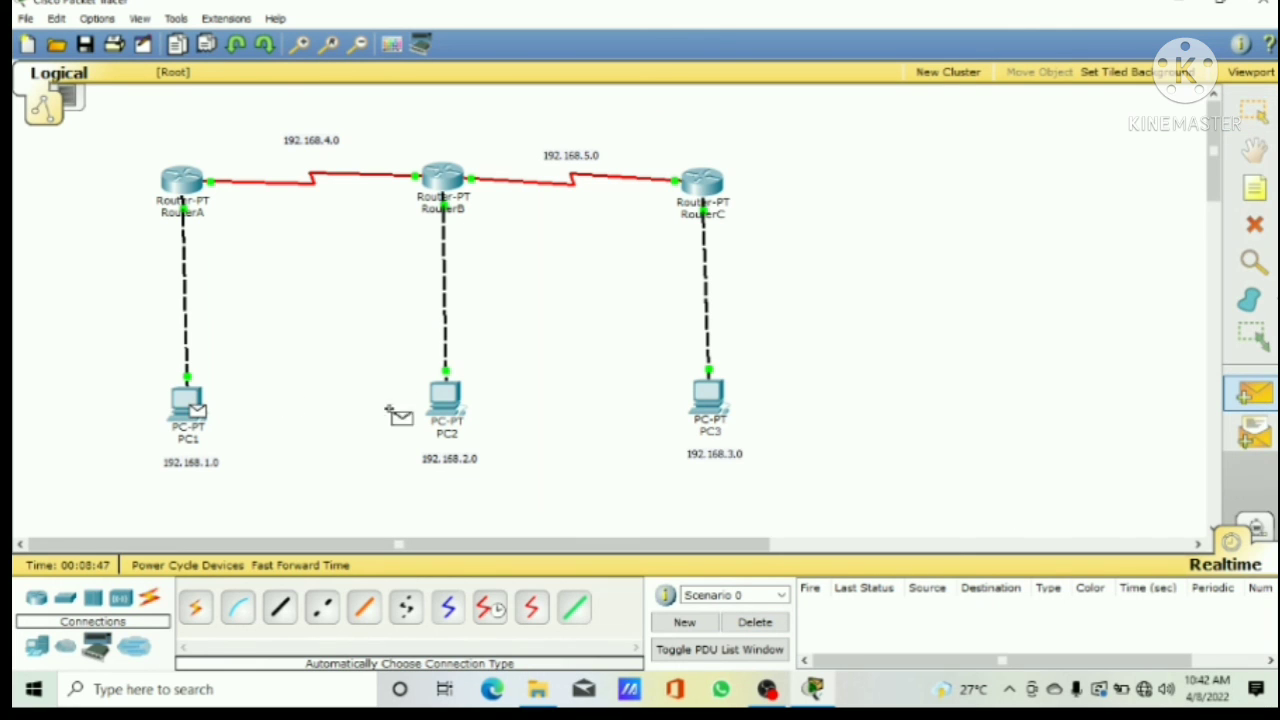
click(441, 395)
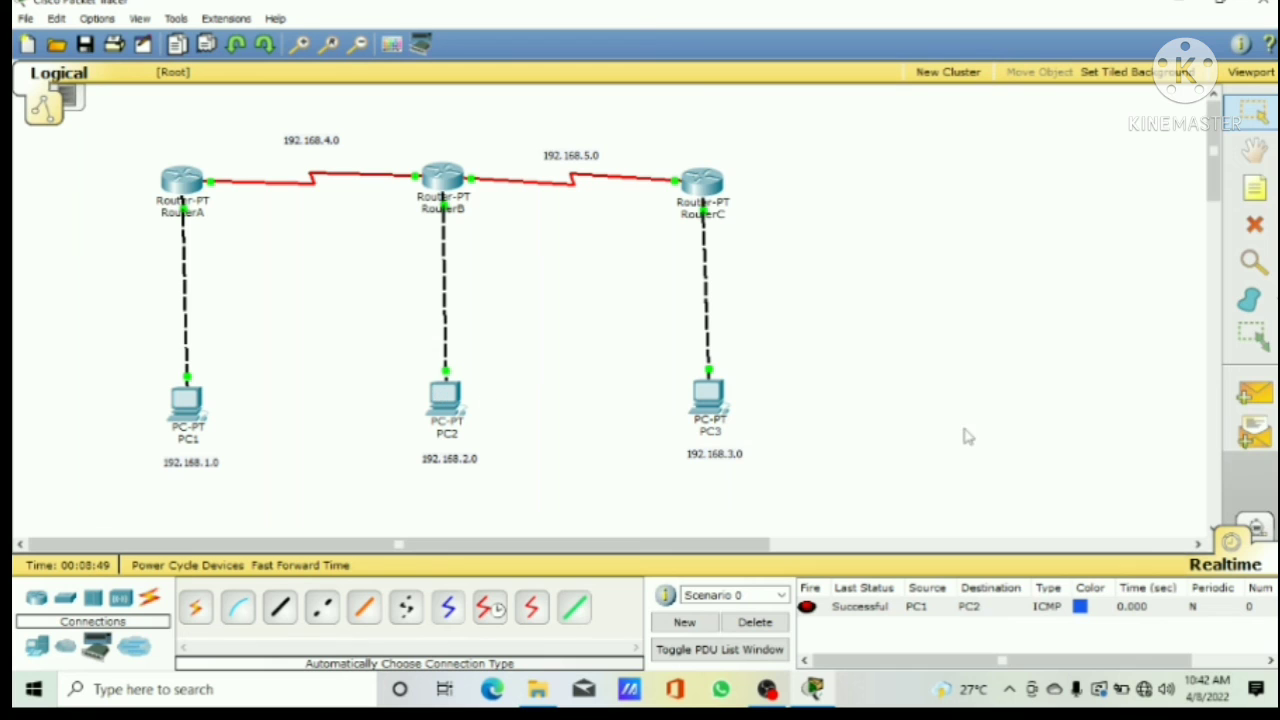
click(1254, 394)
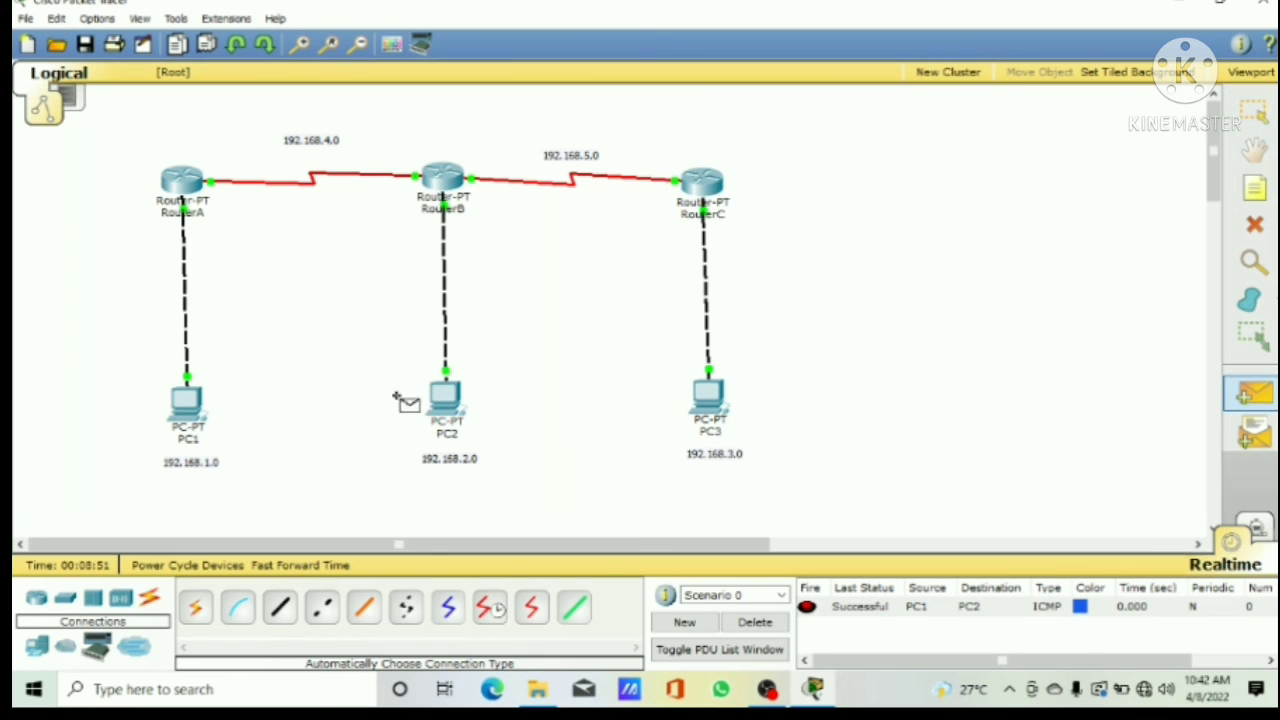
click(440, 386)
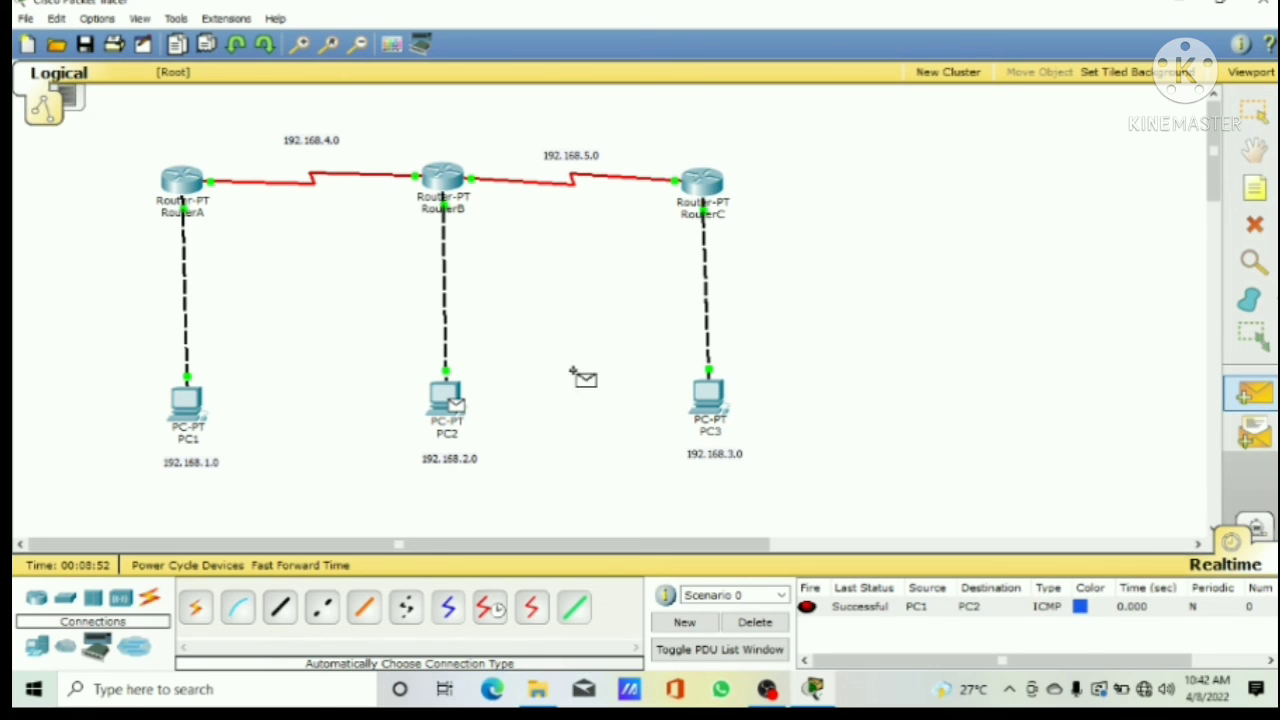
click(704, 392)
click(1256, 396)
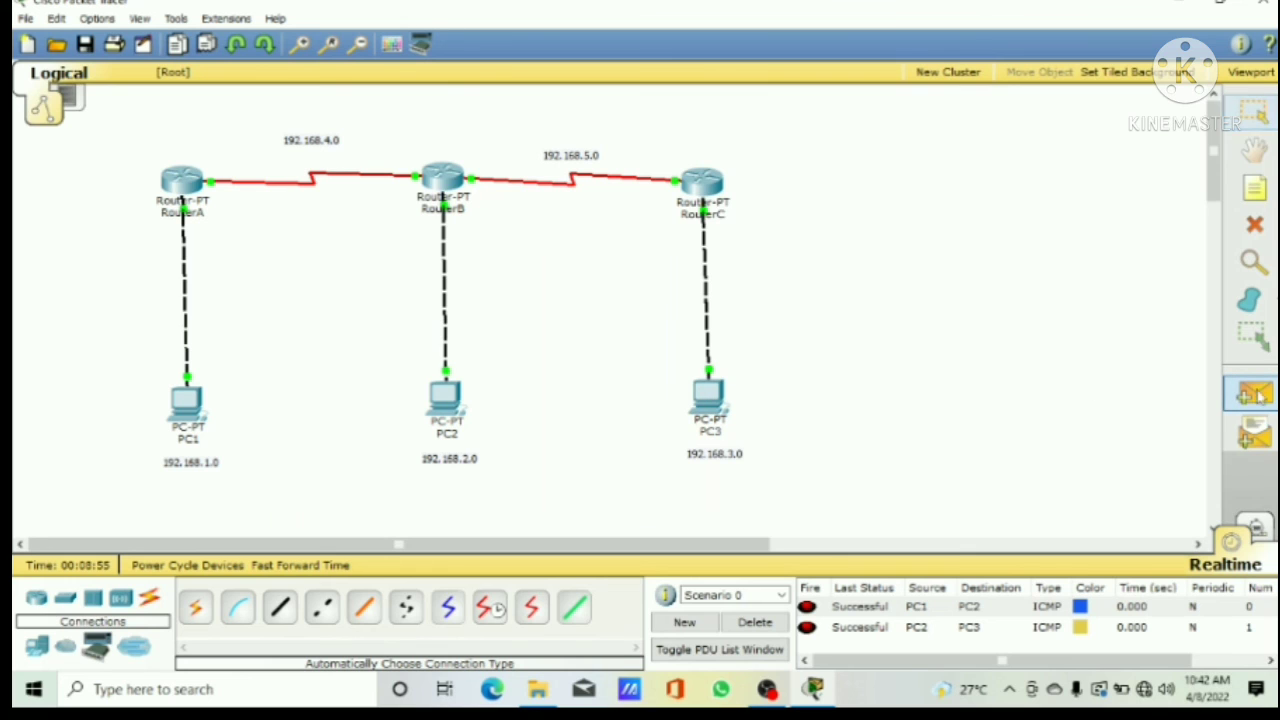
click(704, 386)
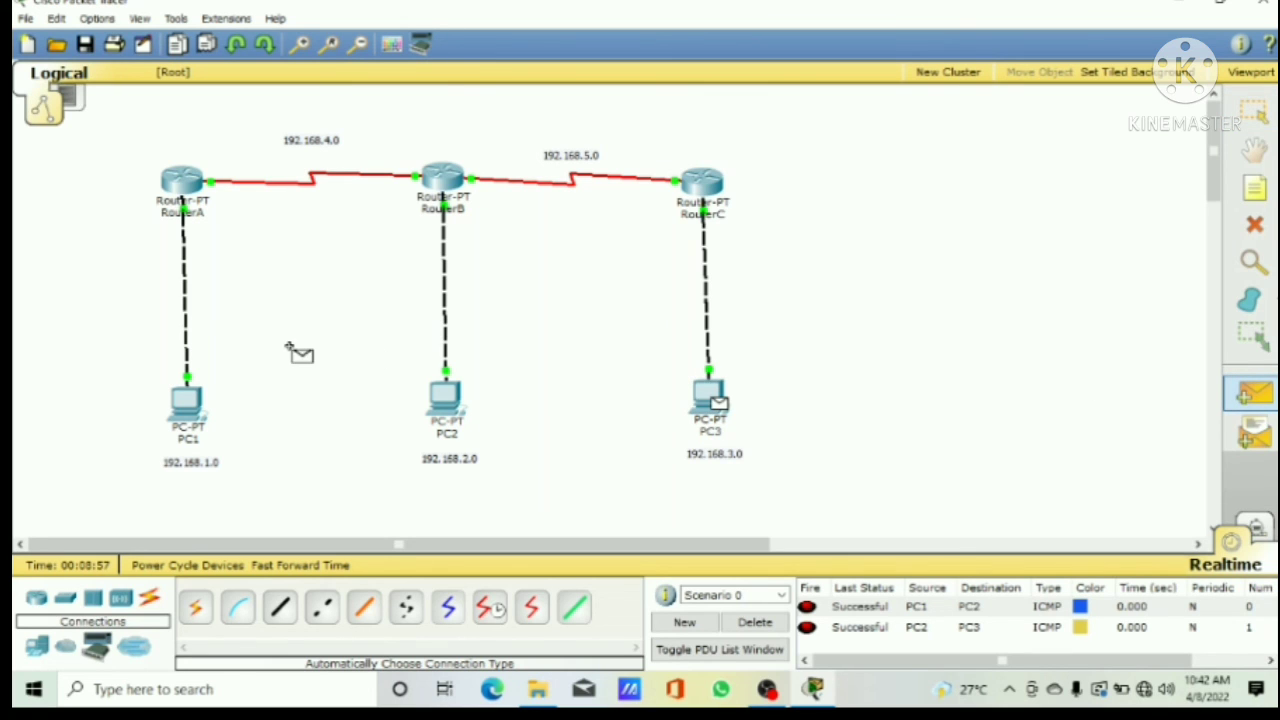
click(172, 395)
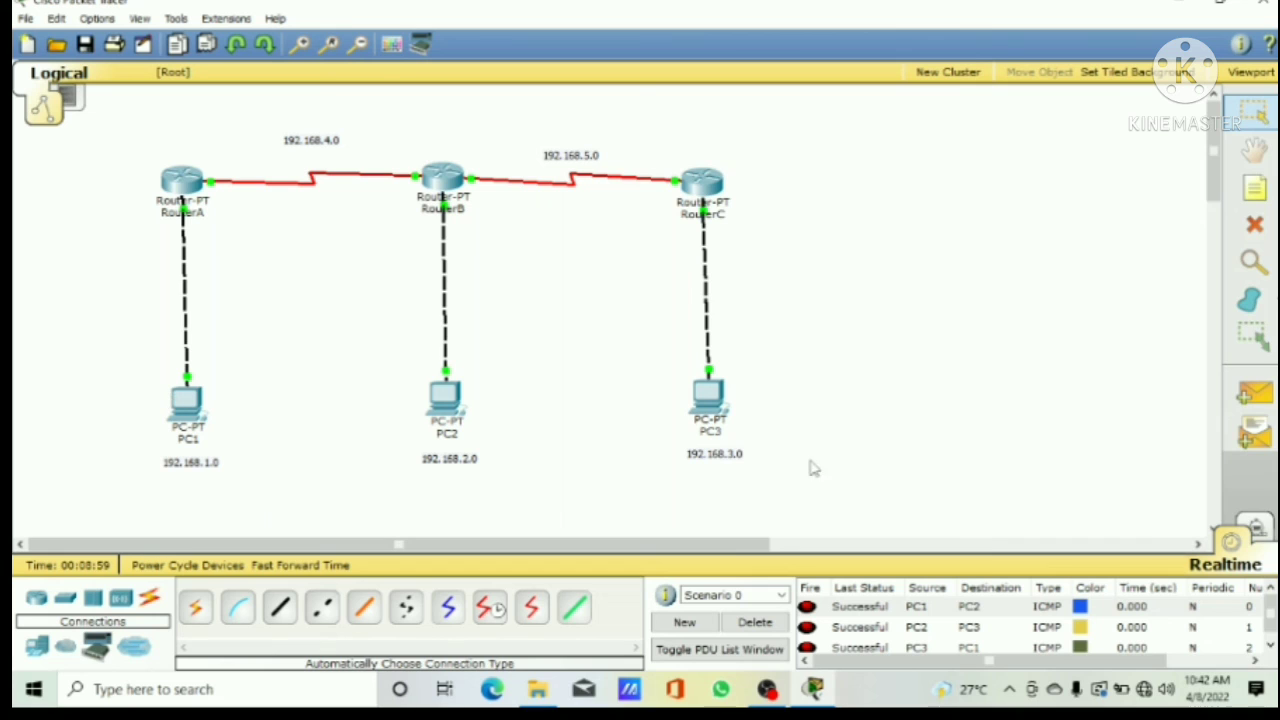
click(775, 630)
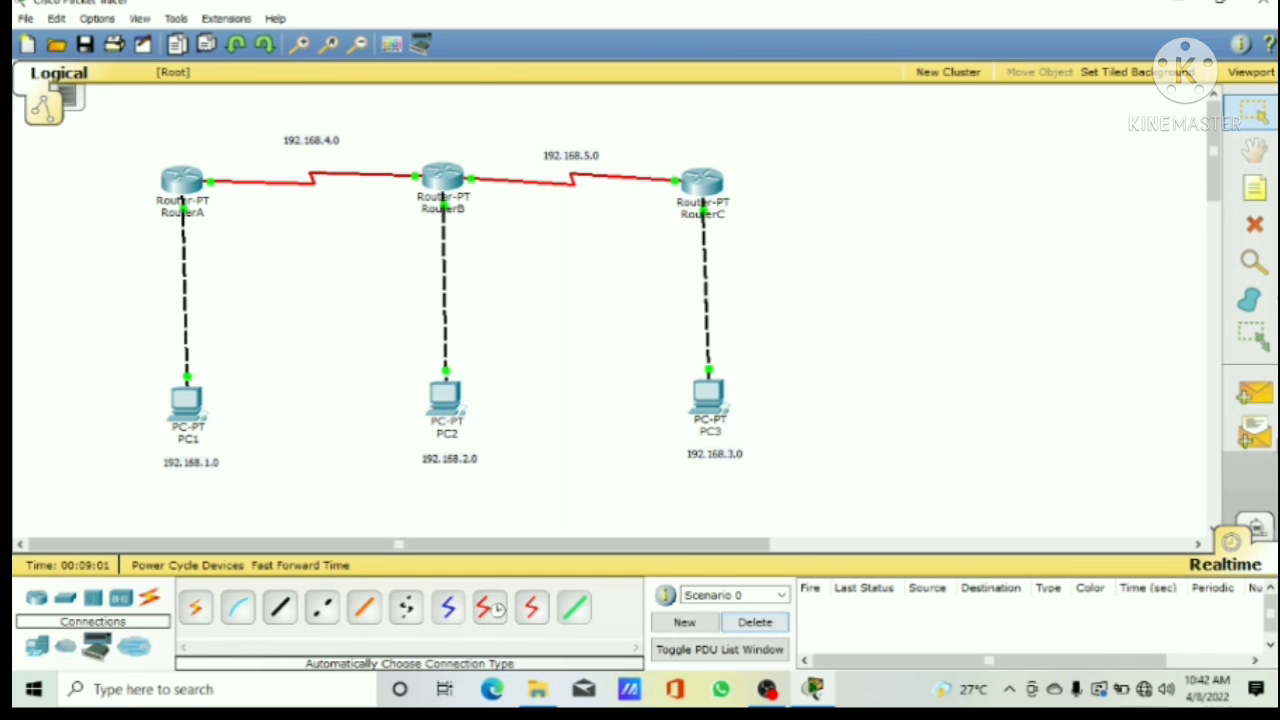
Step: Send simple PDUs from PC1 to RouterB, from PC3 to RouterA and from PC2 to RouterC to test routing
click(1256, 394)
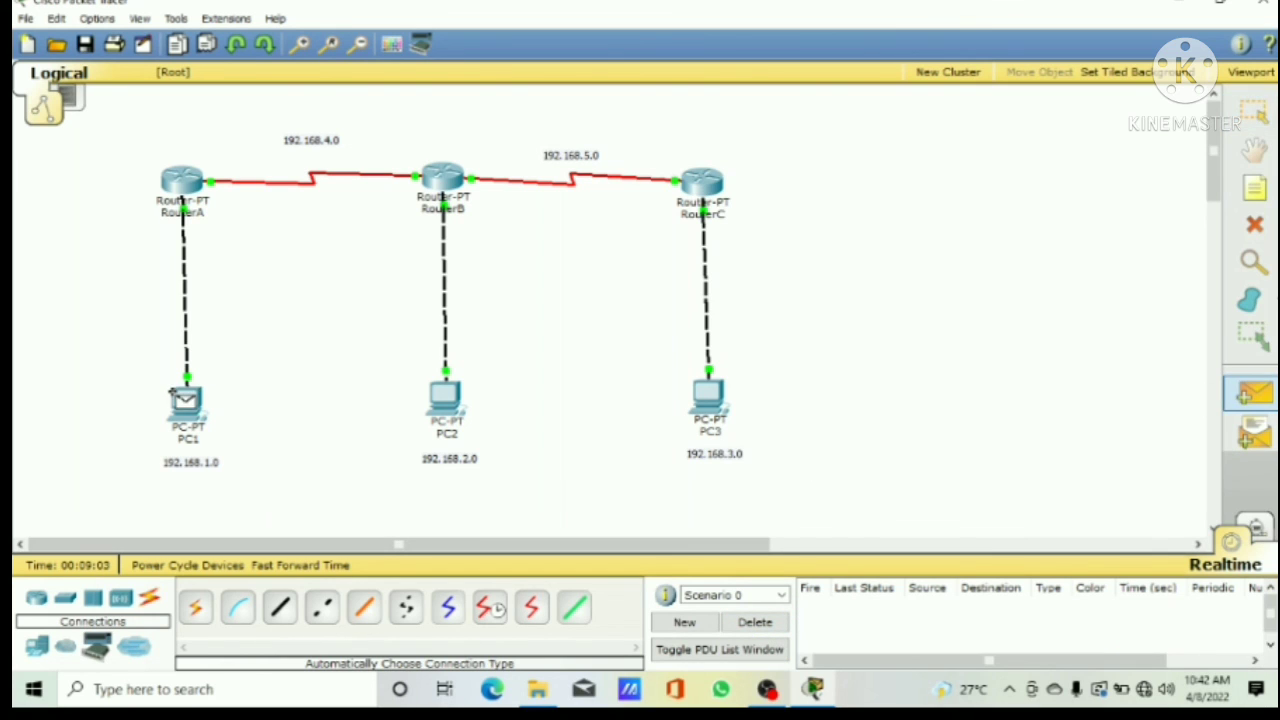
click(185, 398)
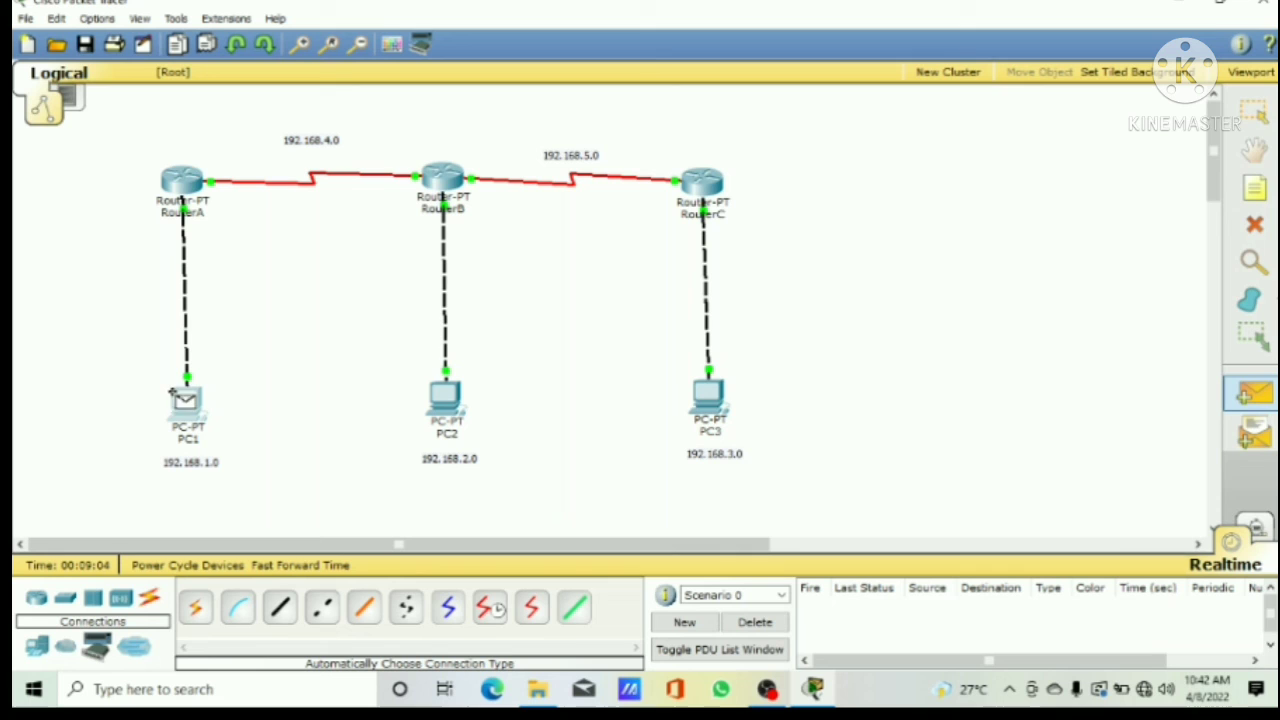
click(432, 176)
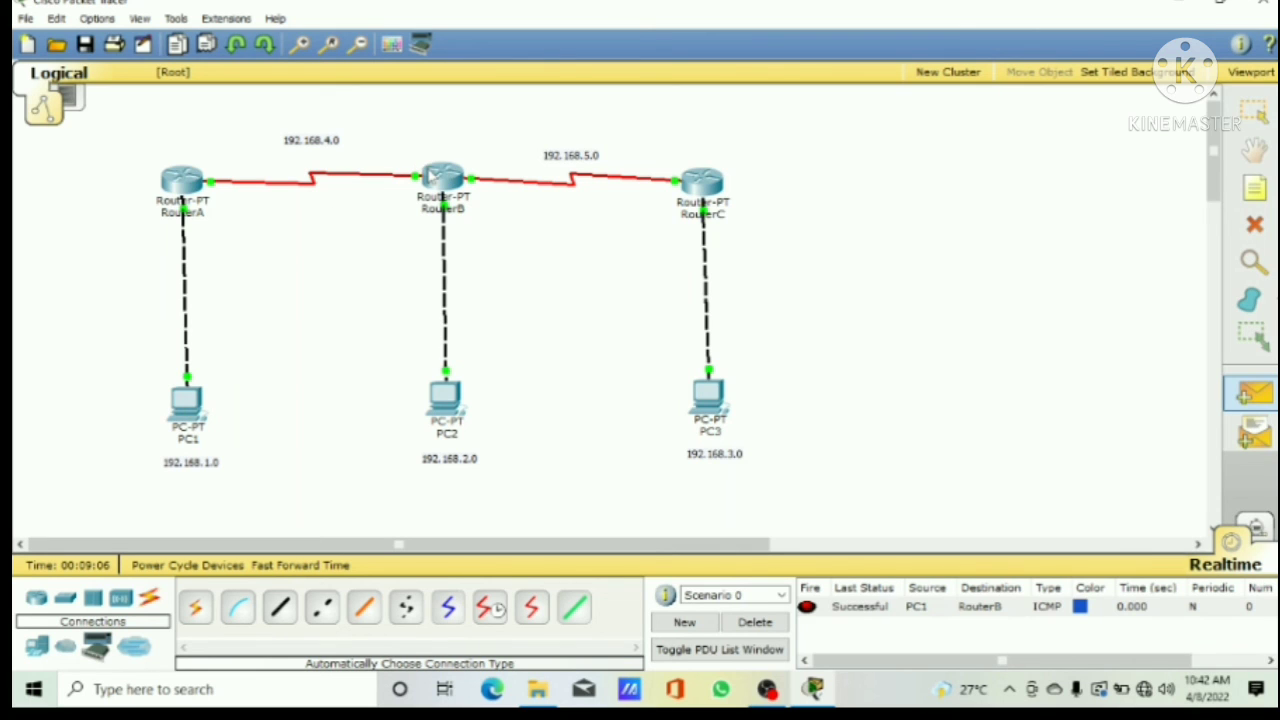
click(1256, 394)
click(702, 394)
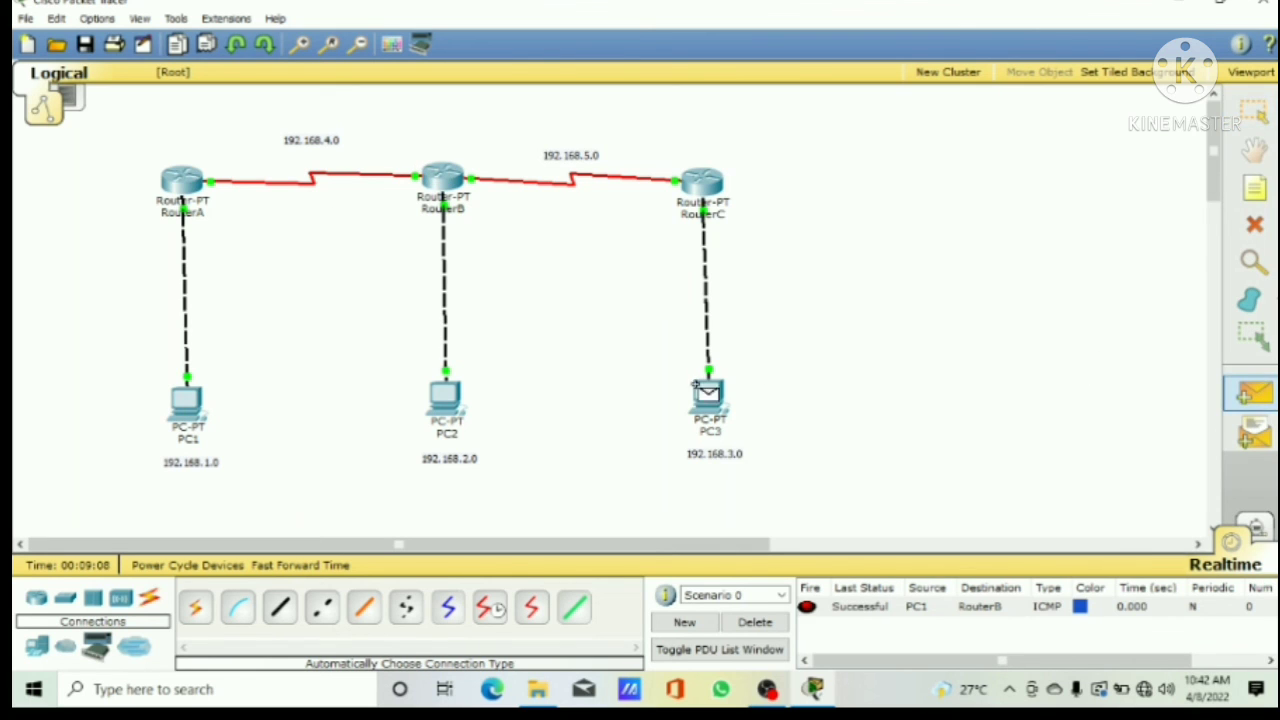
click(182, 182)
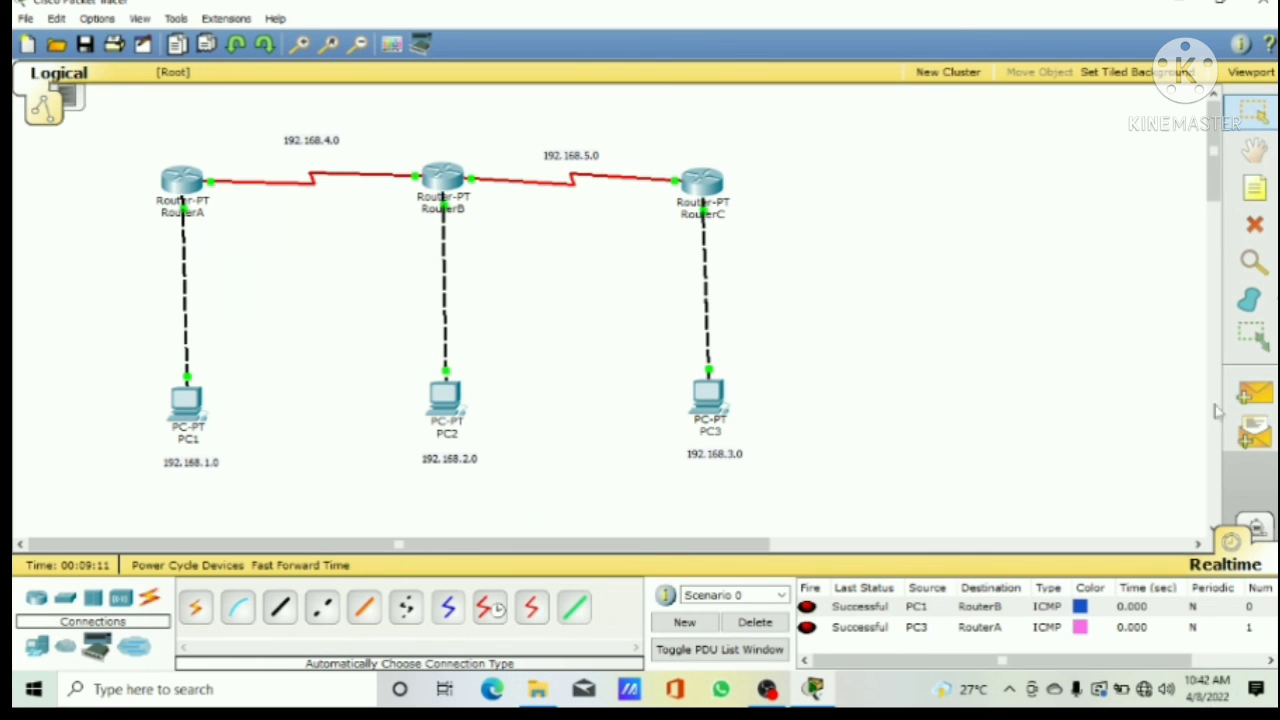
click(1256, 394)
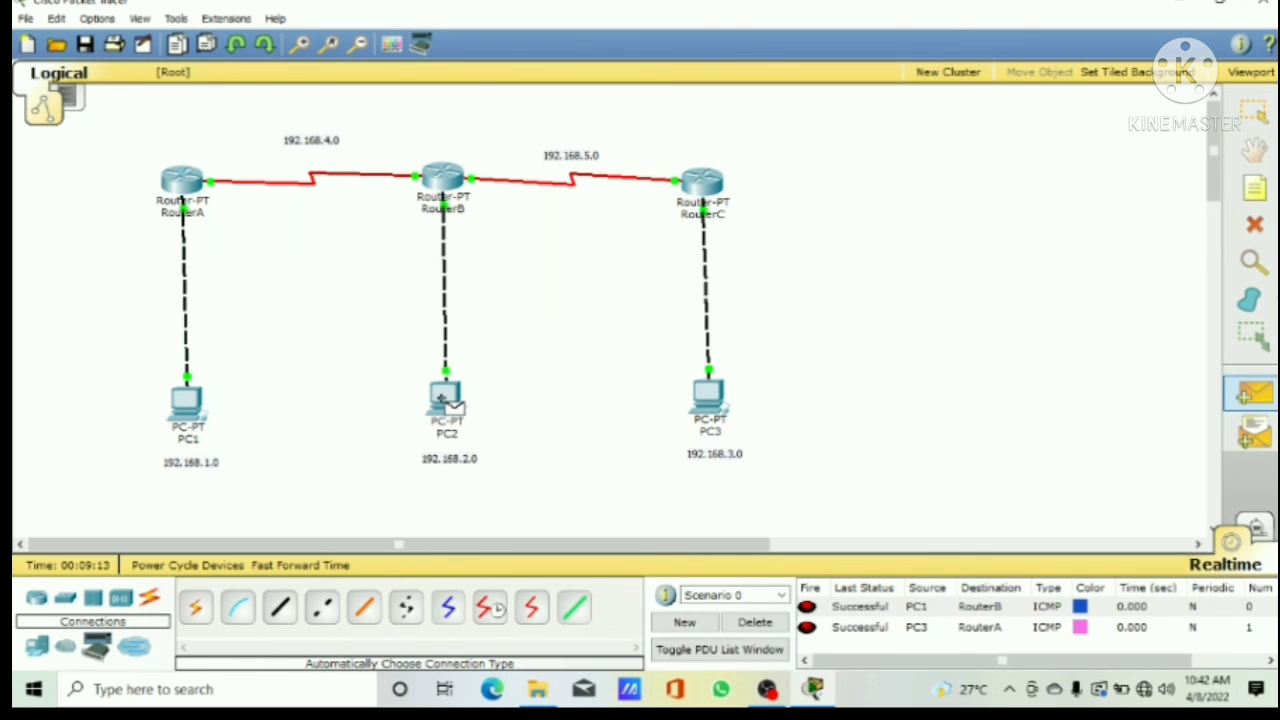
click(445, 398)
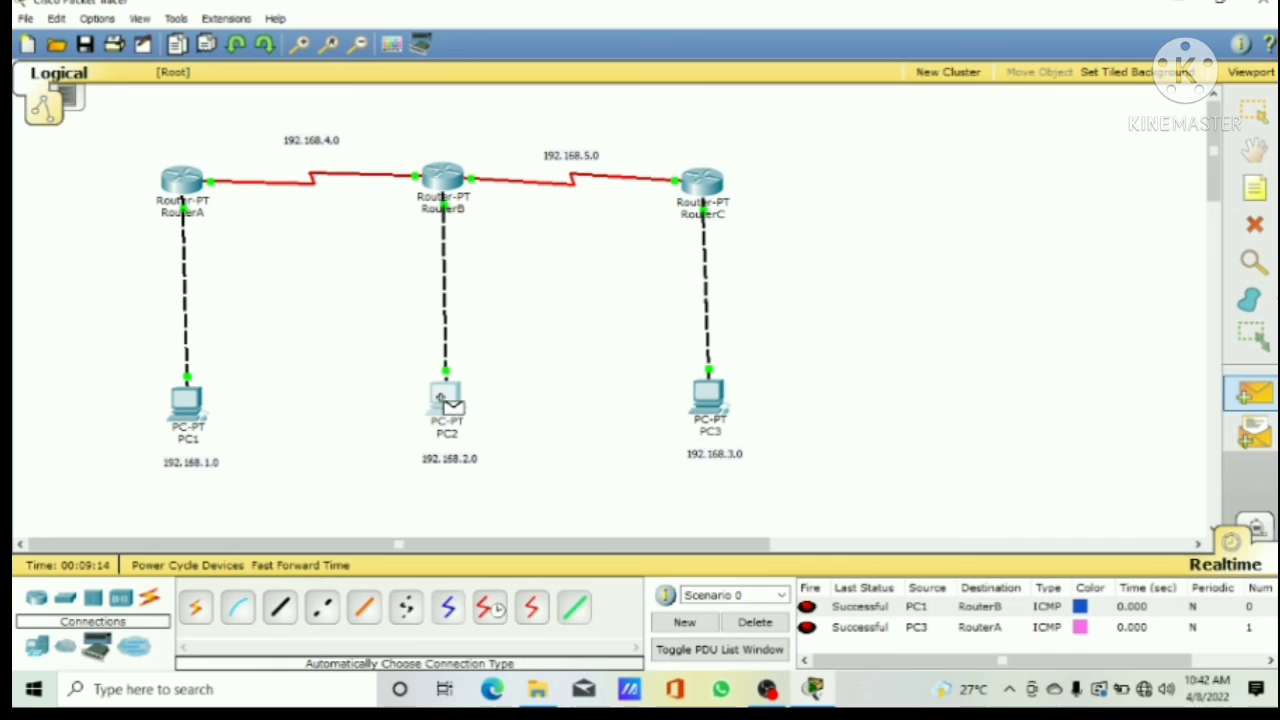
click(686, 184)
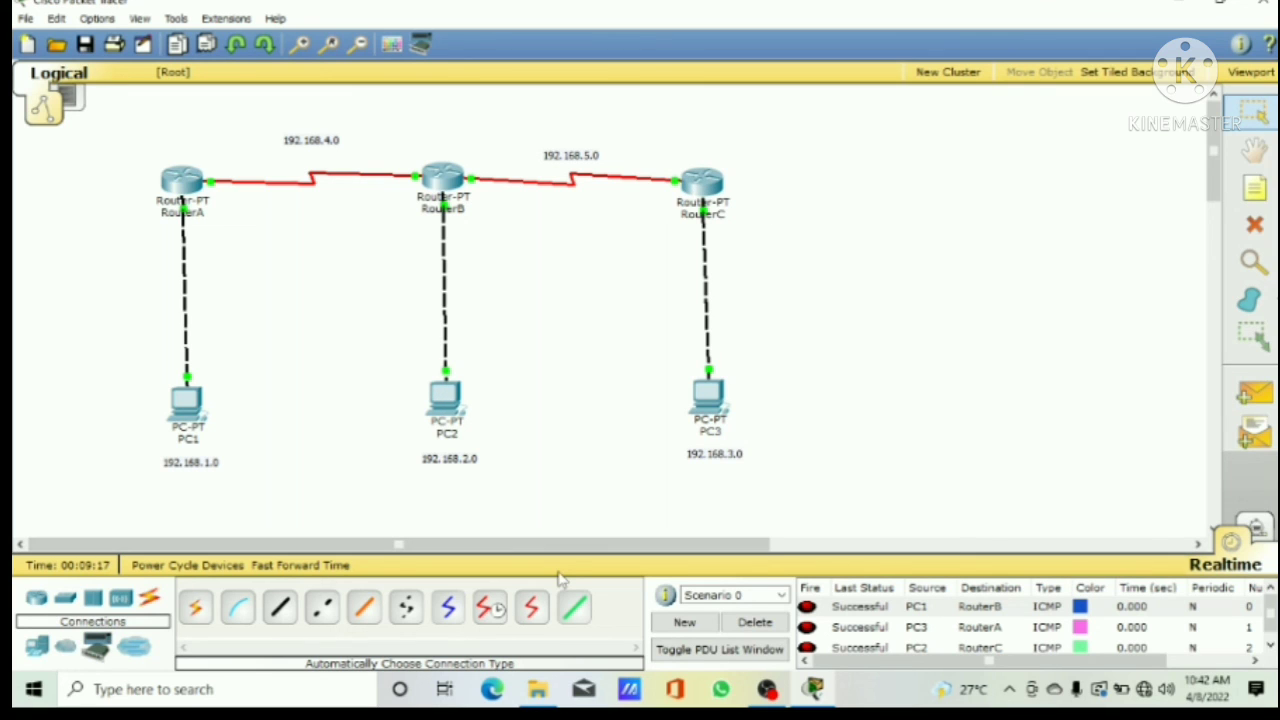